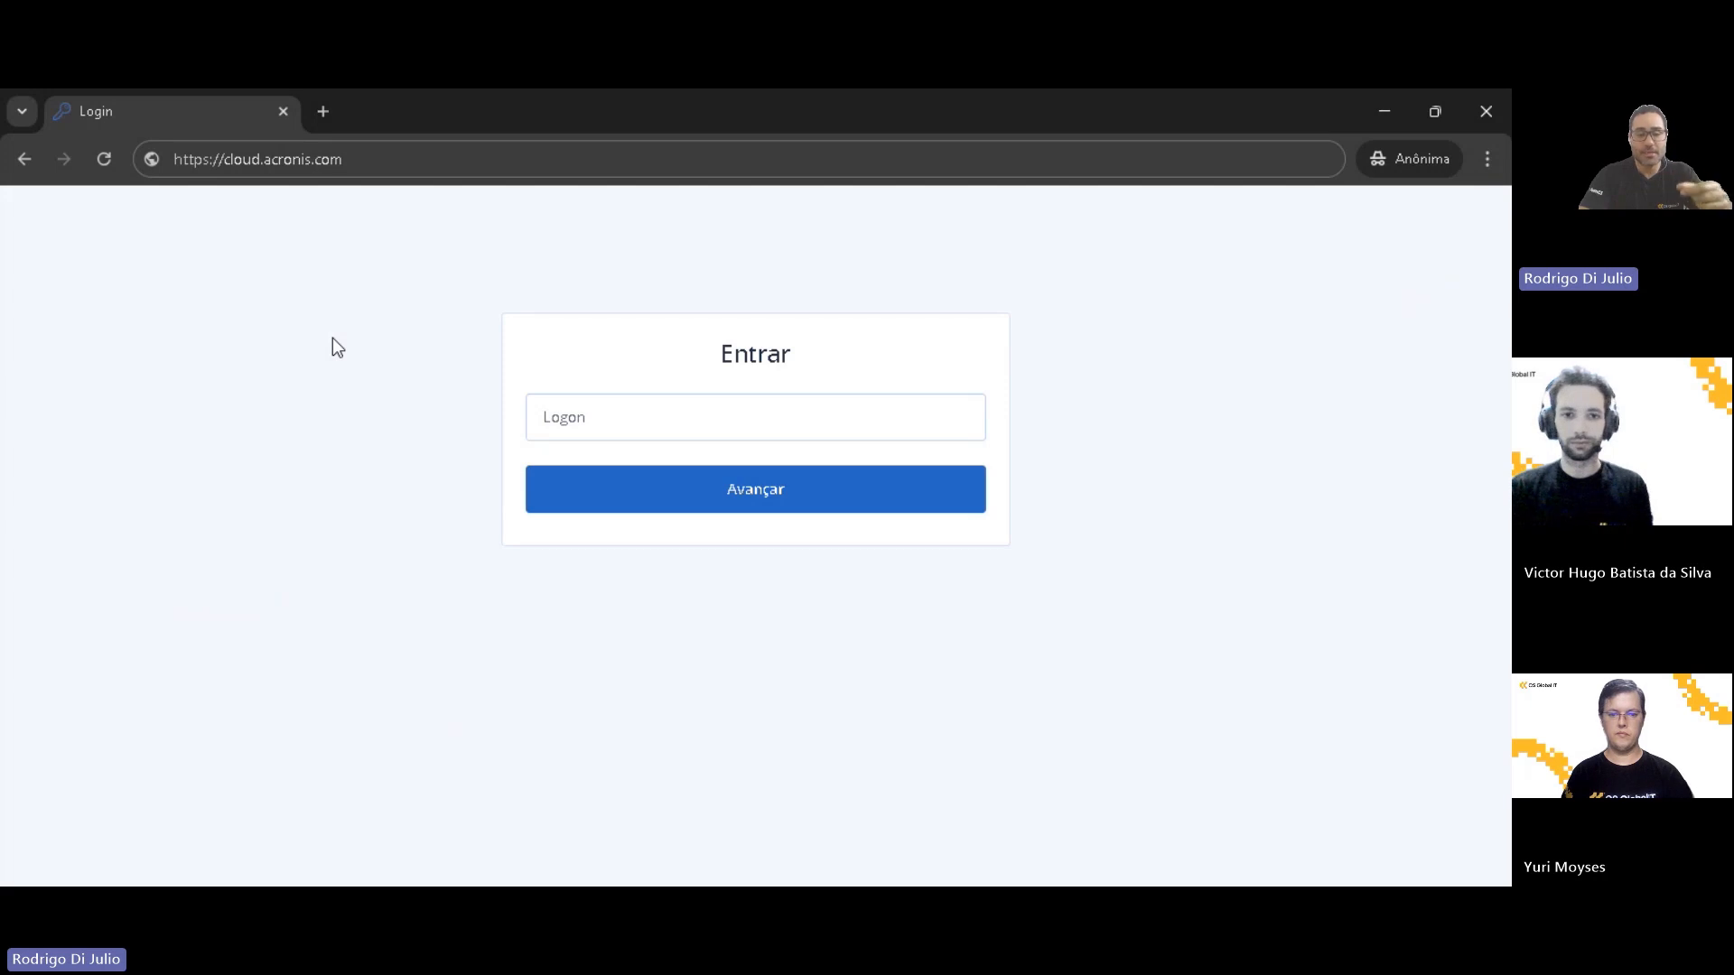
Enter the account's logon e-mail on the Acronis cloud sign-in page, adding the 1 to the suggested address
left_click(398, 161)
left_click(395, 168)
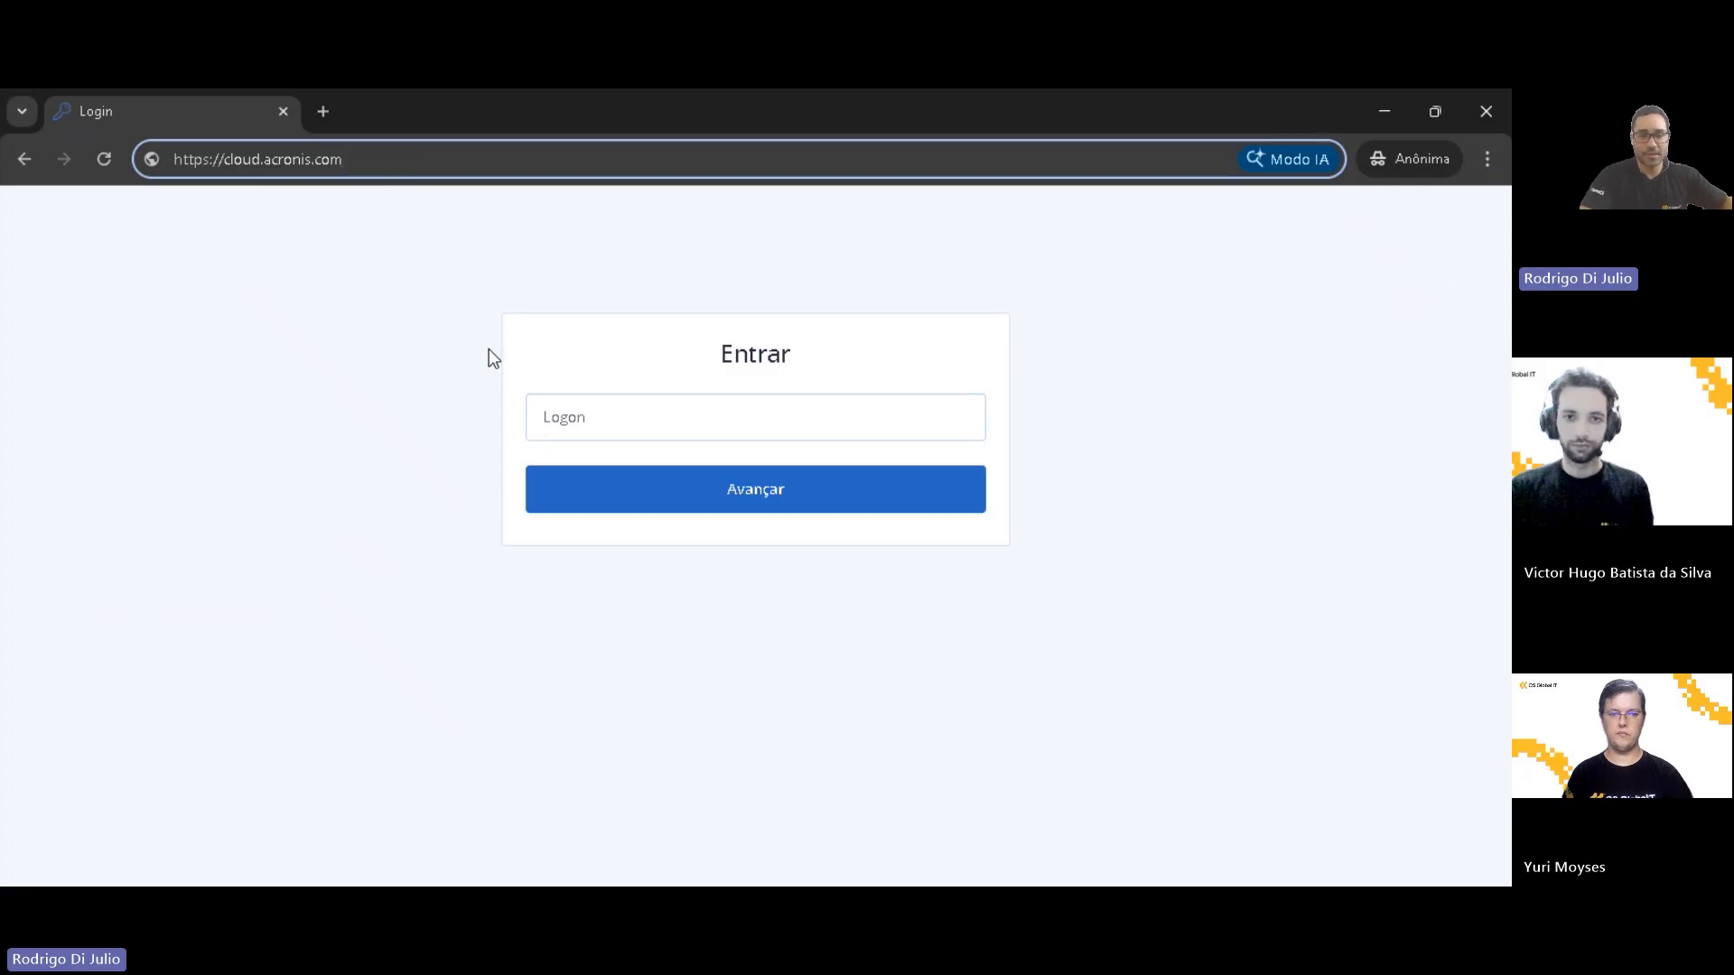
left_click(670, 423)
type("atu")
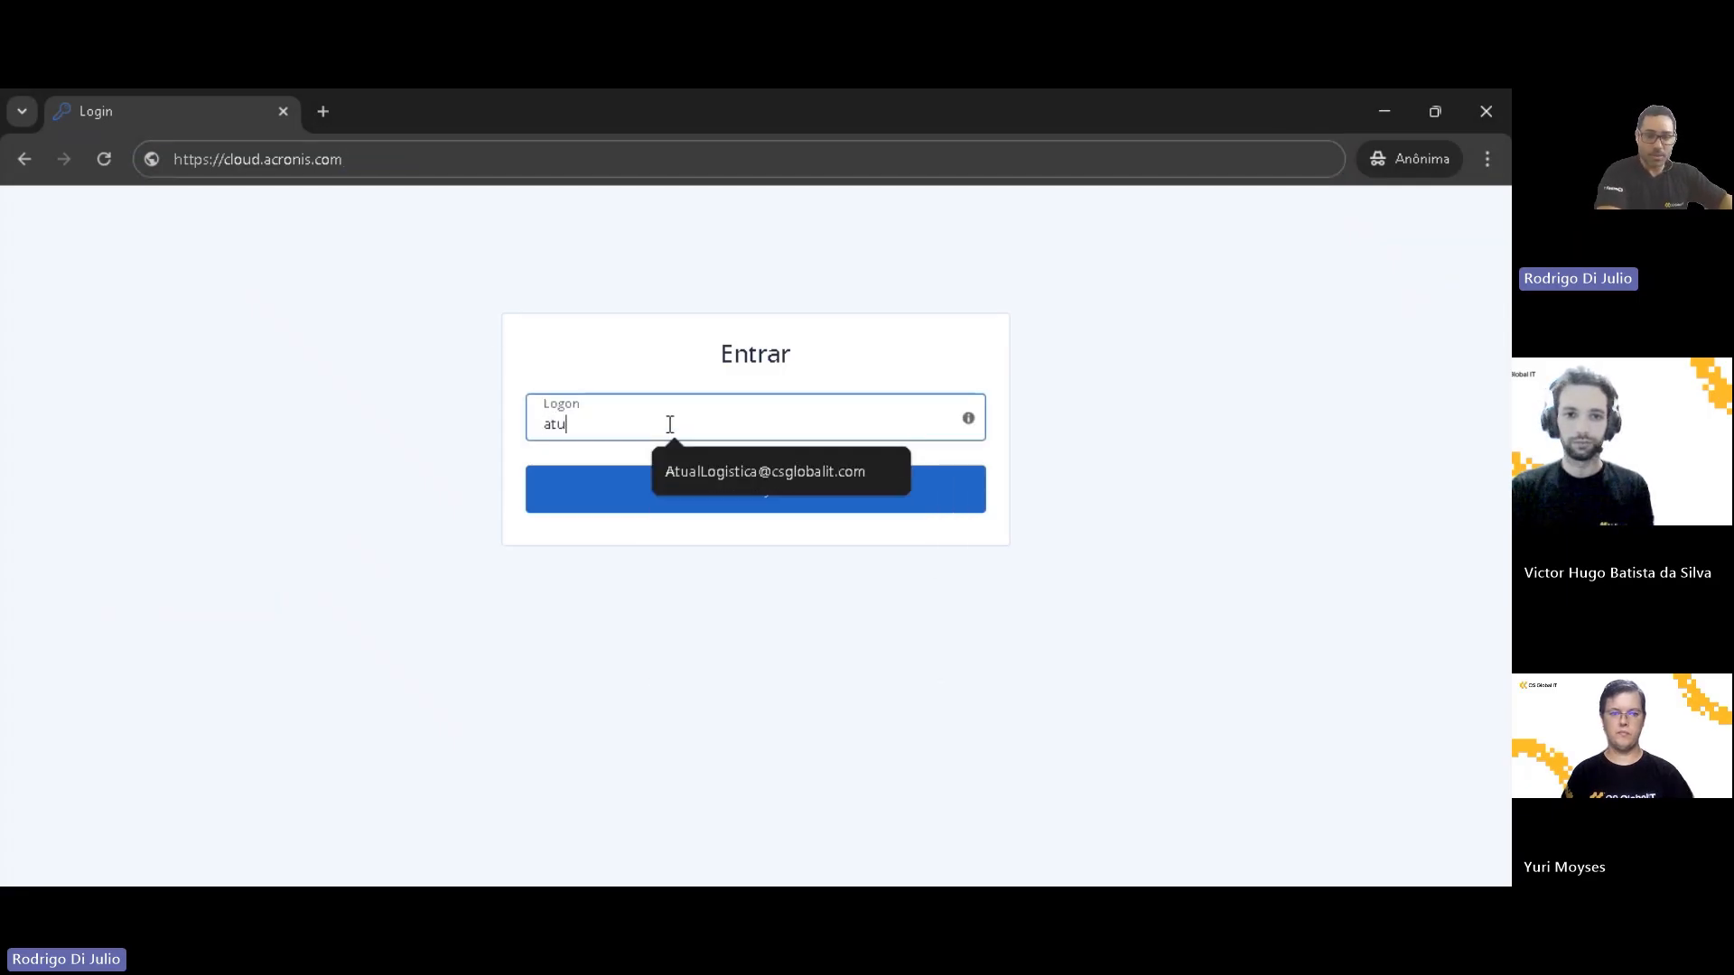
key("Down")
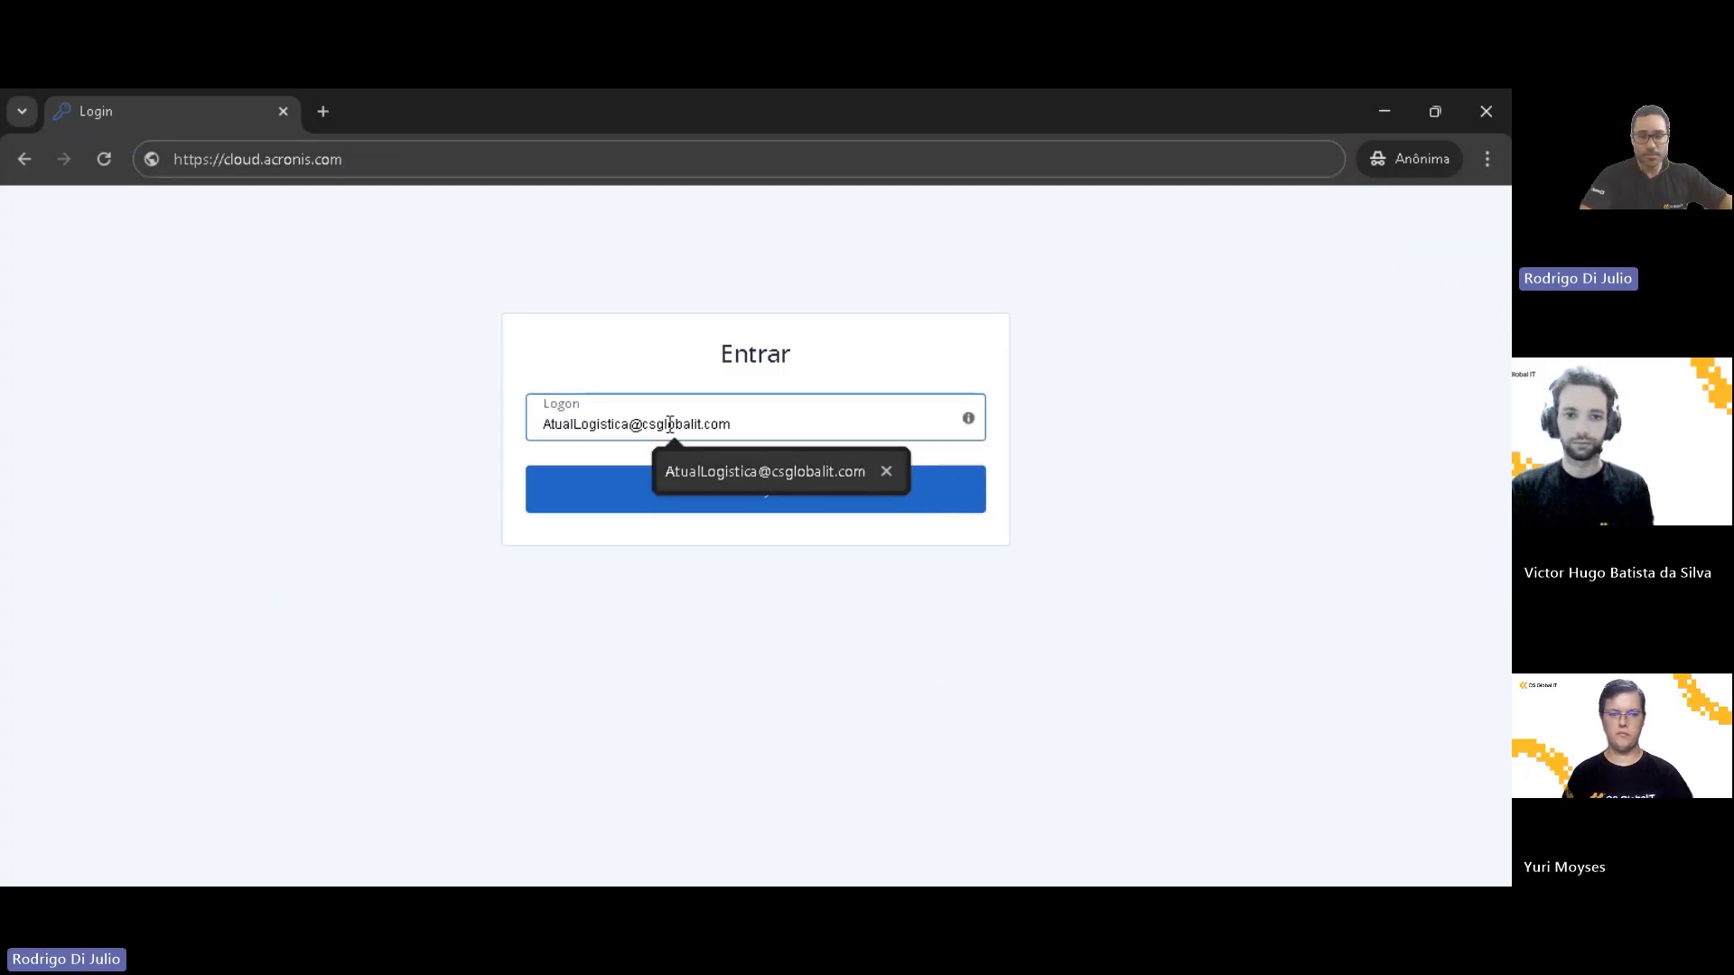
left_click(754, 471)
left_click(635, 432)
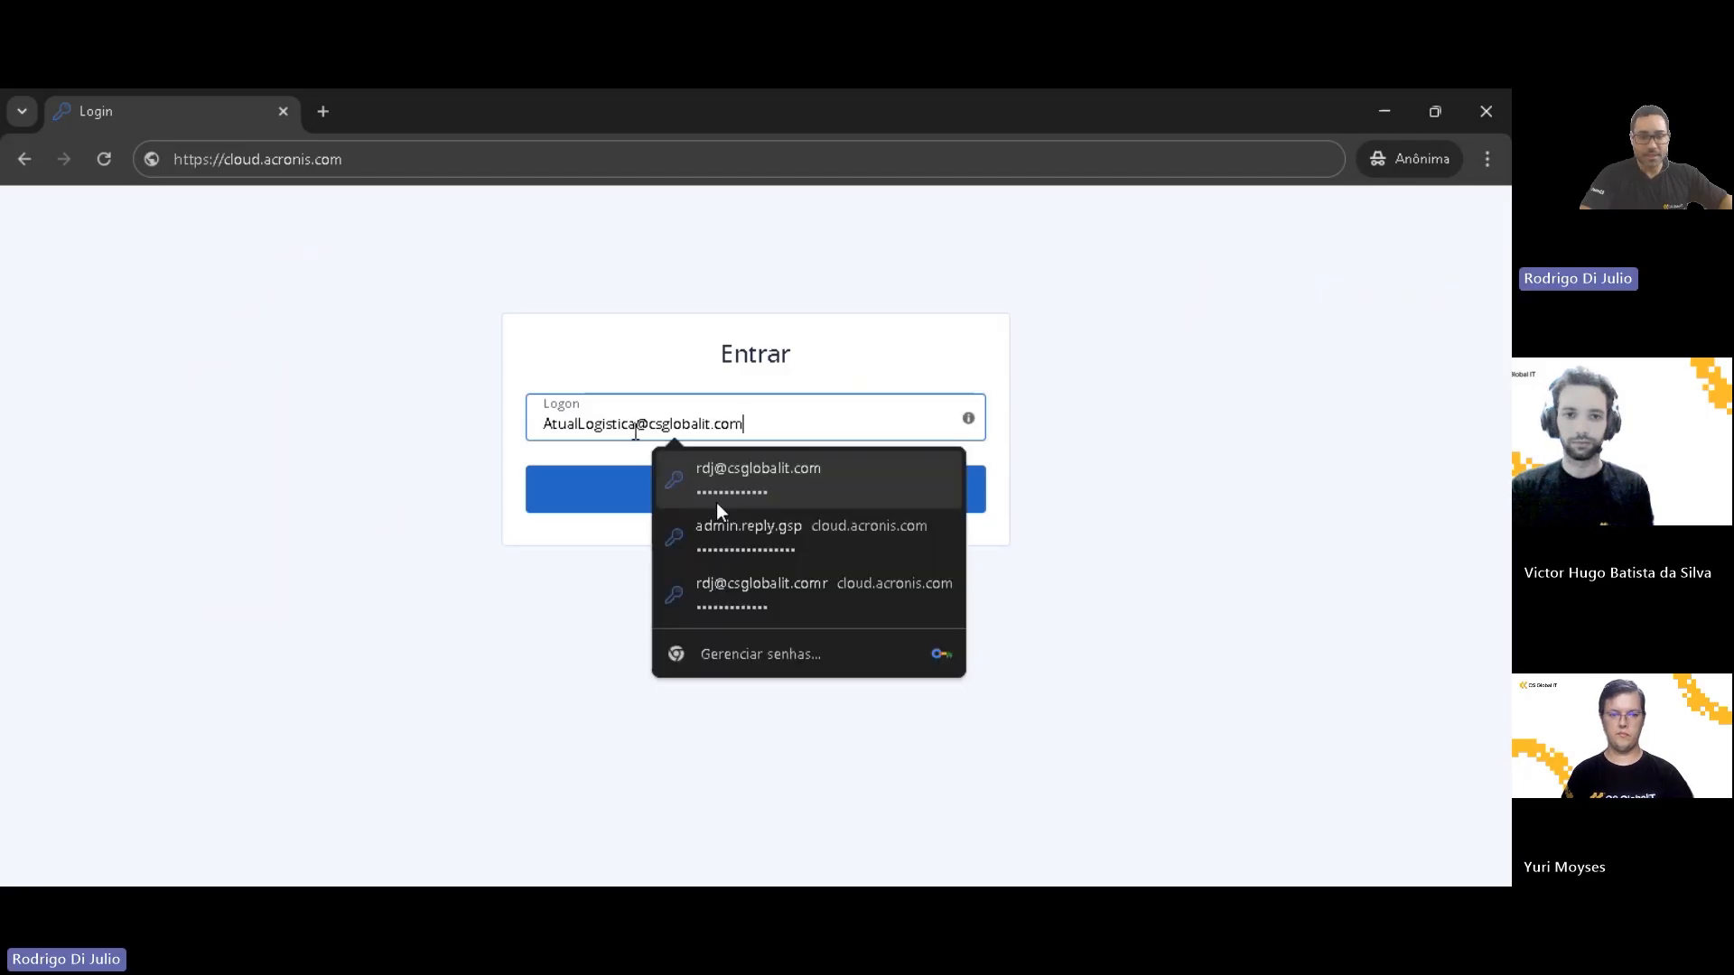
type("1")
left_click(652, 640)
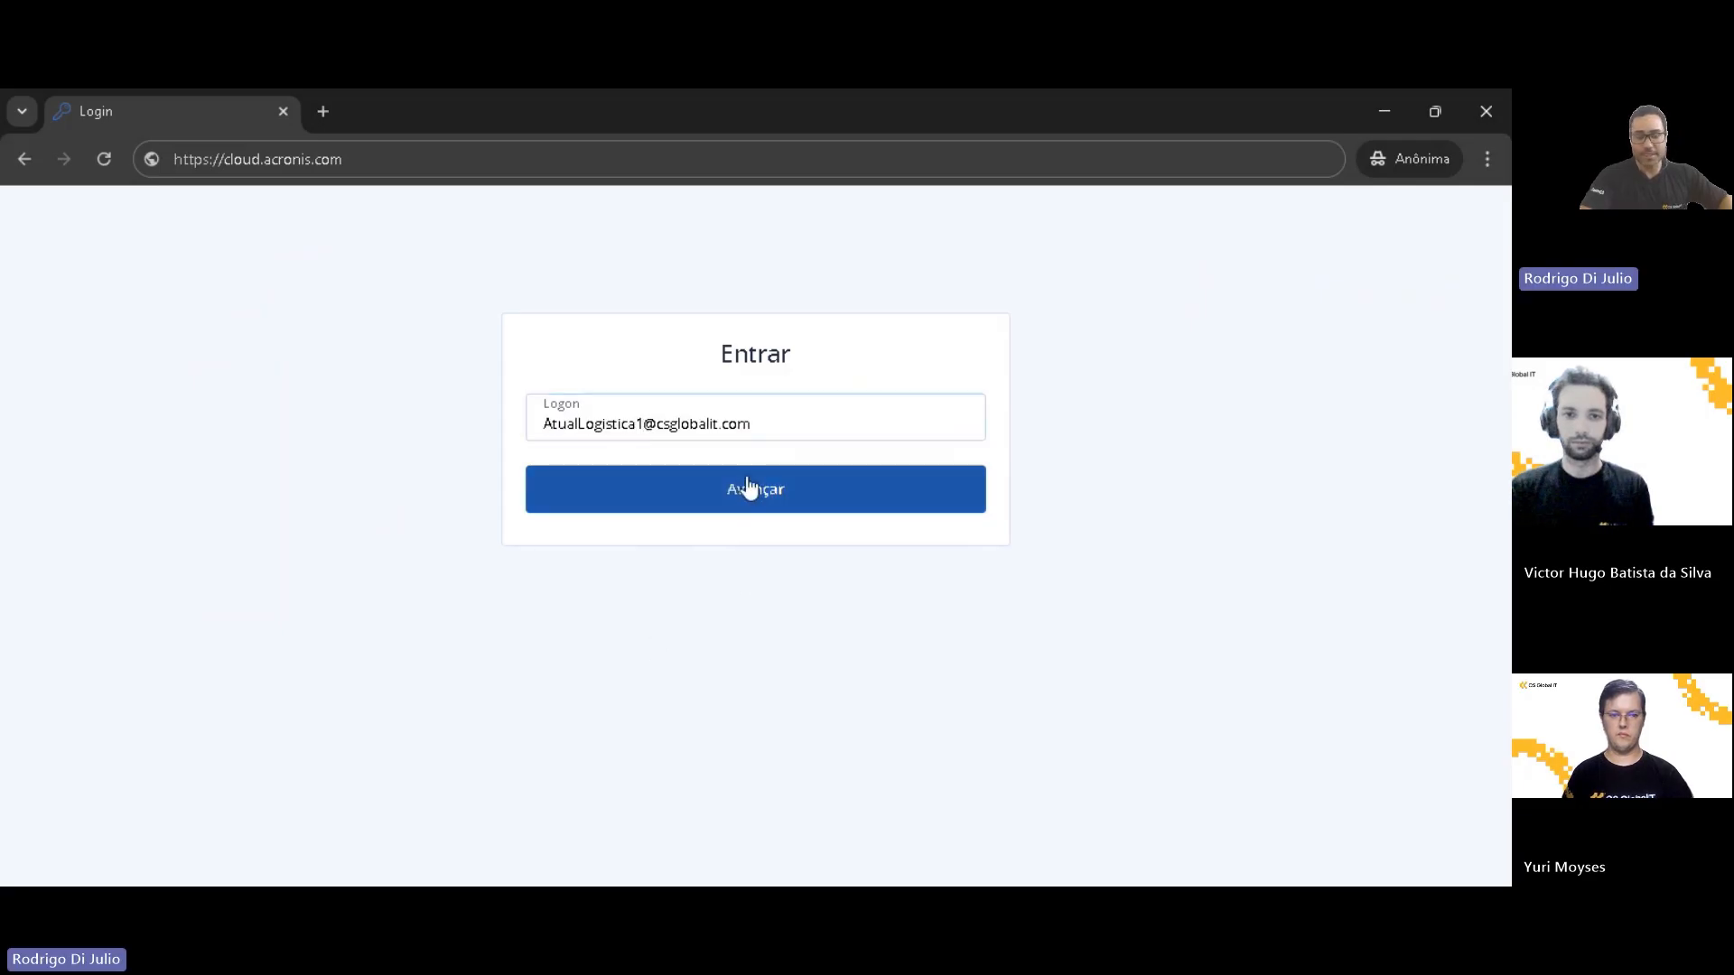
Submit the logon, enter the account password and sign in
left_click(755, 496)
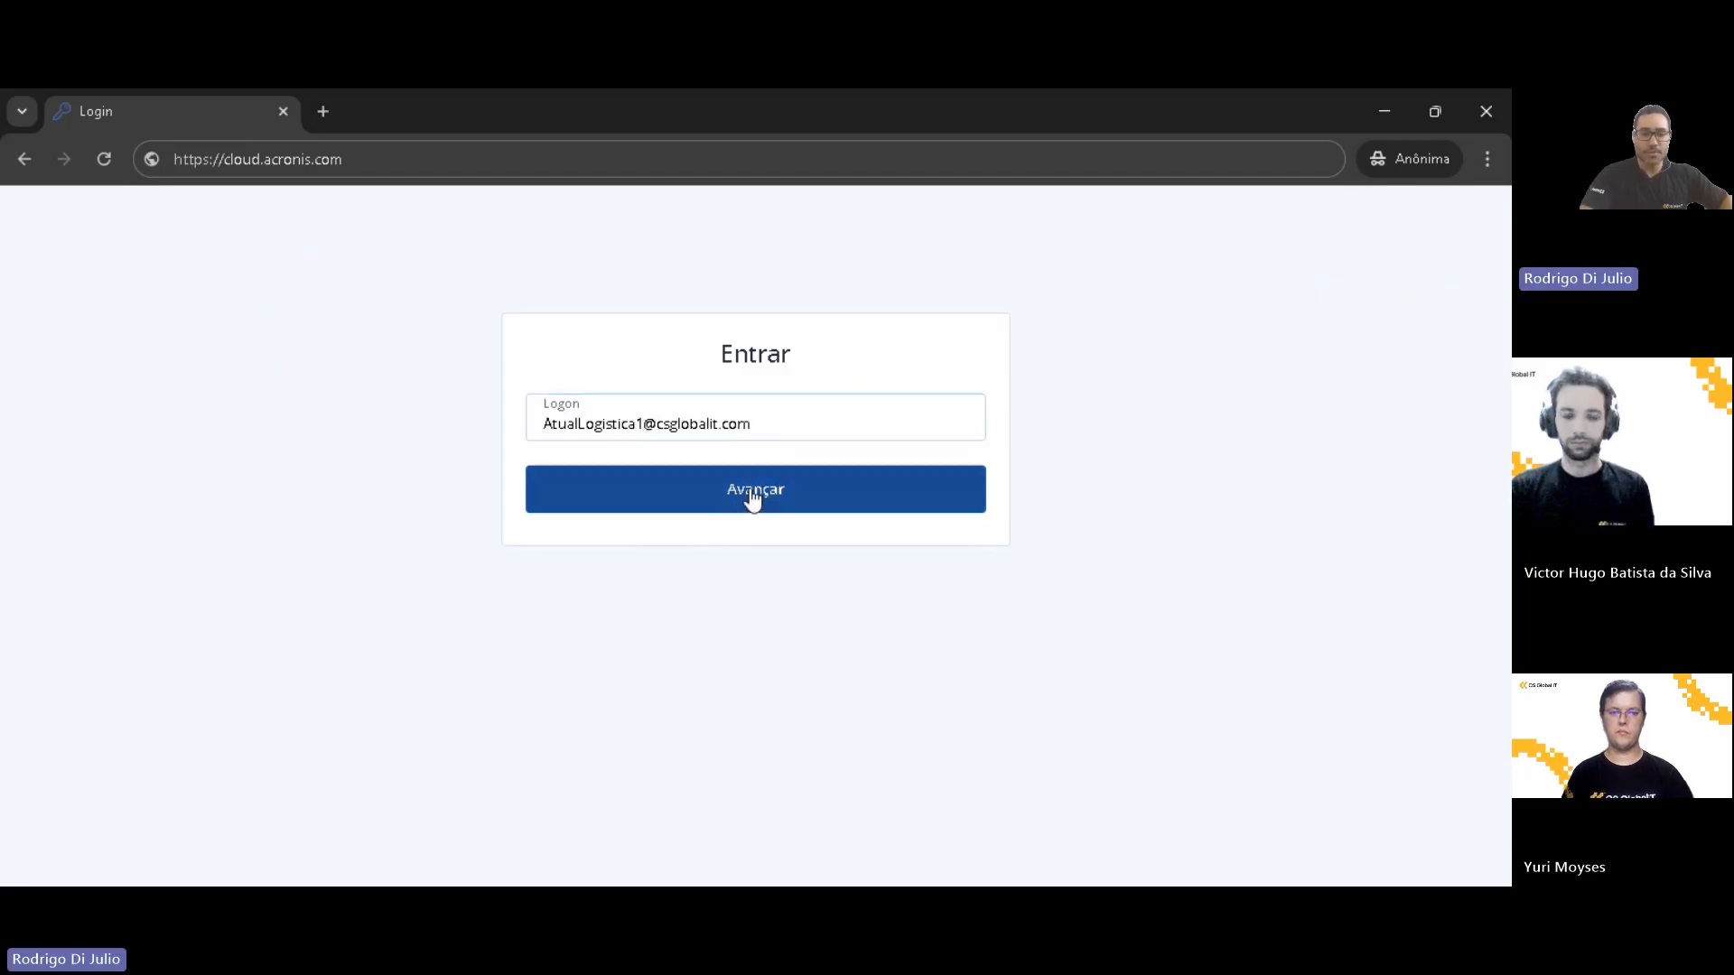
type("•••••••••")
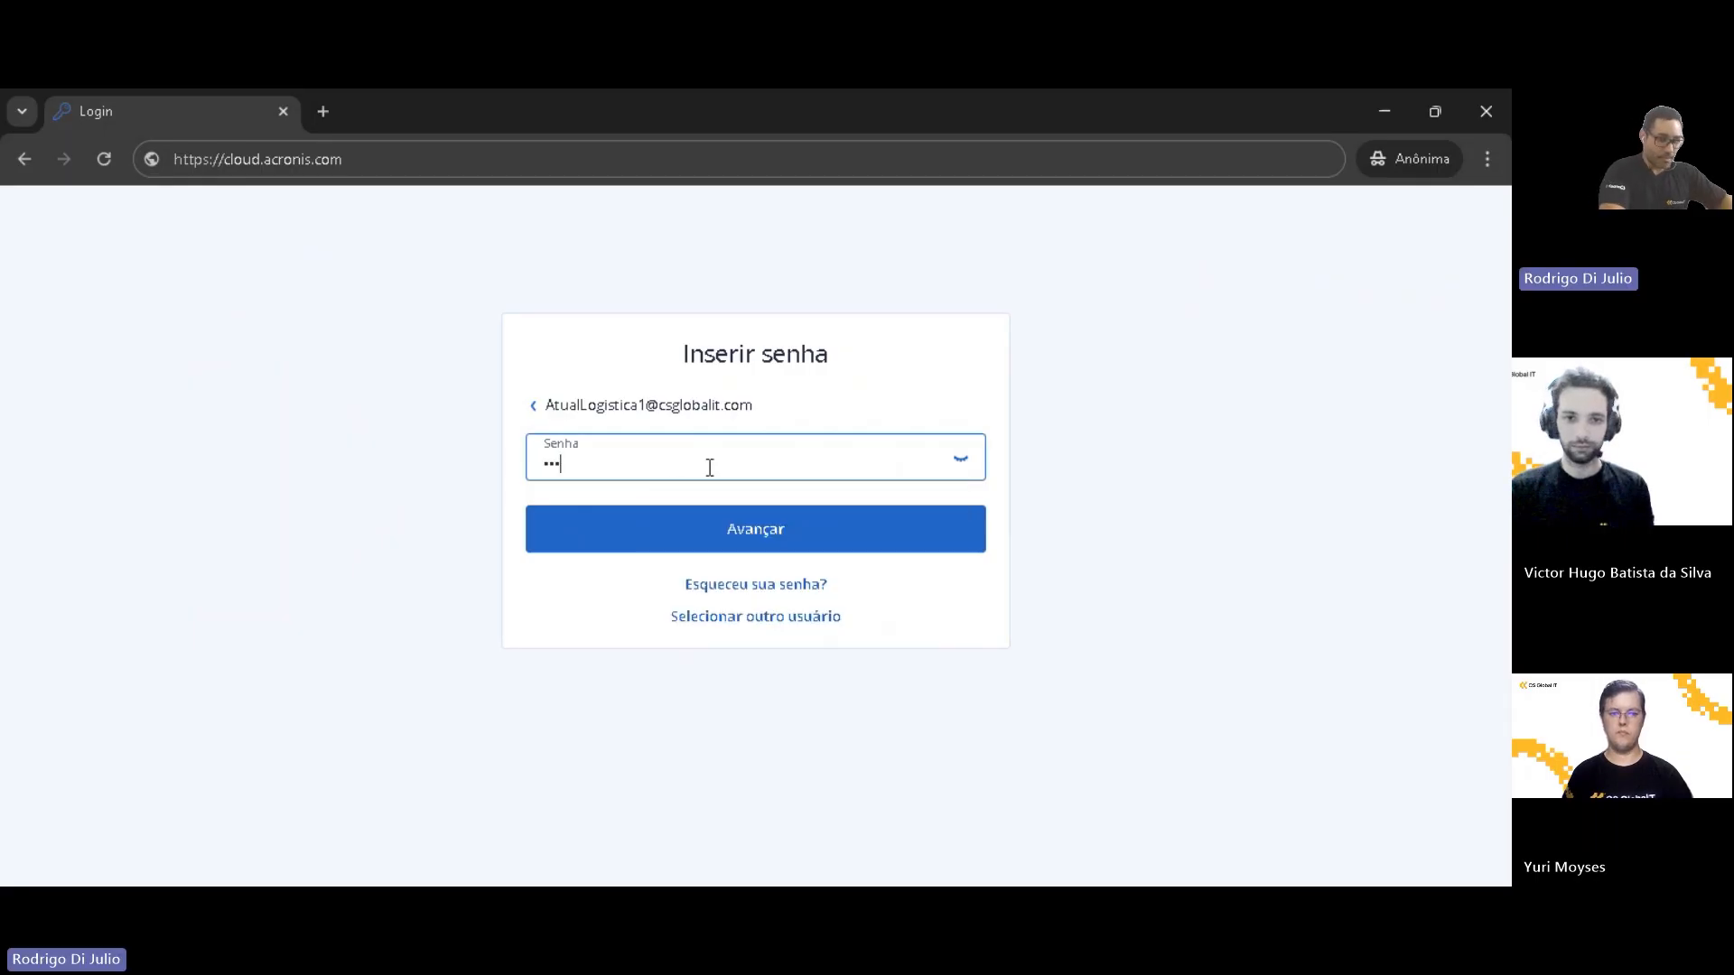
type("••••••••••")
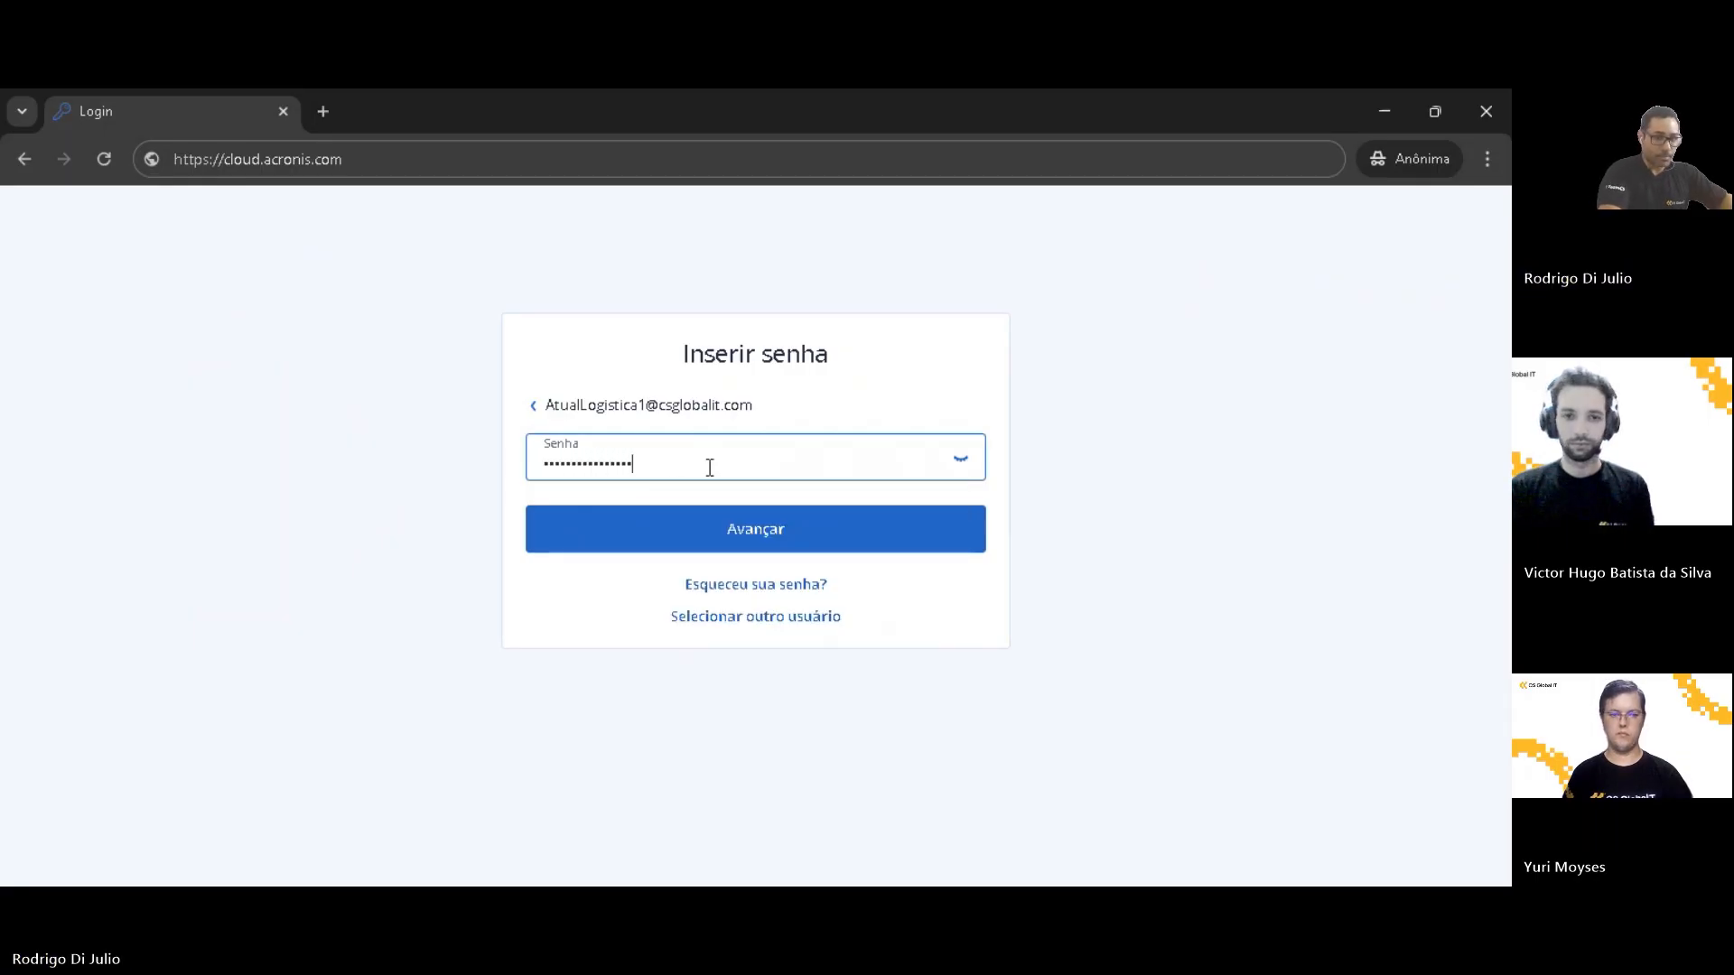
key("Return")
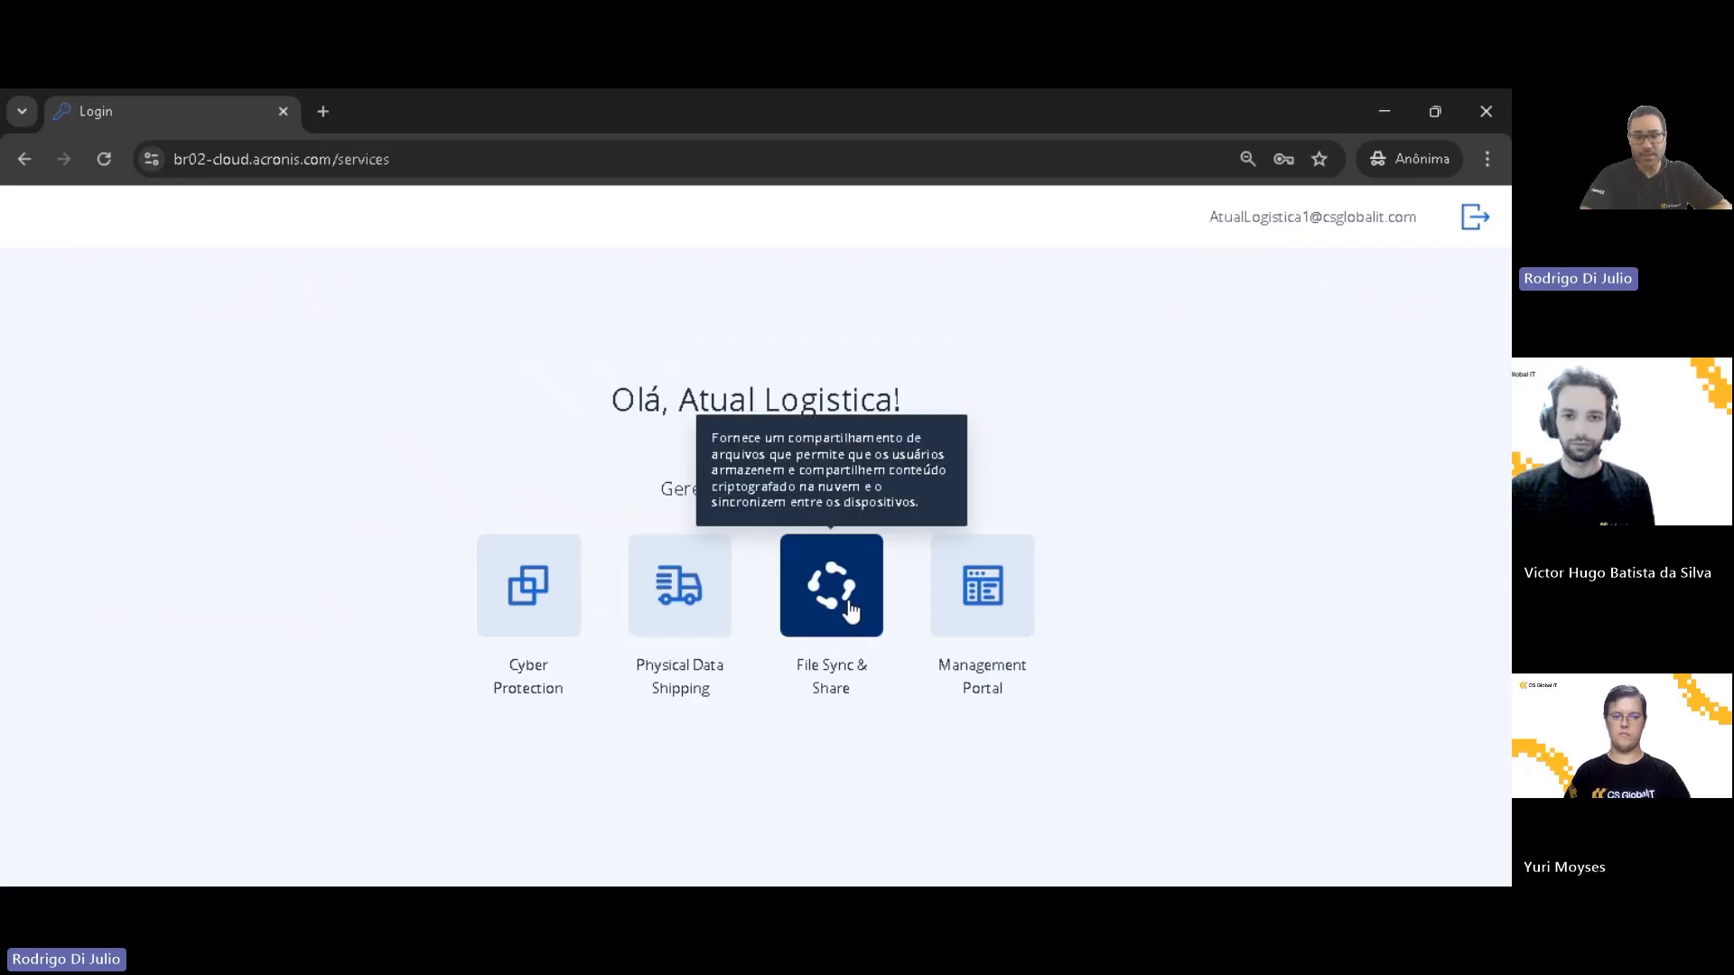
Open the Management Portal and review the organization's Cyber Protection usage figures
left_click(991, 610)
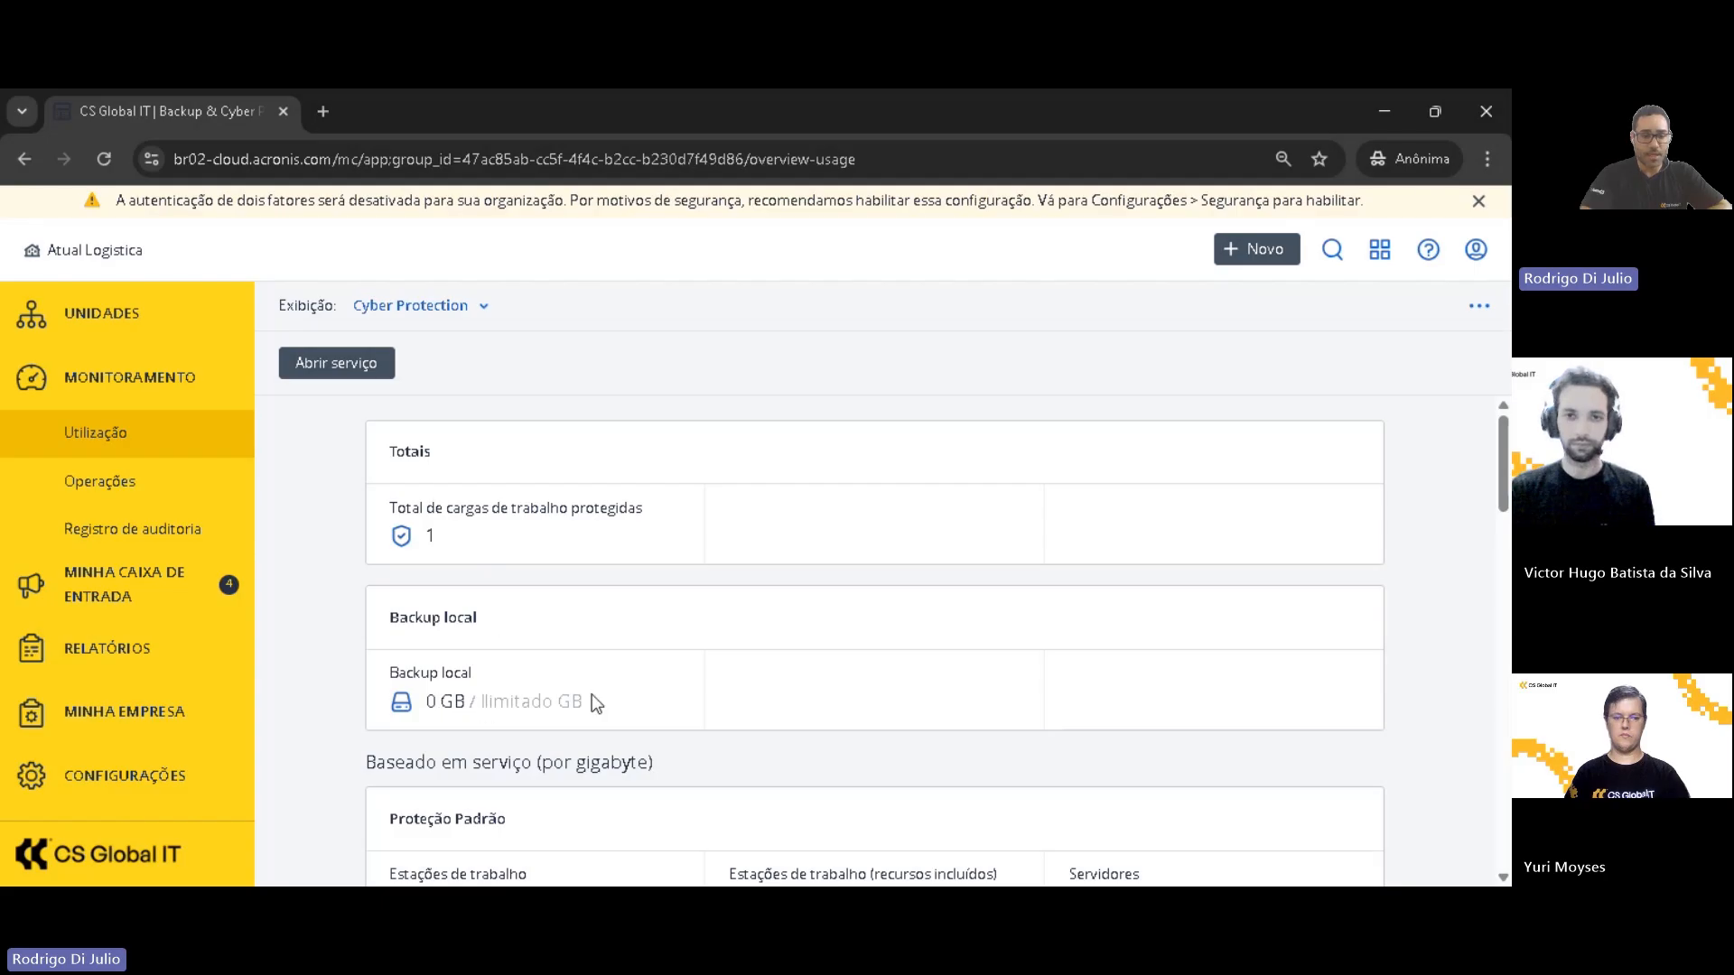
scroll(499, 630, "down", 1)
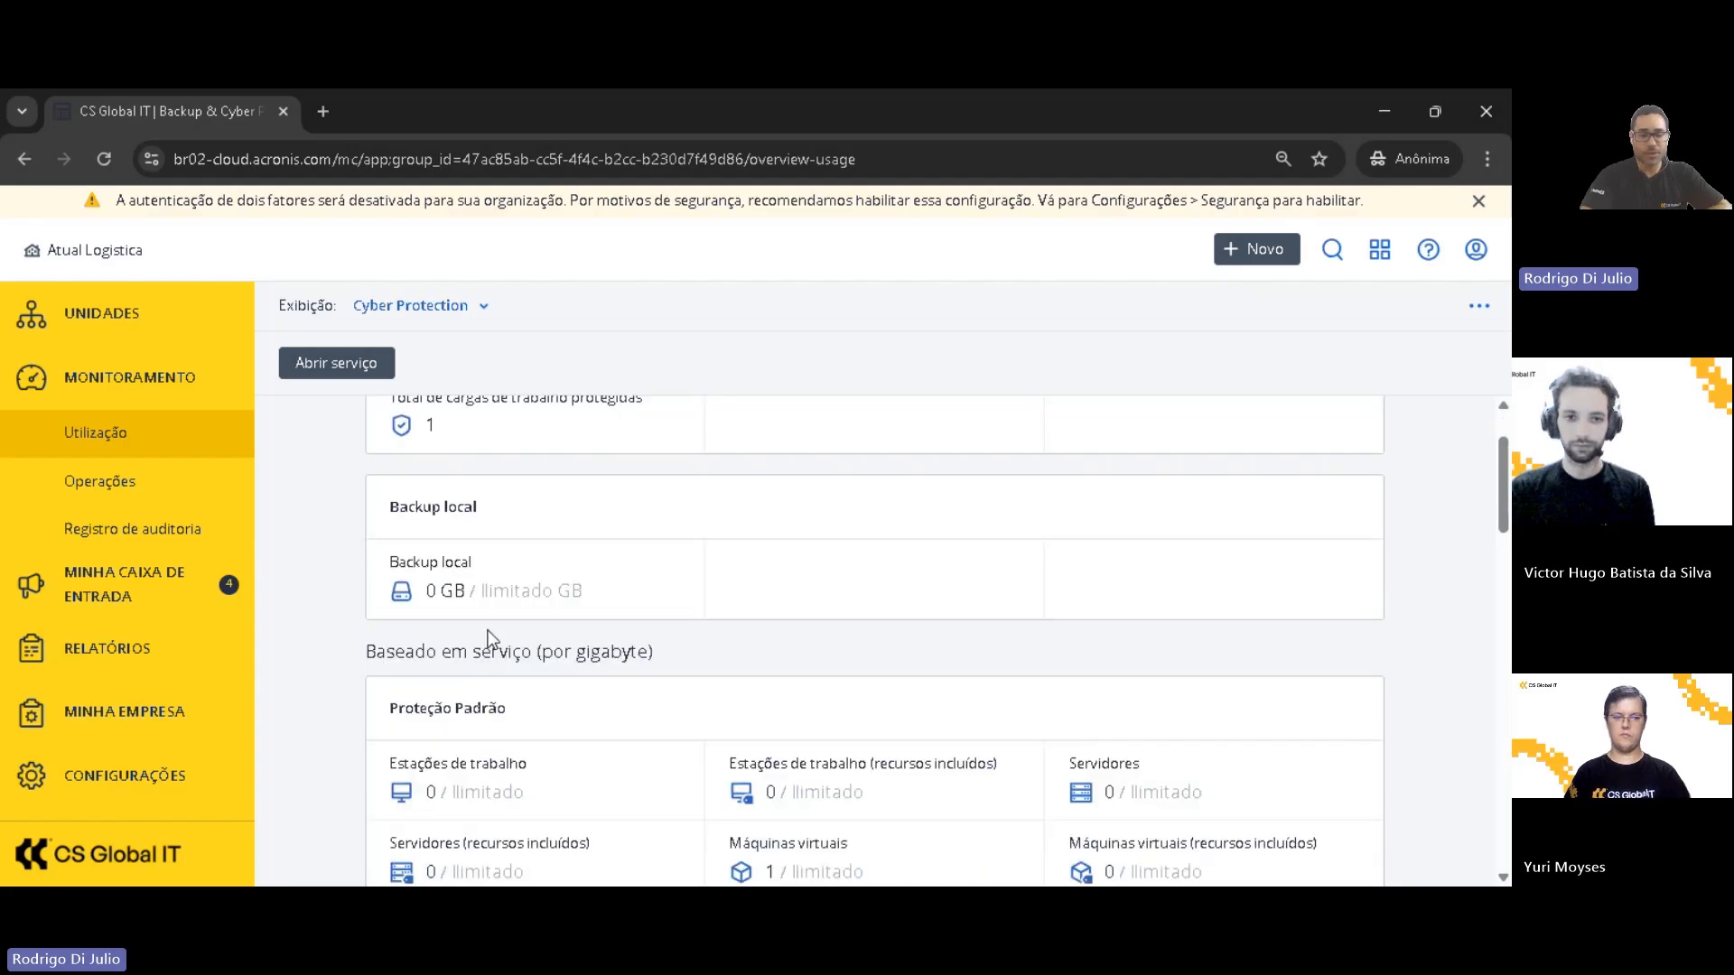
scroll(684, 603, "down", 1)
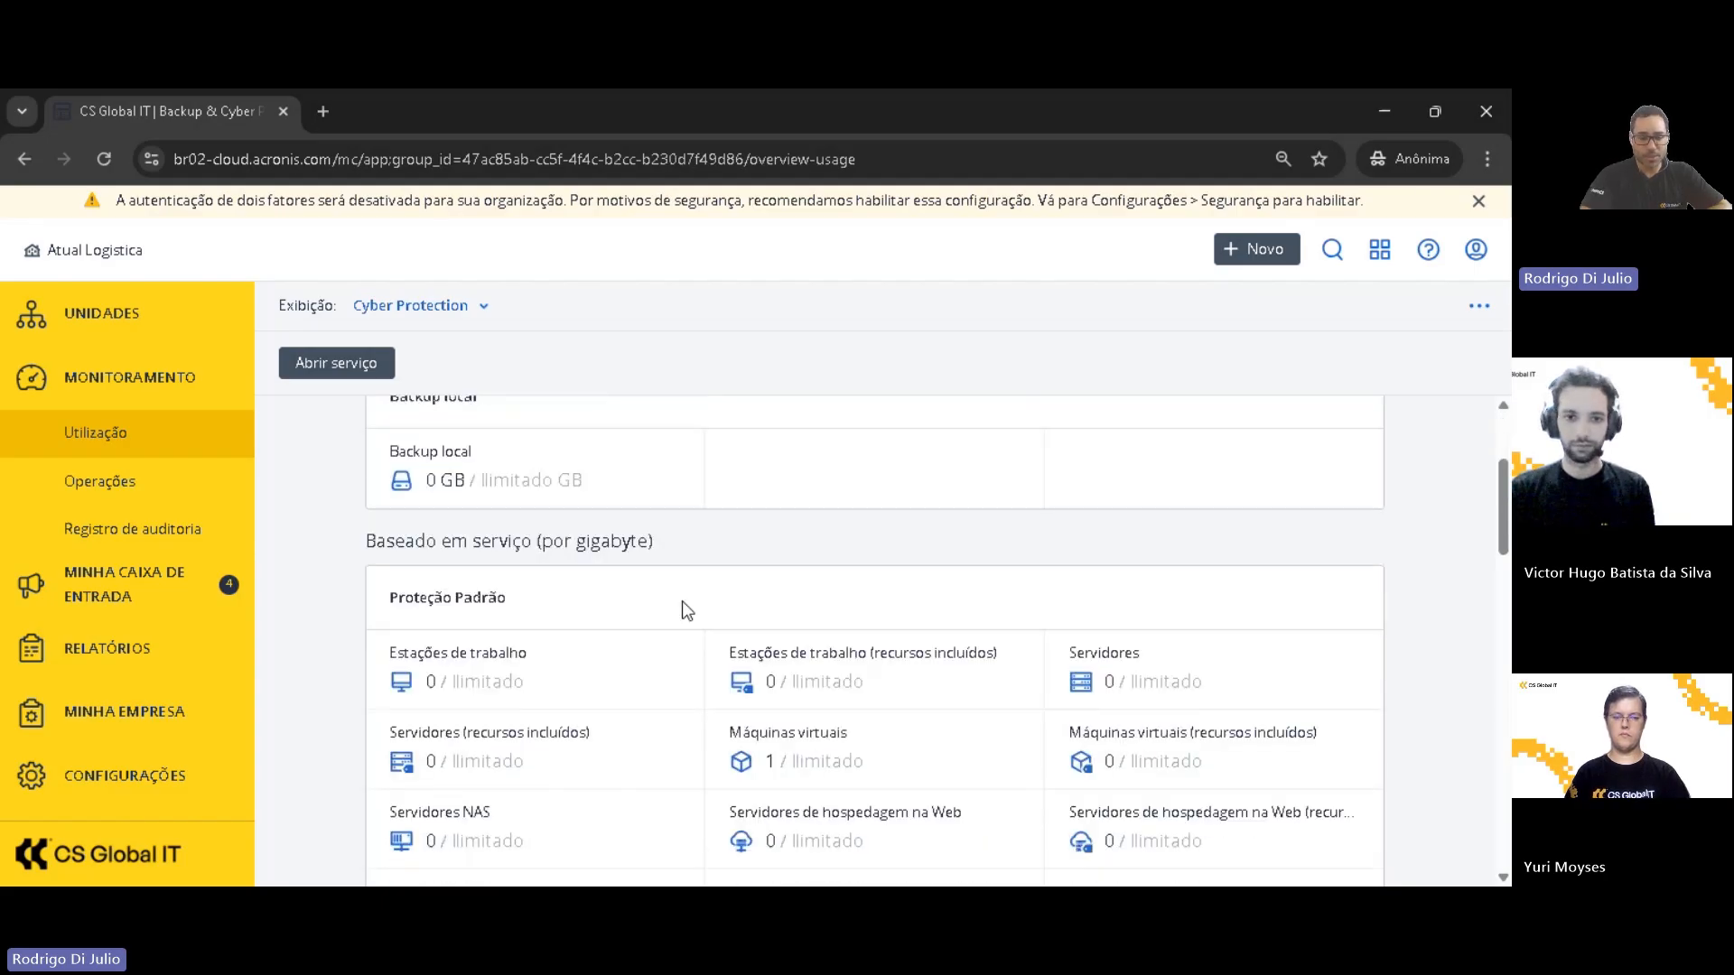
scroll(681, 600, "down", 2)
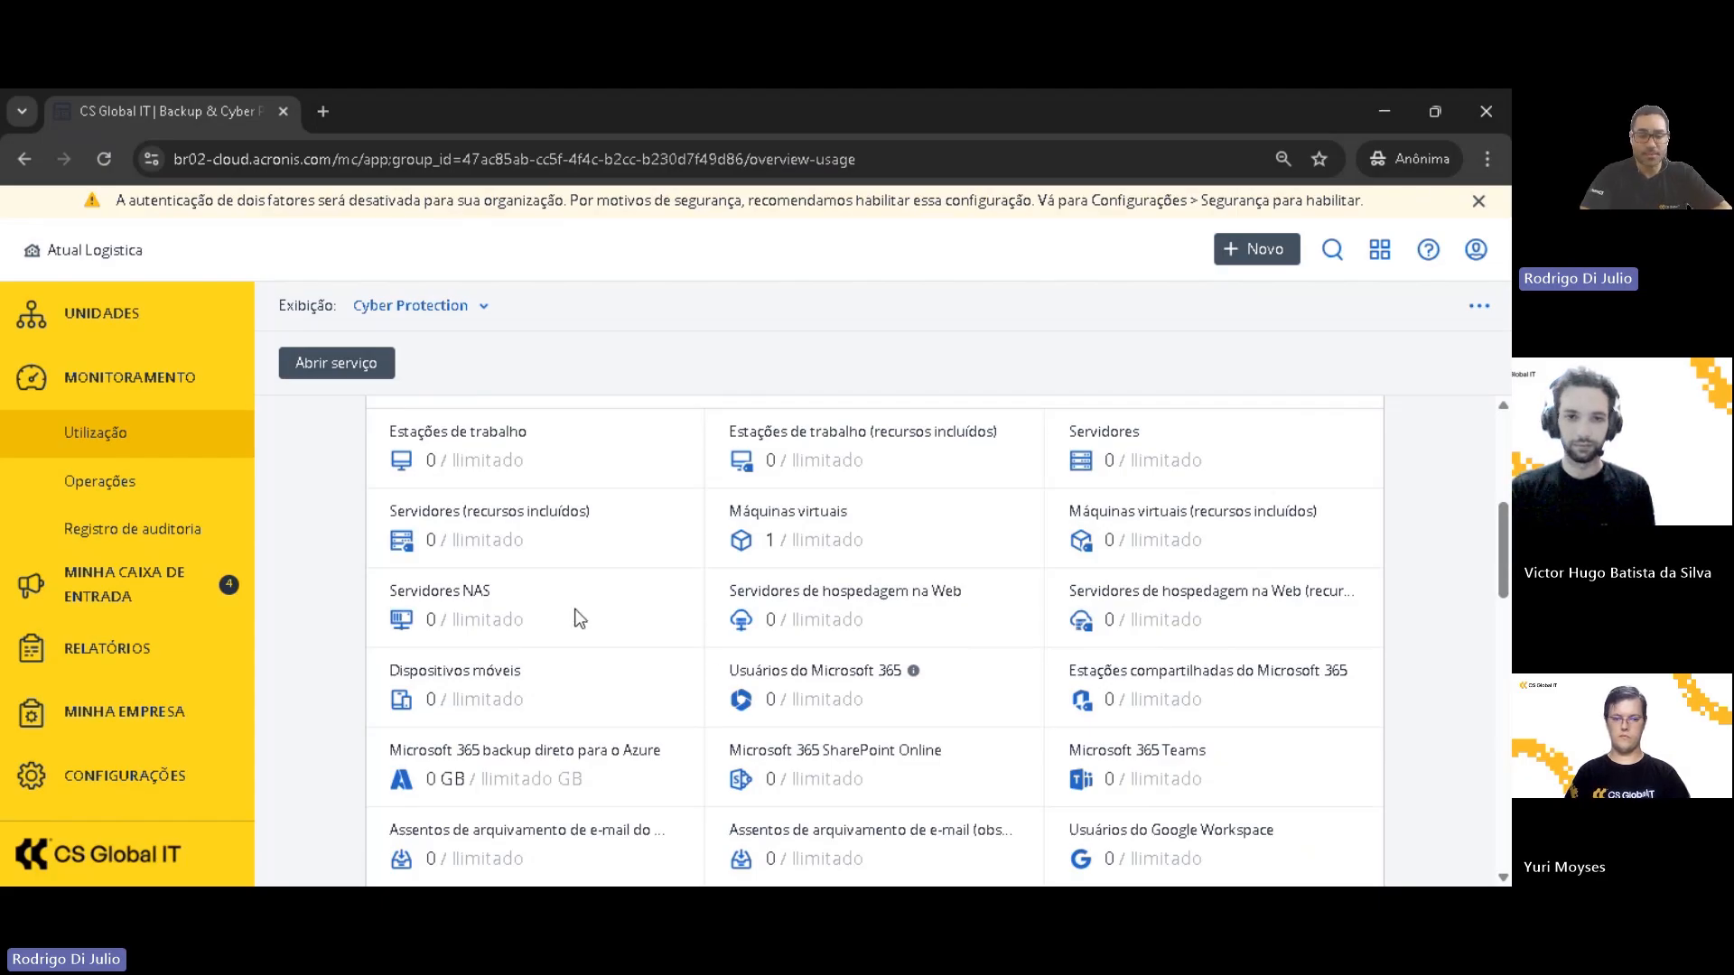
scroll(648, 612, "down", 1)
scroll(452, 488, "up", 3)
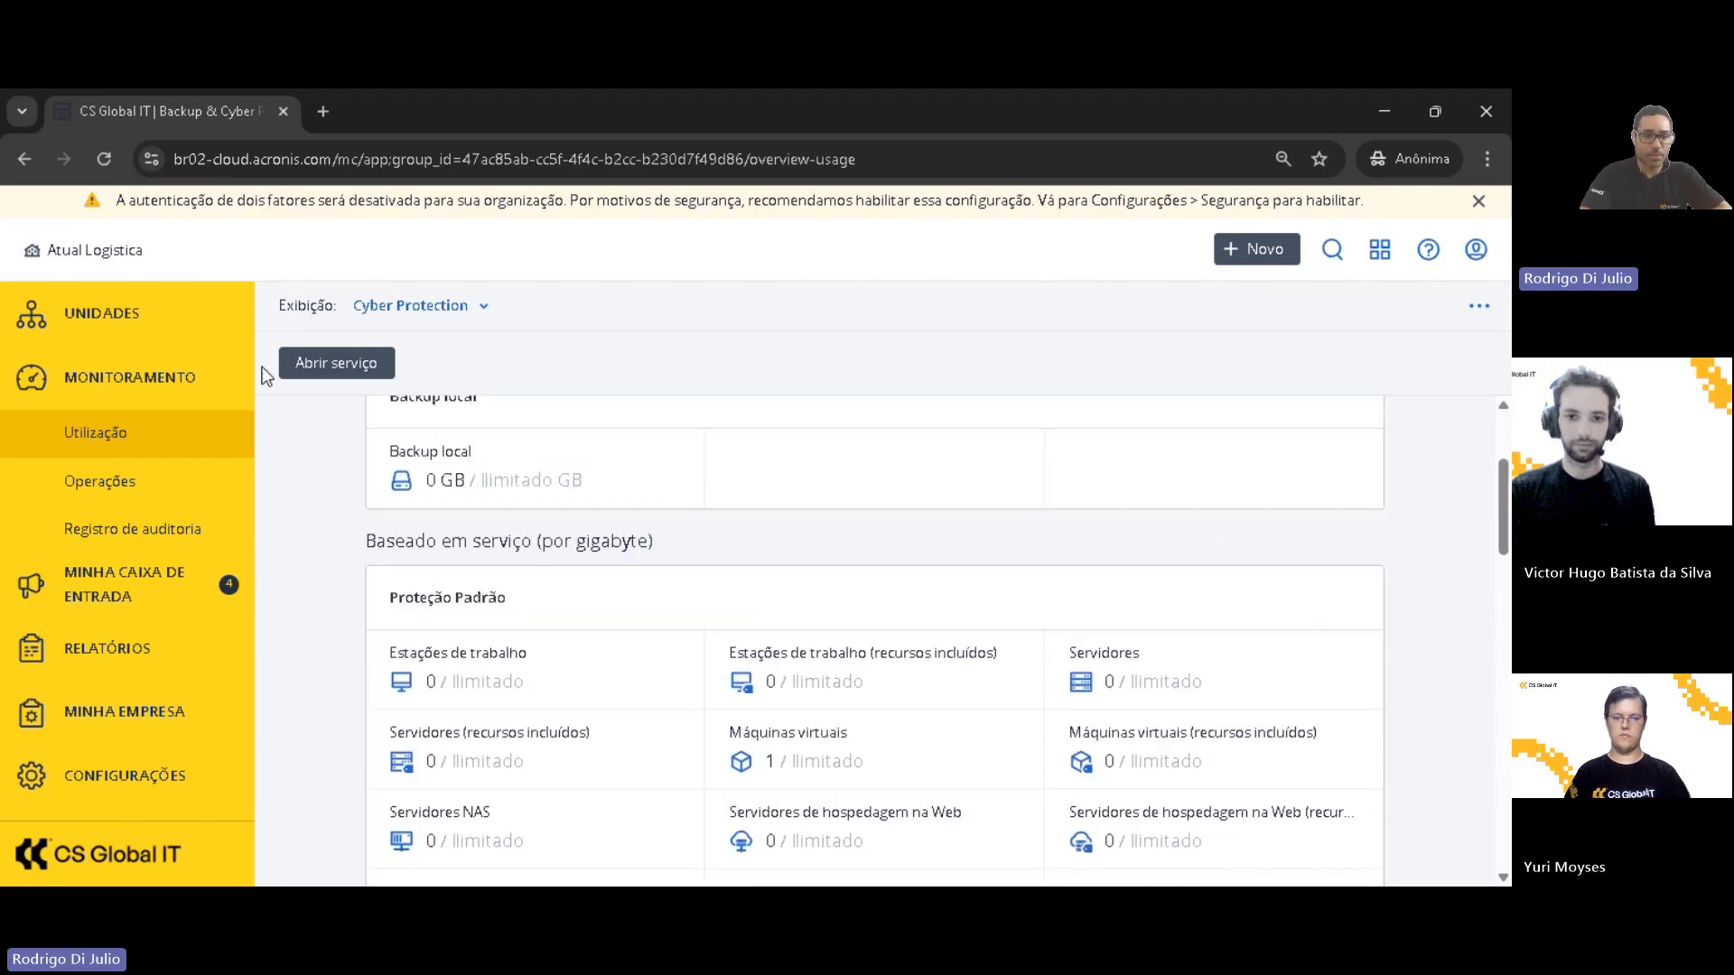
Open the Cyber Protection service and go to its list of all devices
left_click(342, 370)
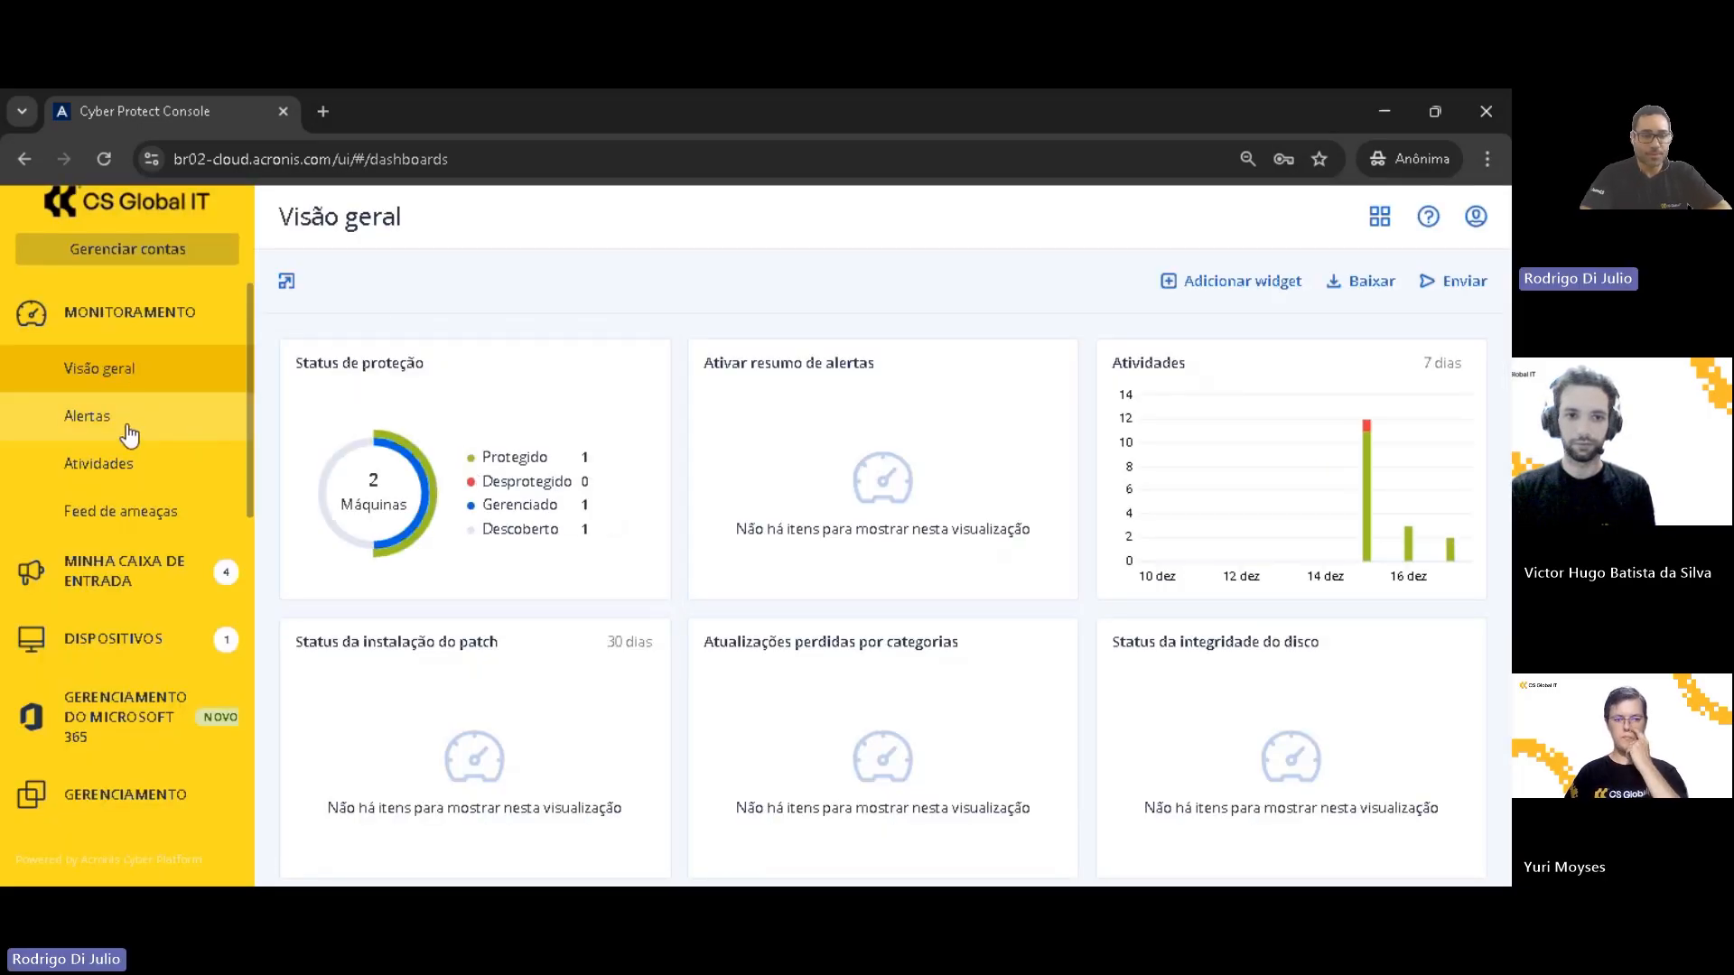
left_click(121, 635)
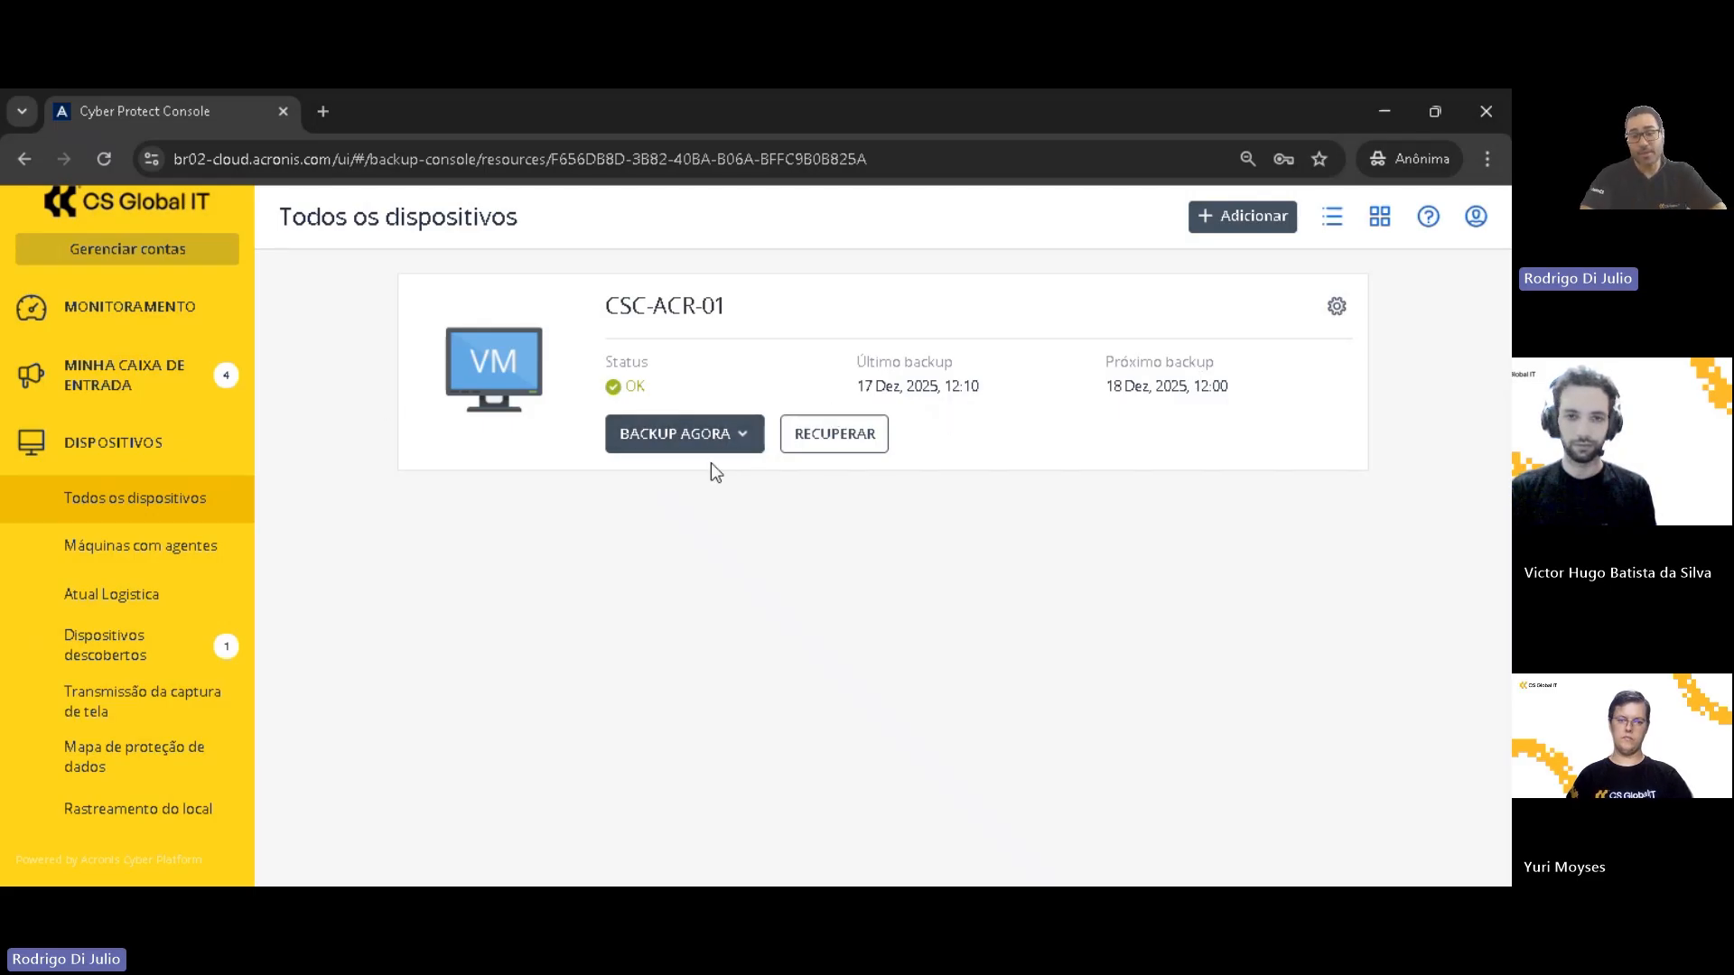
View the recovery options of the 12:00 backup of CSC-ACR-01, leaving without starting a recovery
left_click(853, 441)
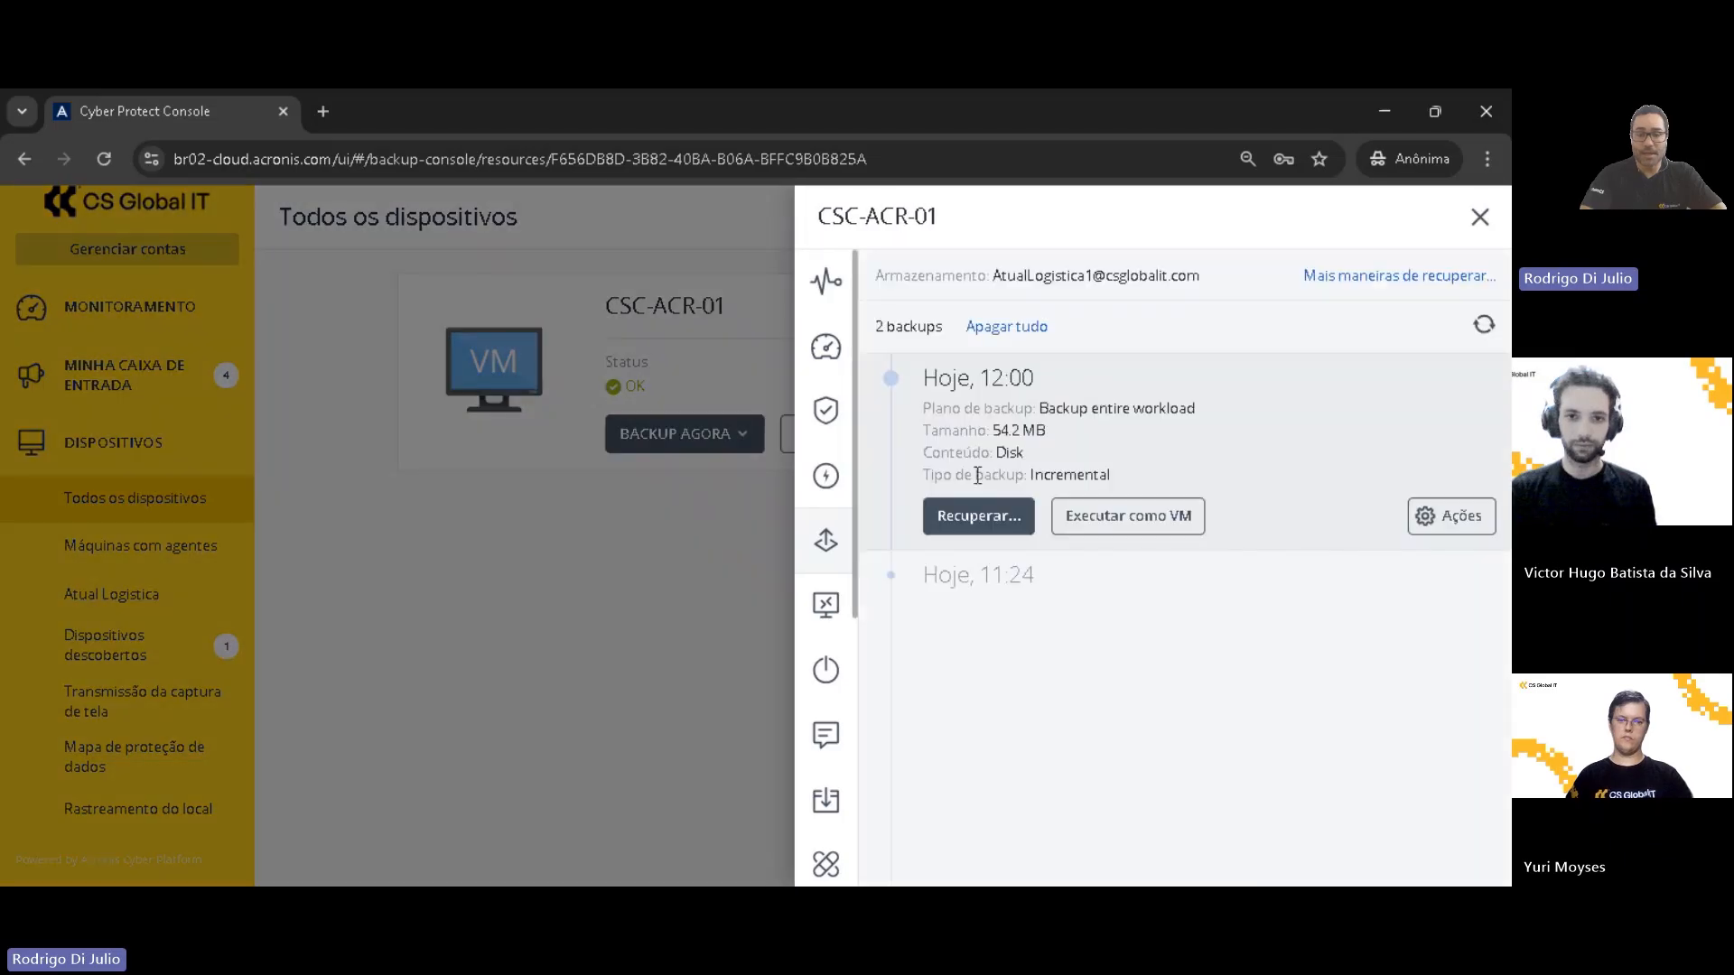
left_click(978, 515)
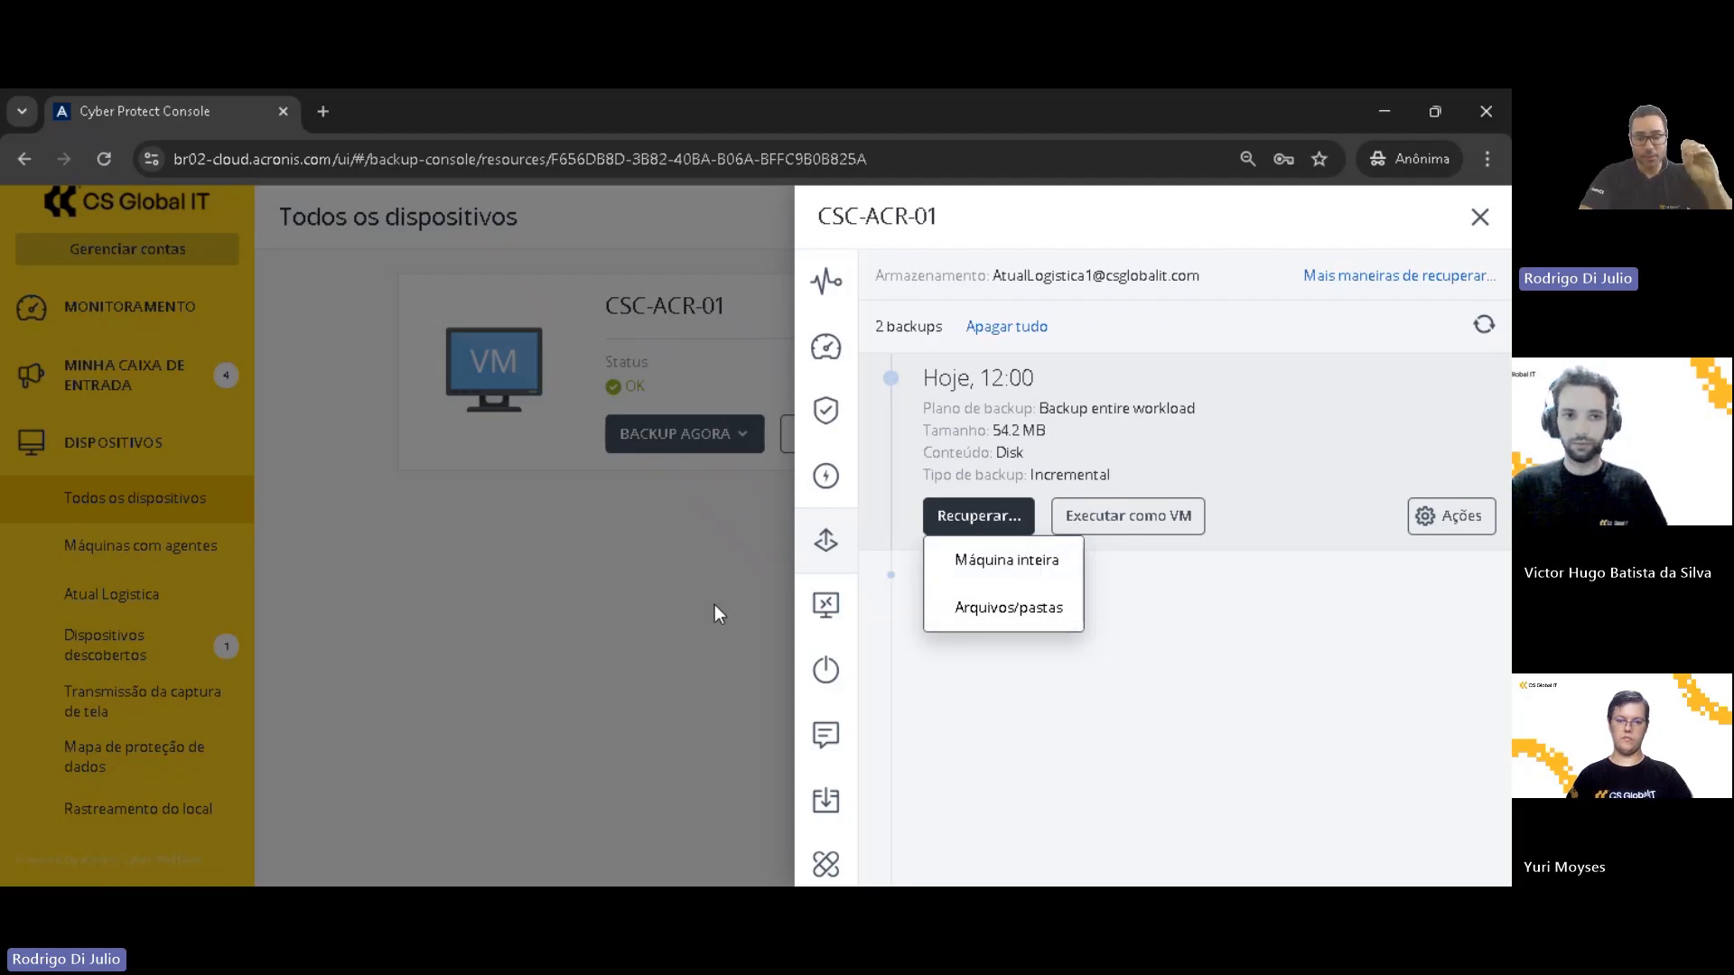
left_click(728, 562)
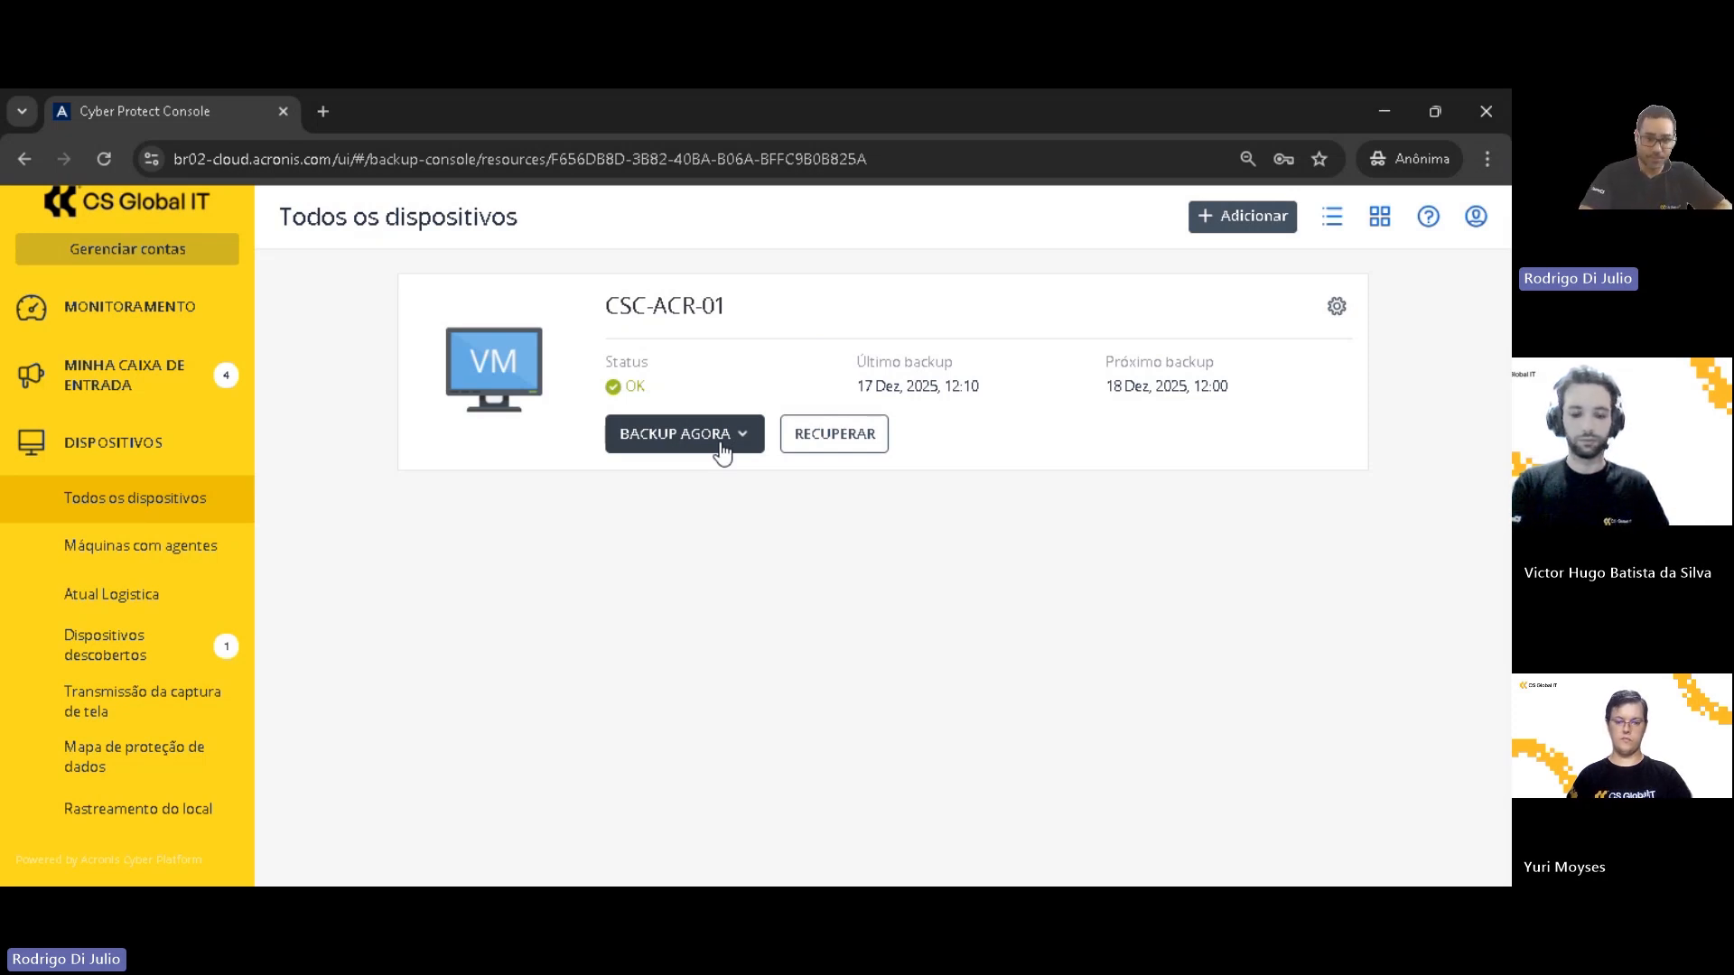
Switch to the Remote Desktop session and check the server's name with the hostname command in Command Prompt, minimizing it when done
key("alt+Tab")
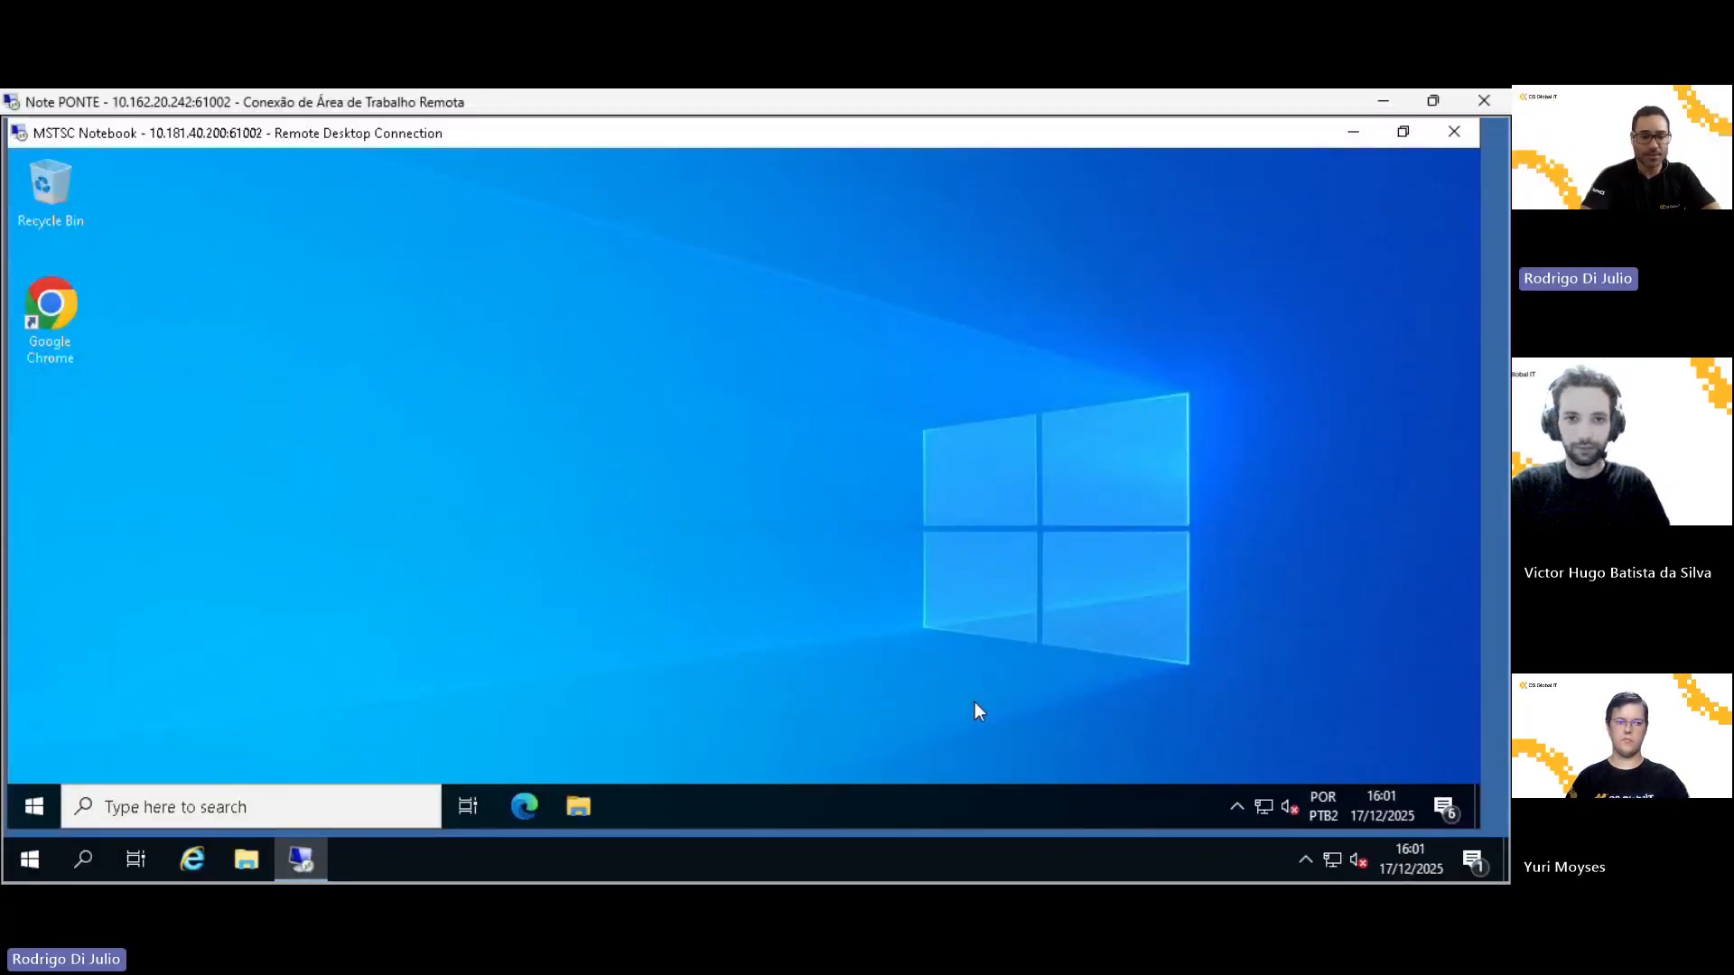
left_click(40, 815)
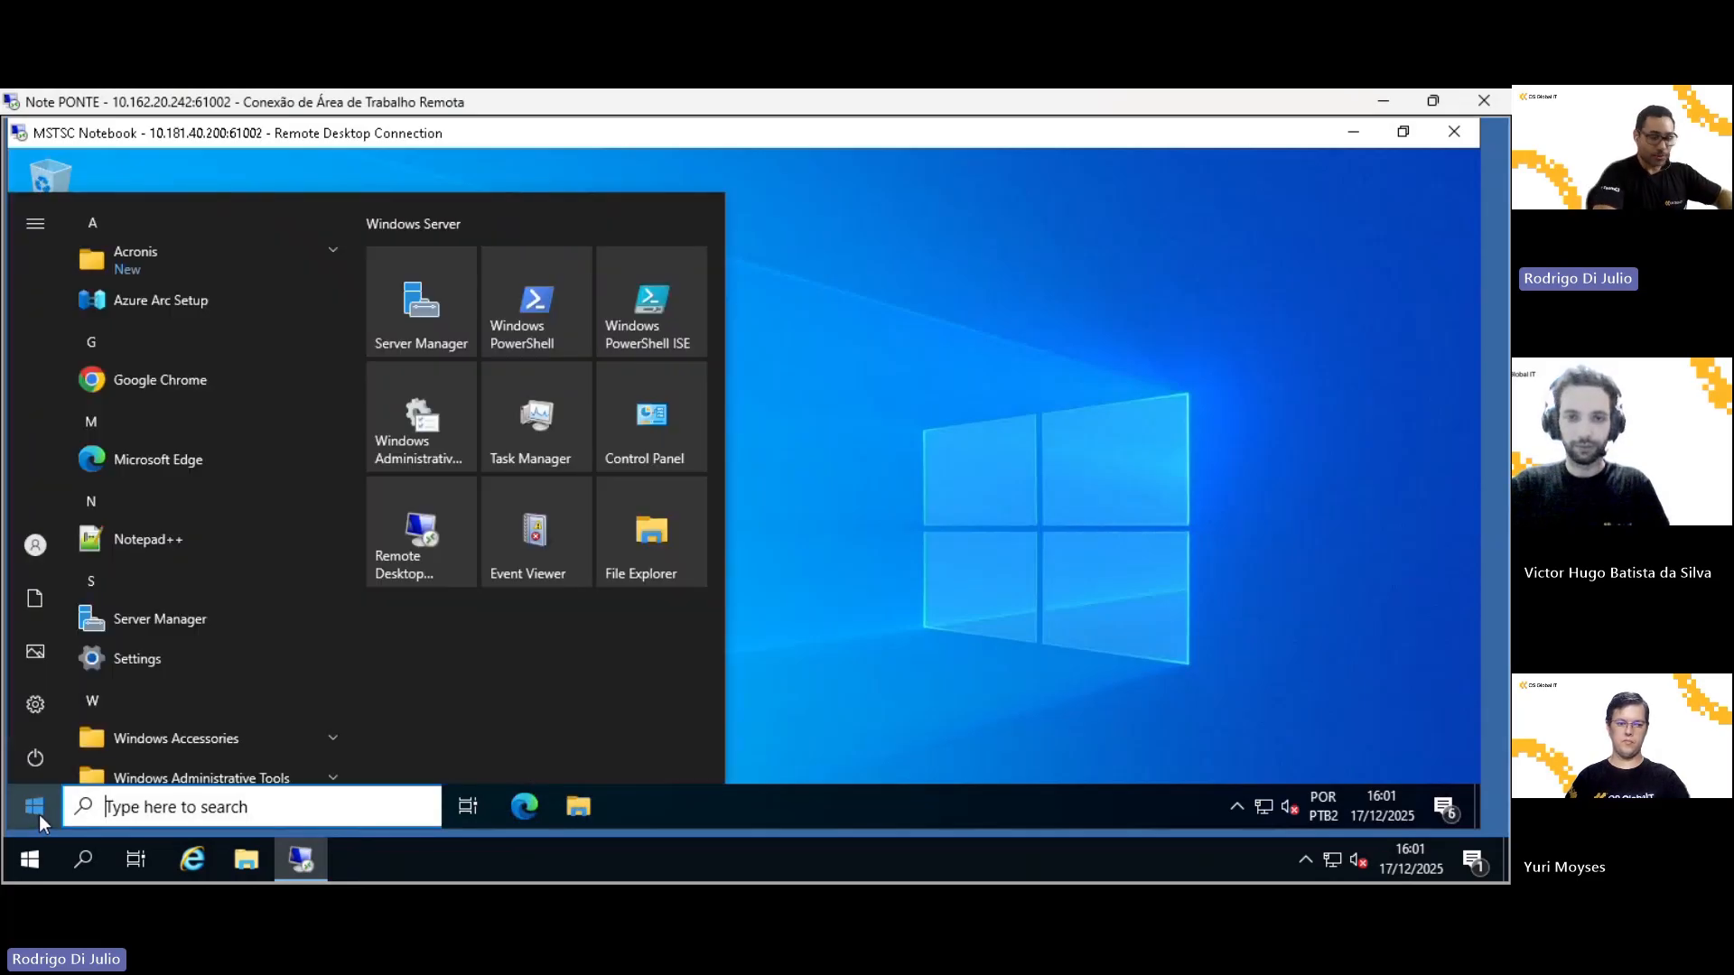
type("cmd")
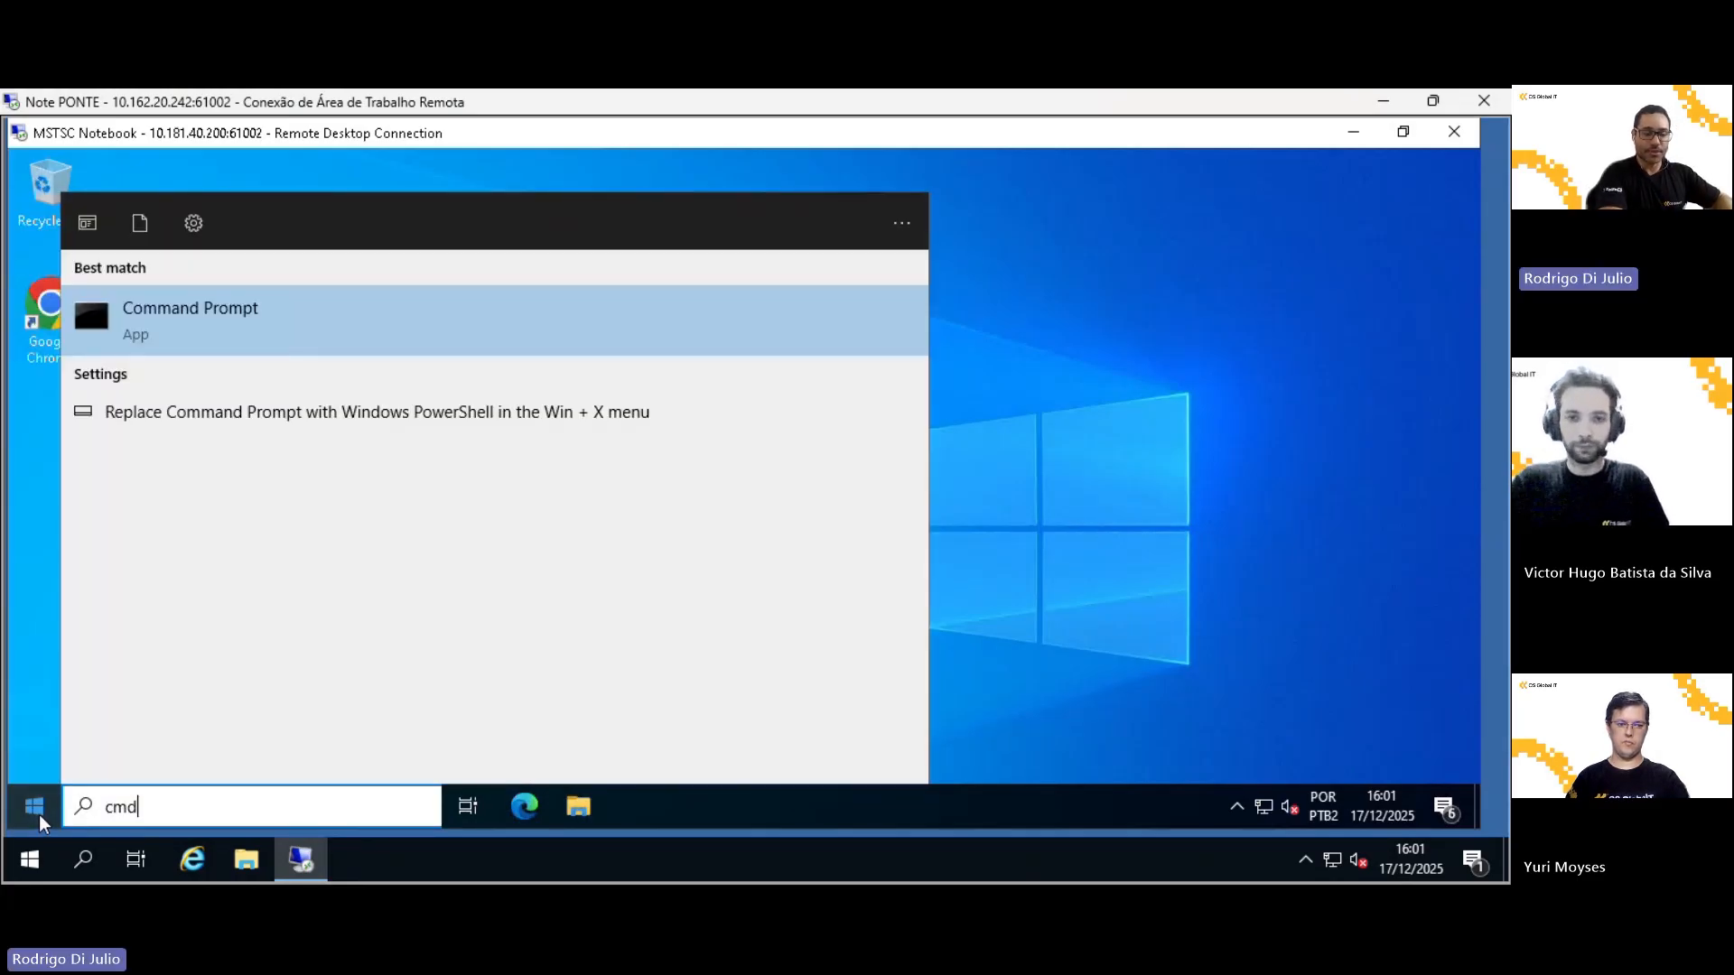
key("Return")
type("hostnam")
key("Return")
type("hostname")
key("Return")
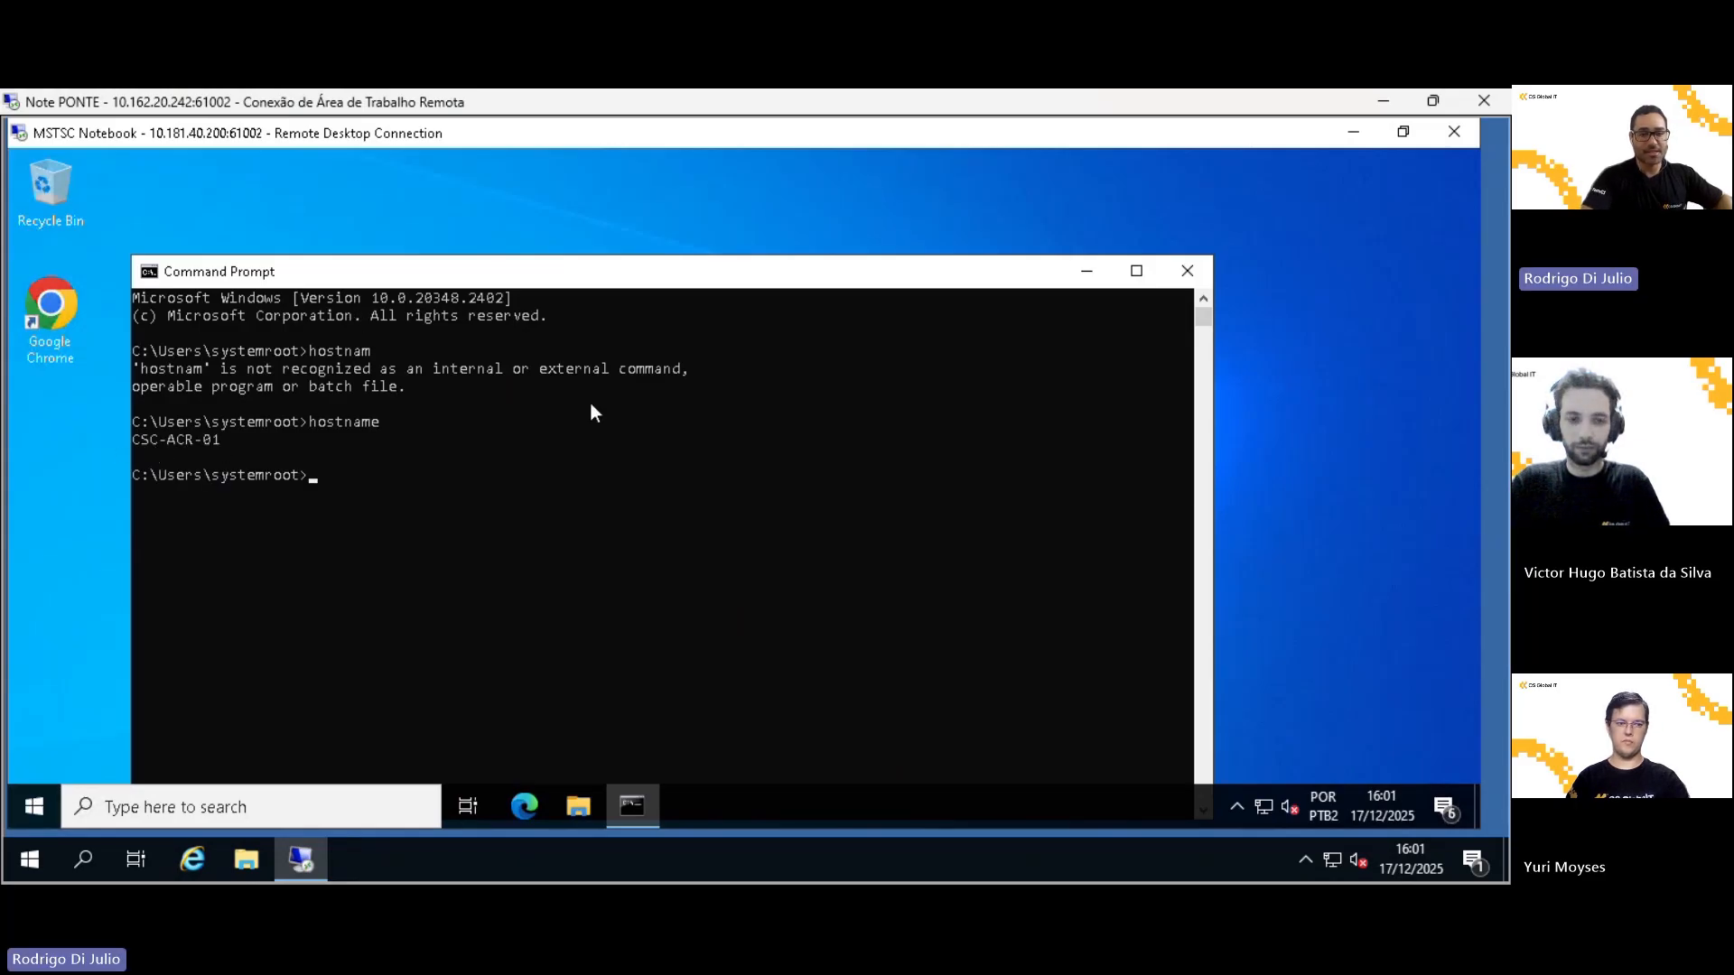
left_click(1087, 271)
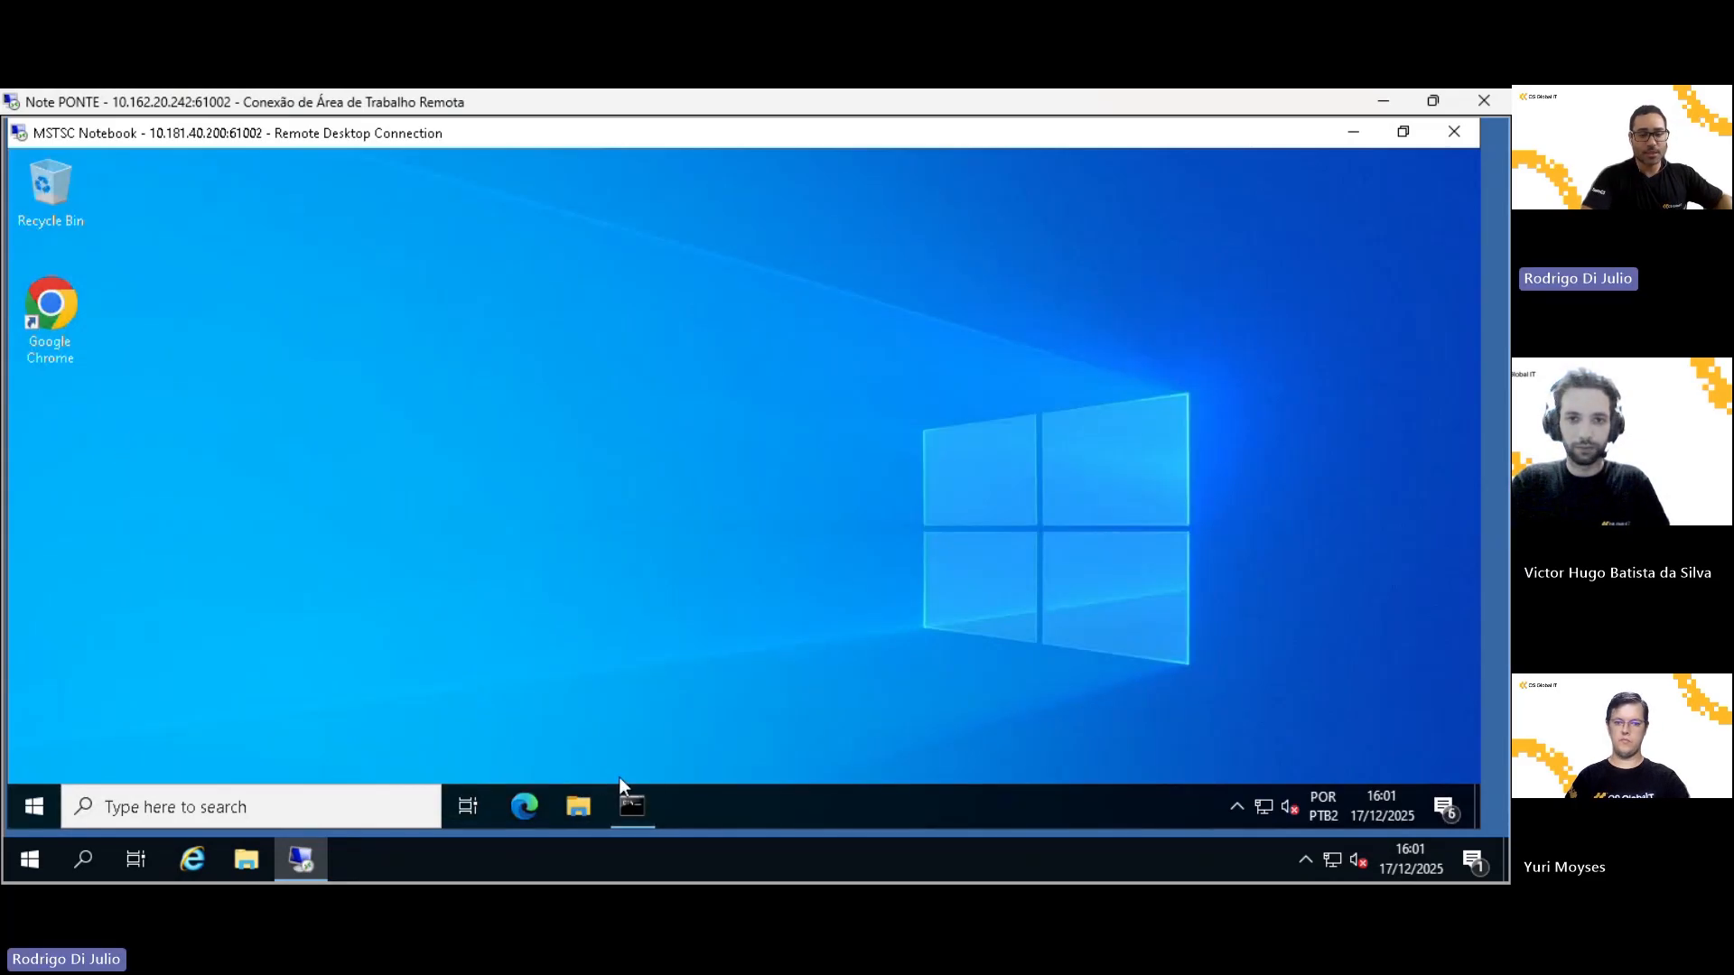
Open the C:\CS folder in File Explorer, look inside its Pasta Teste subfolder and return to CS
left_click(579, 807)
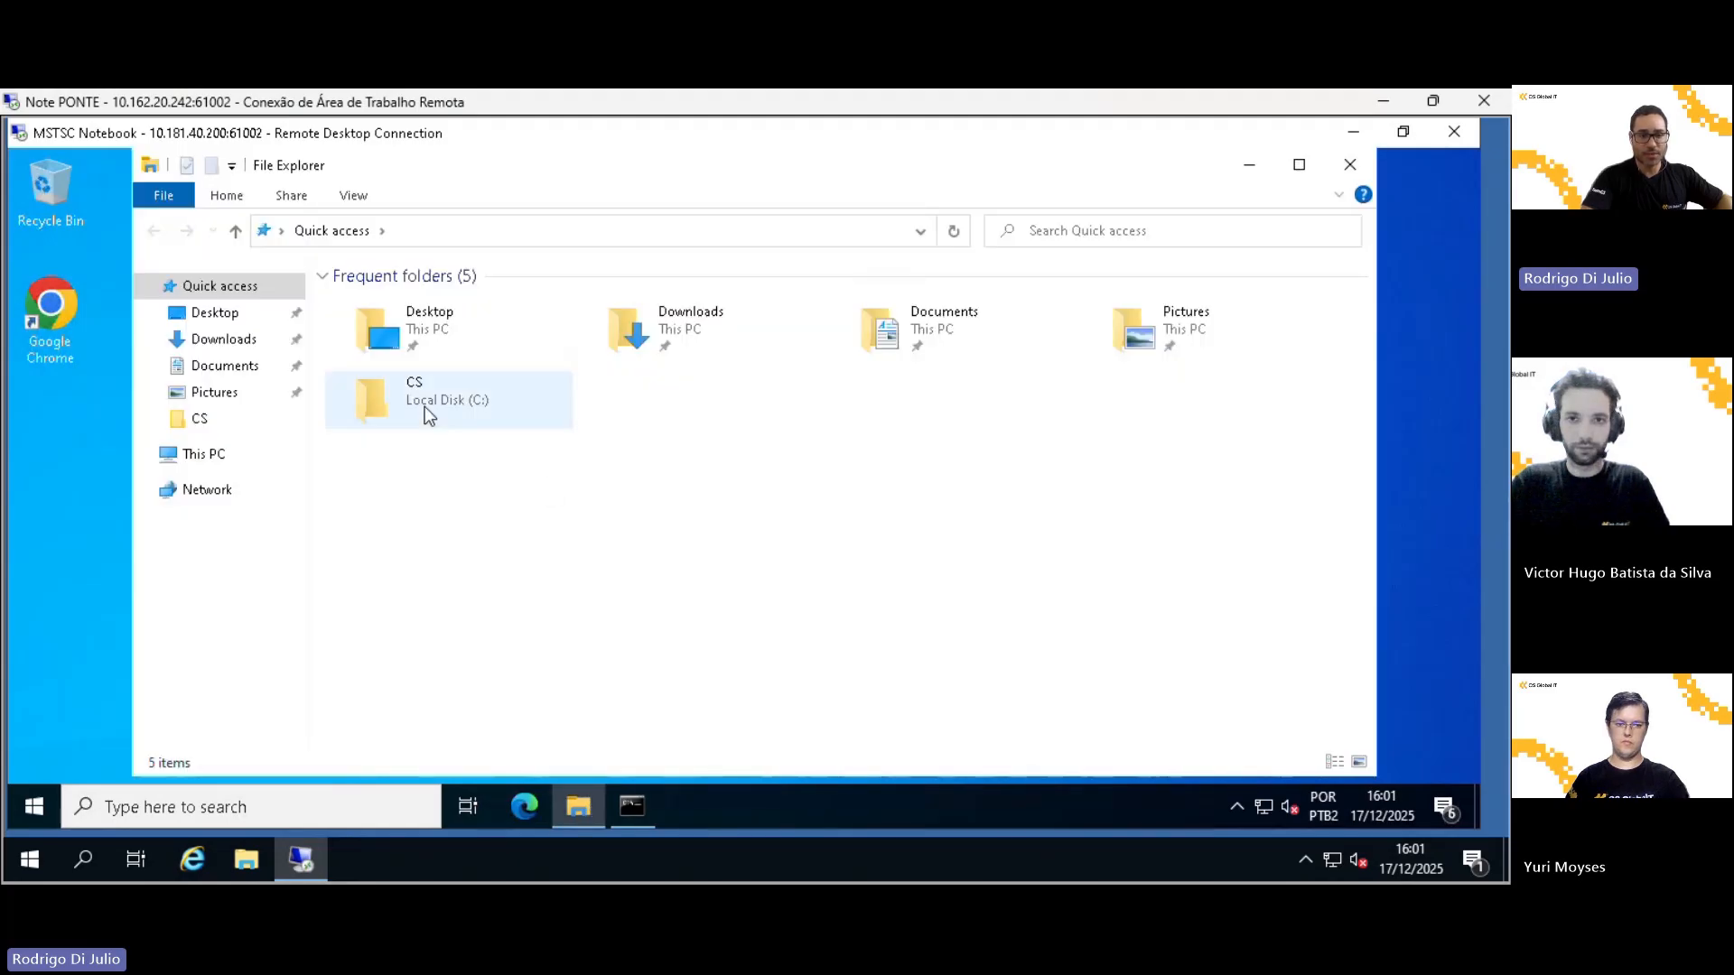
left_click(228, 424)
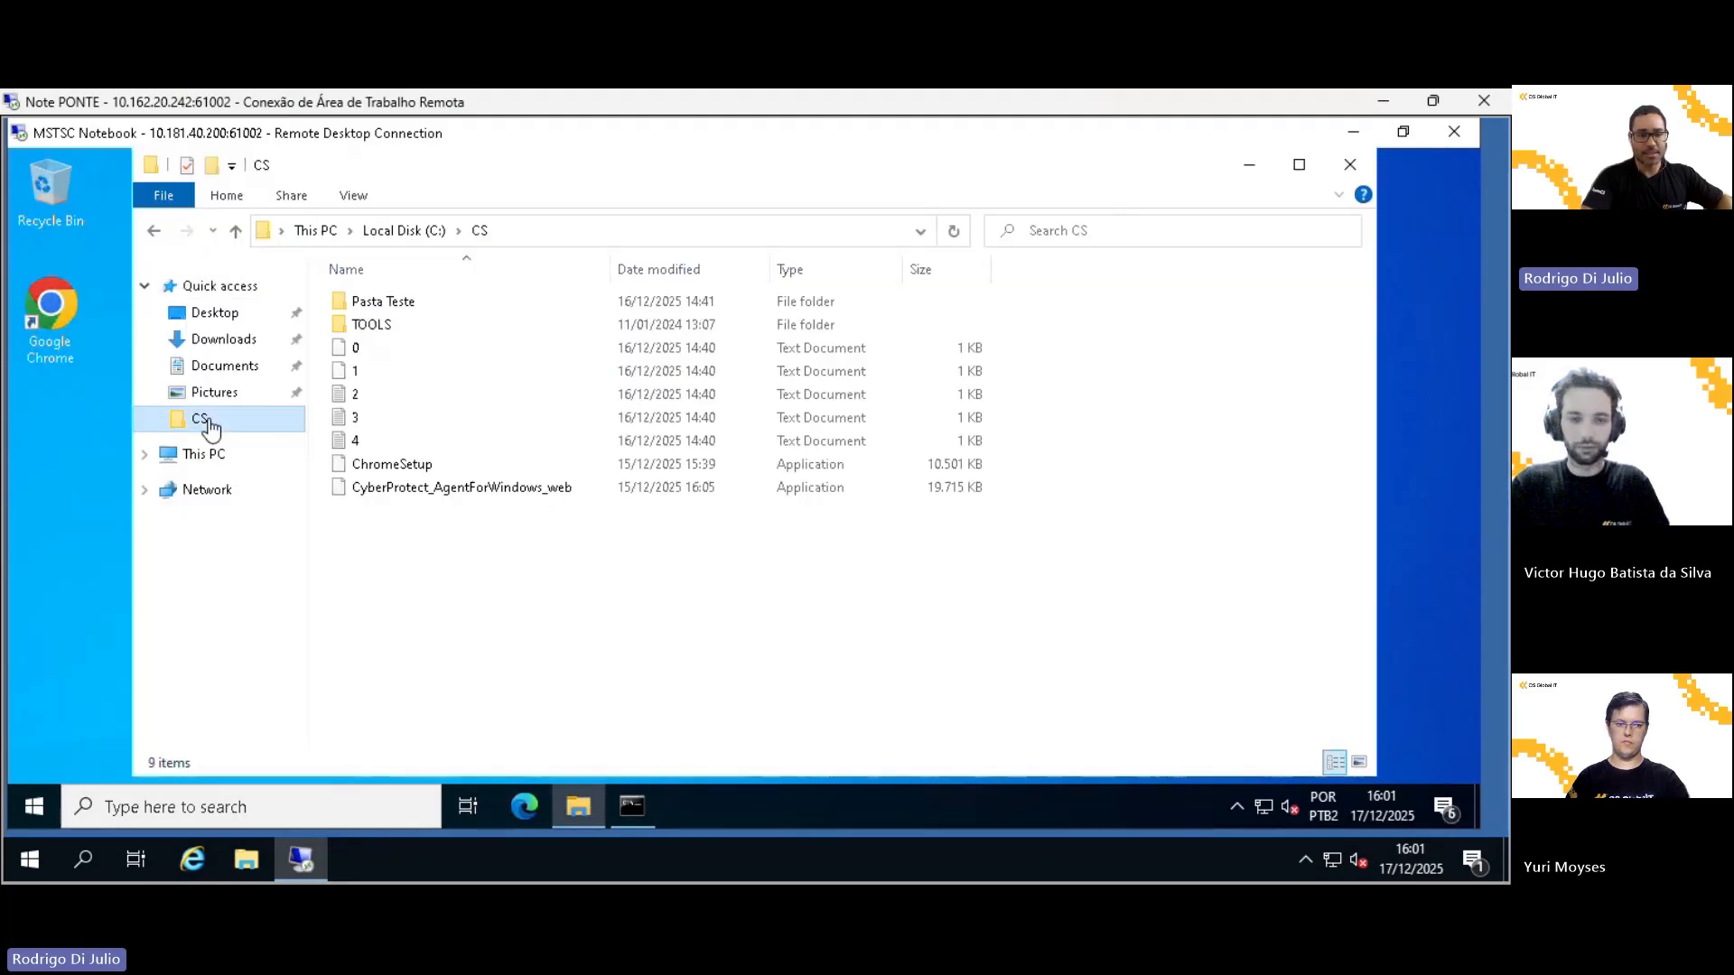
double_click(382, 301)
left_click_drag(484, 496, 347, 294)
left_click(575, 547)
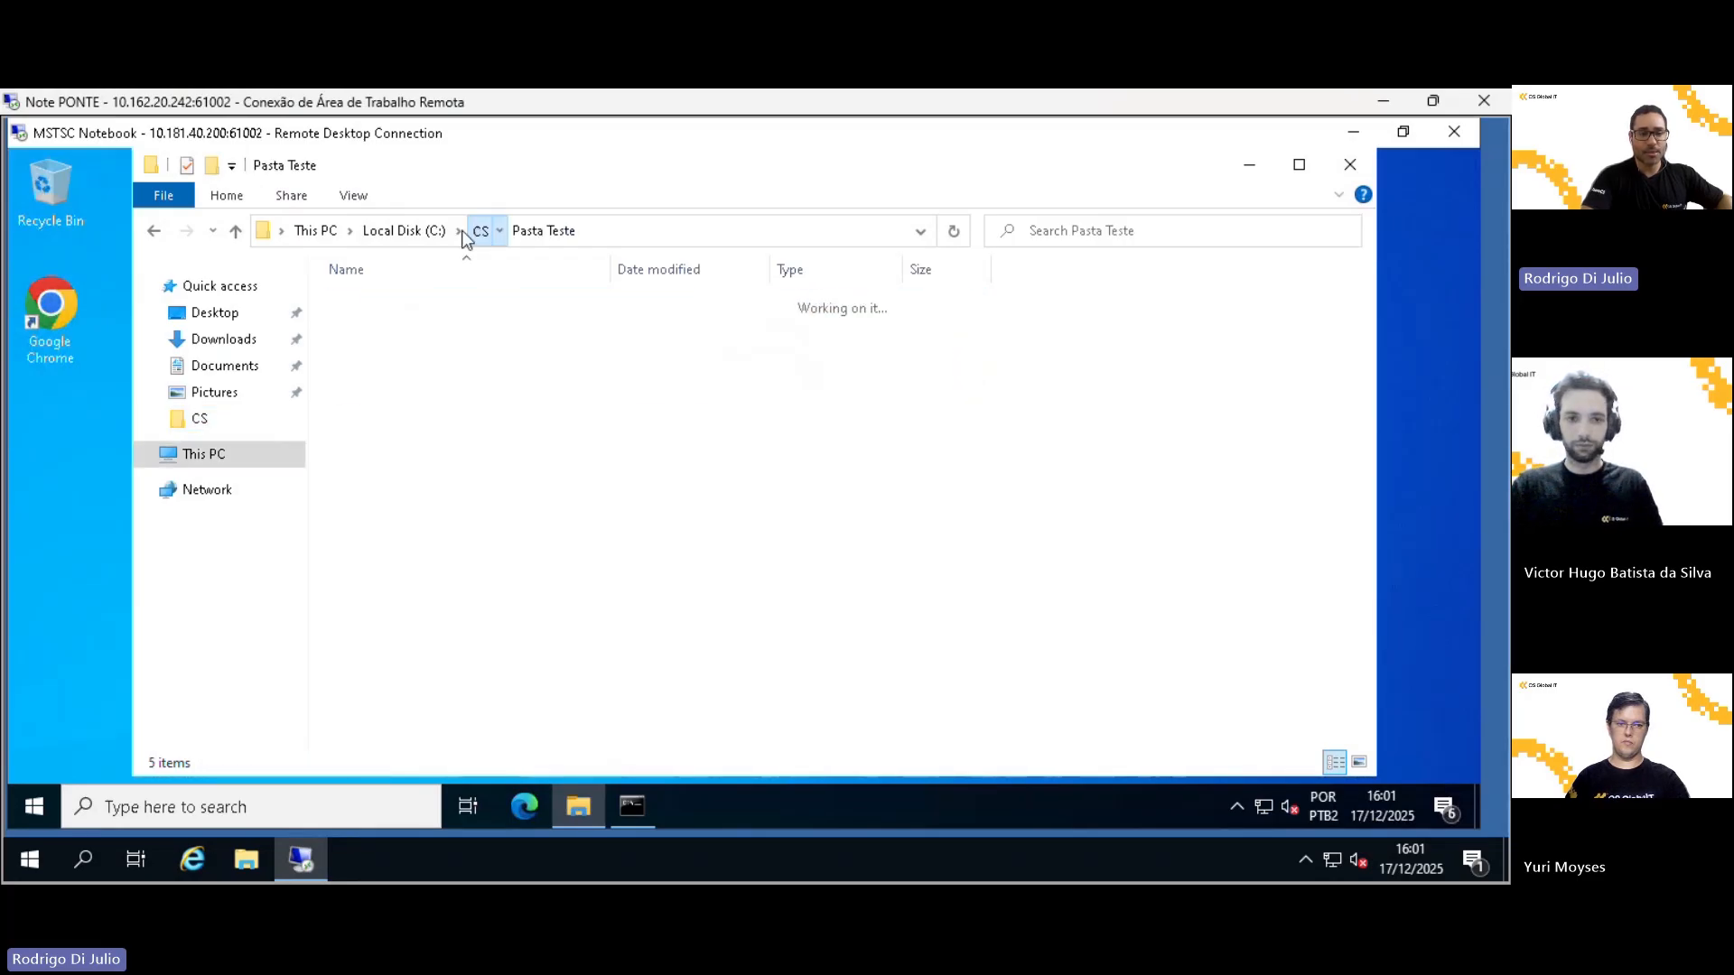
left_click(479, 231)
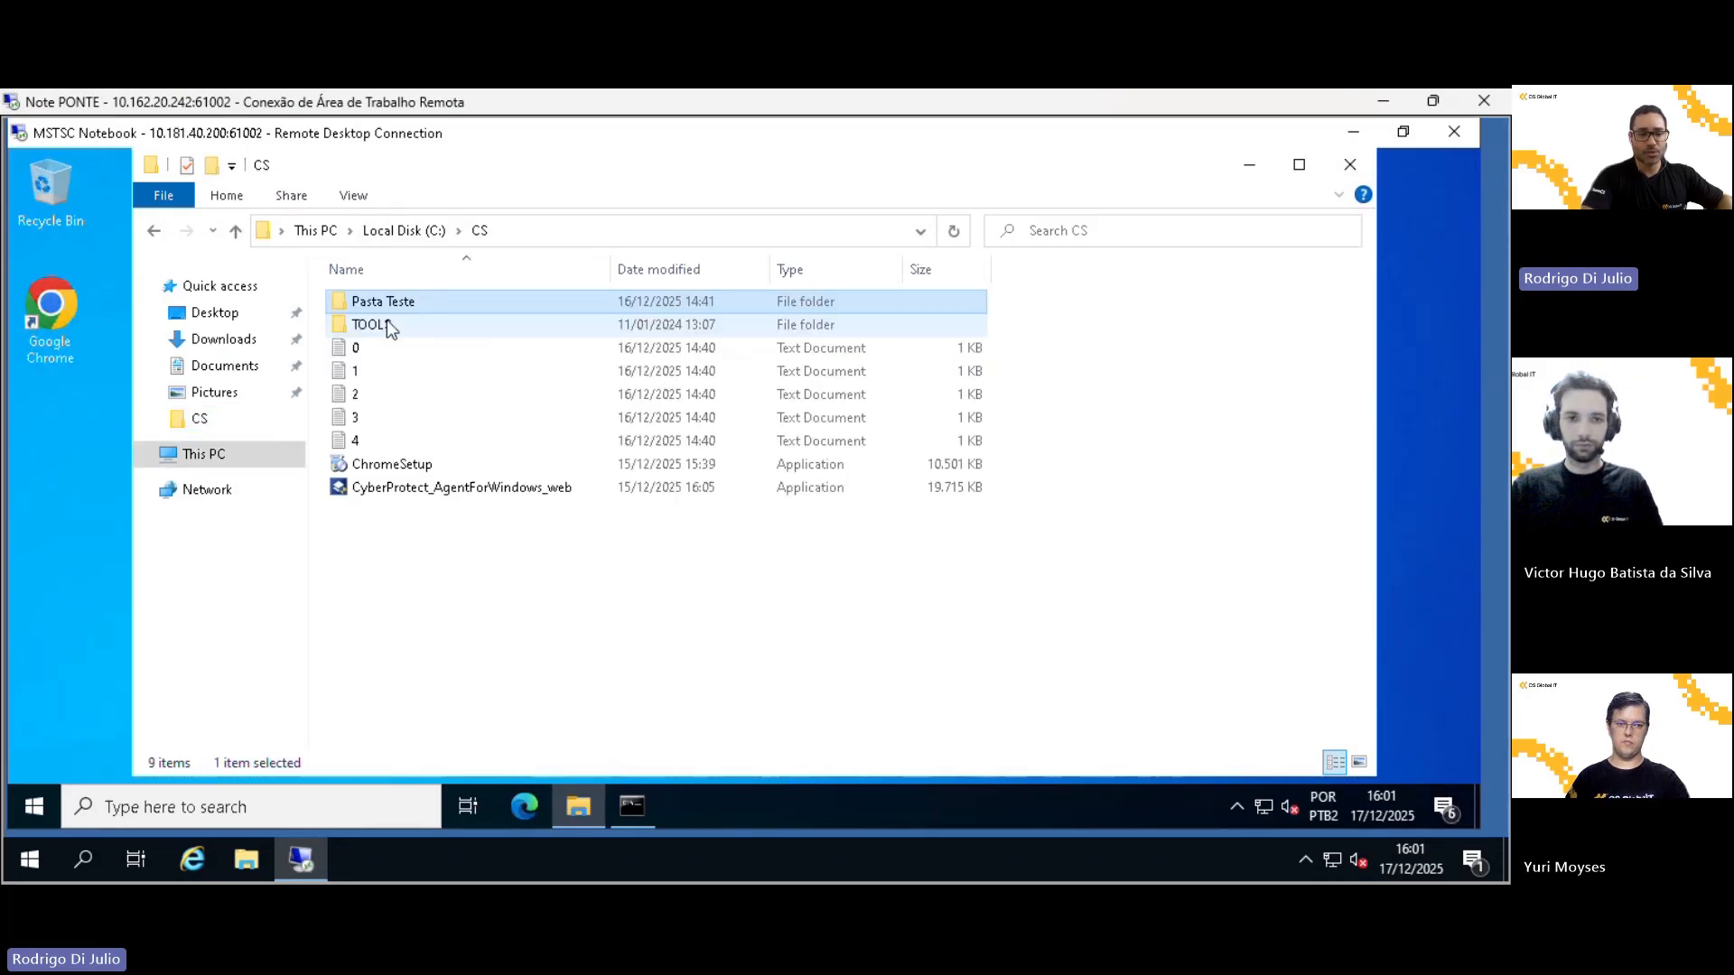
Look over the files in the CS folder and check the folder's properties
left_click(449, 494)
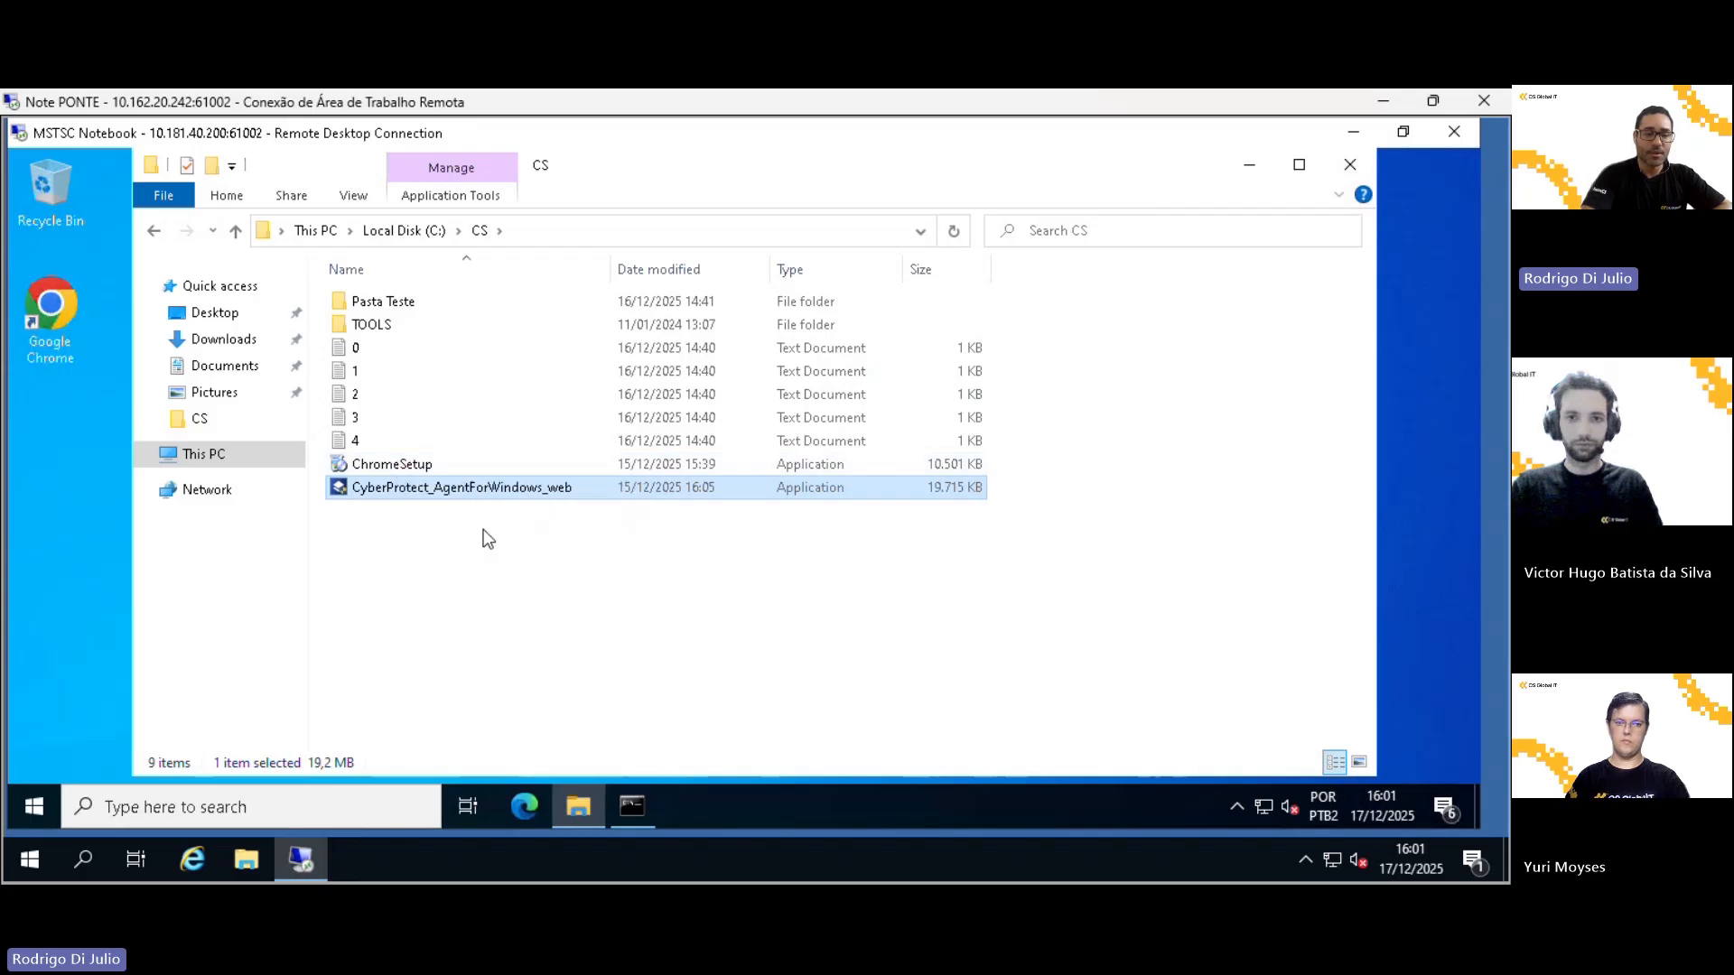
left_click(505, 533)
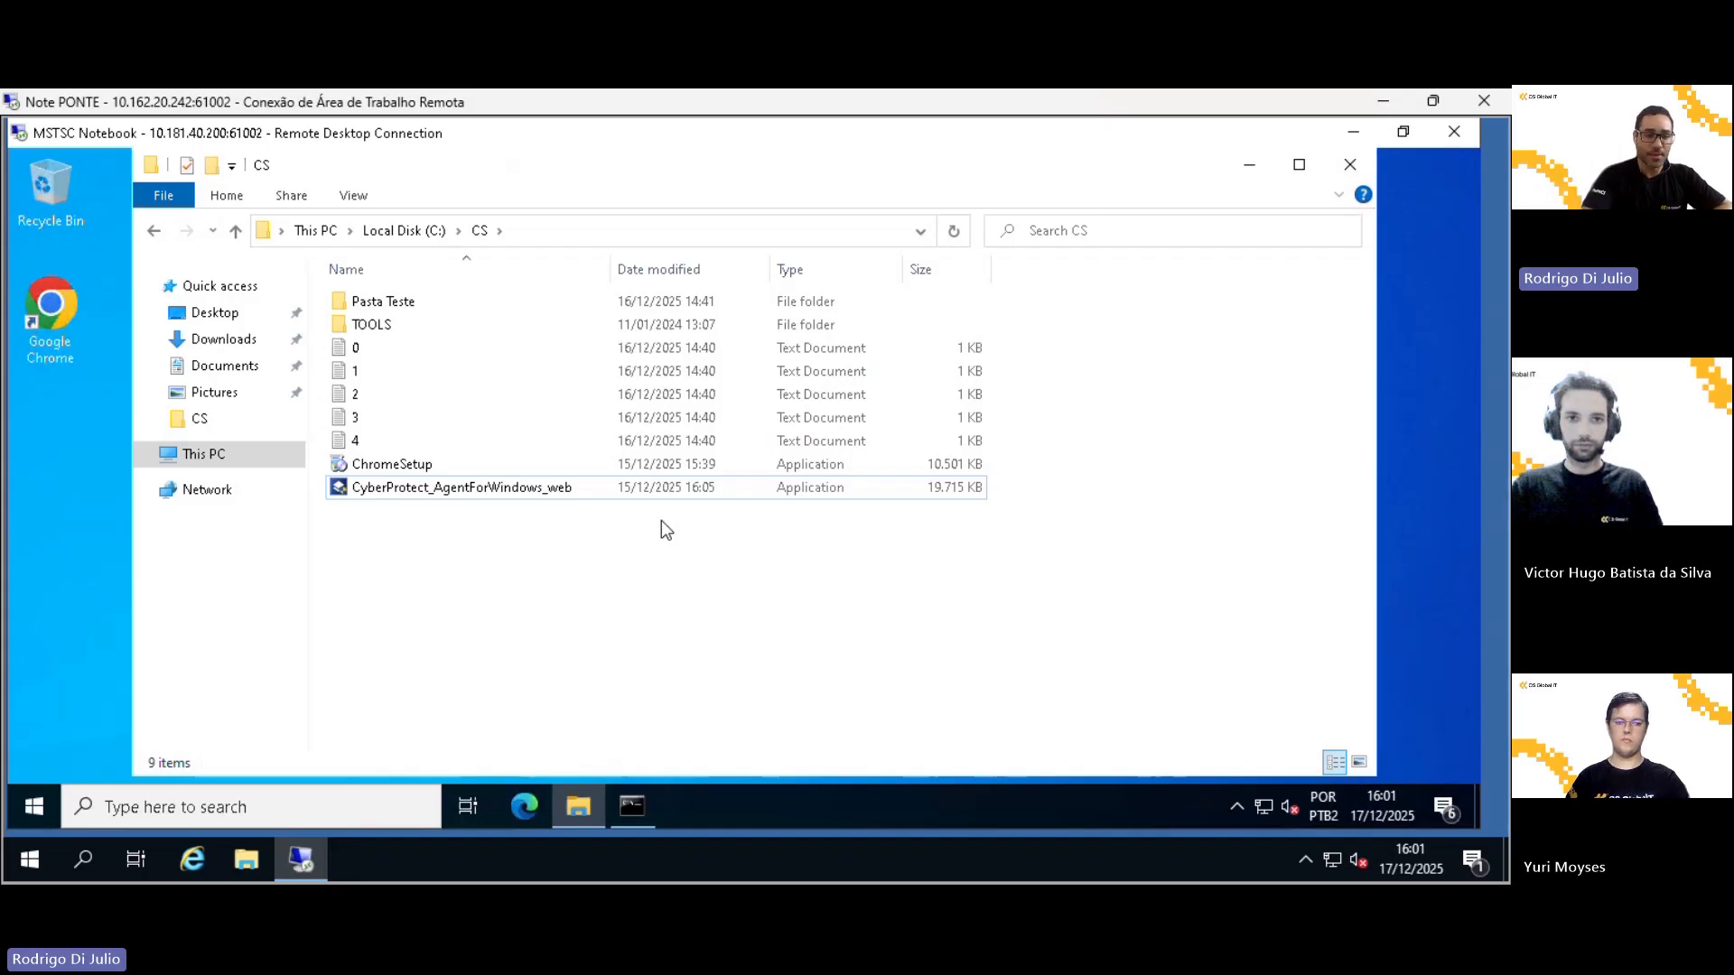
left_click(389, 350)
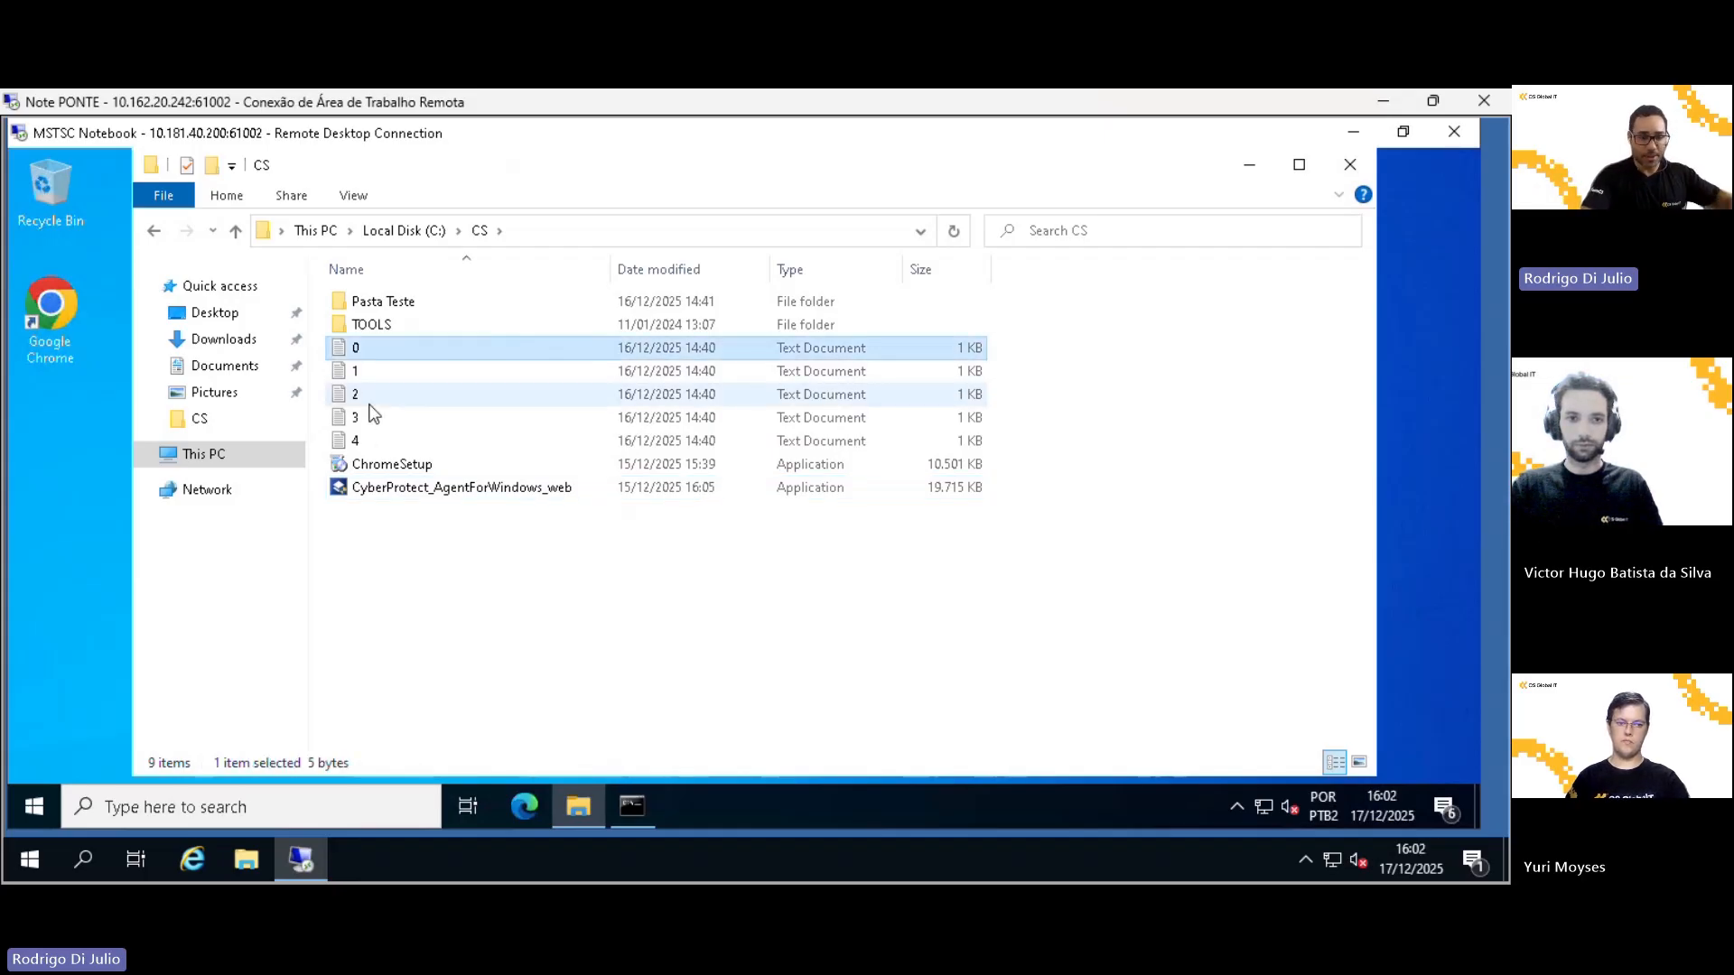
left_click(372, 414, "shift")
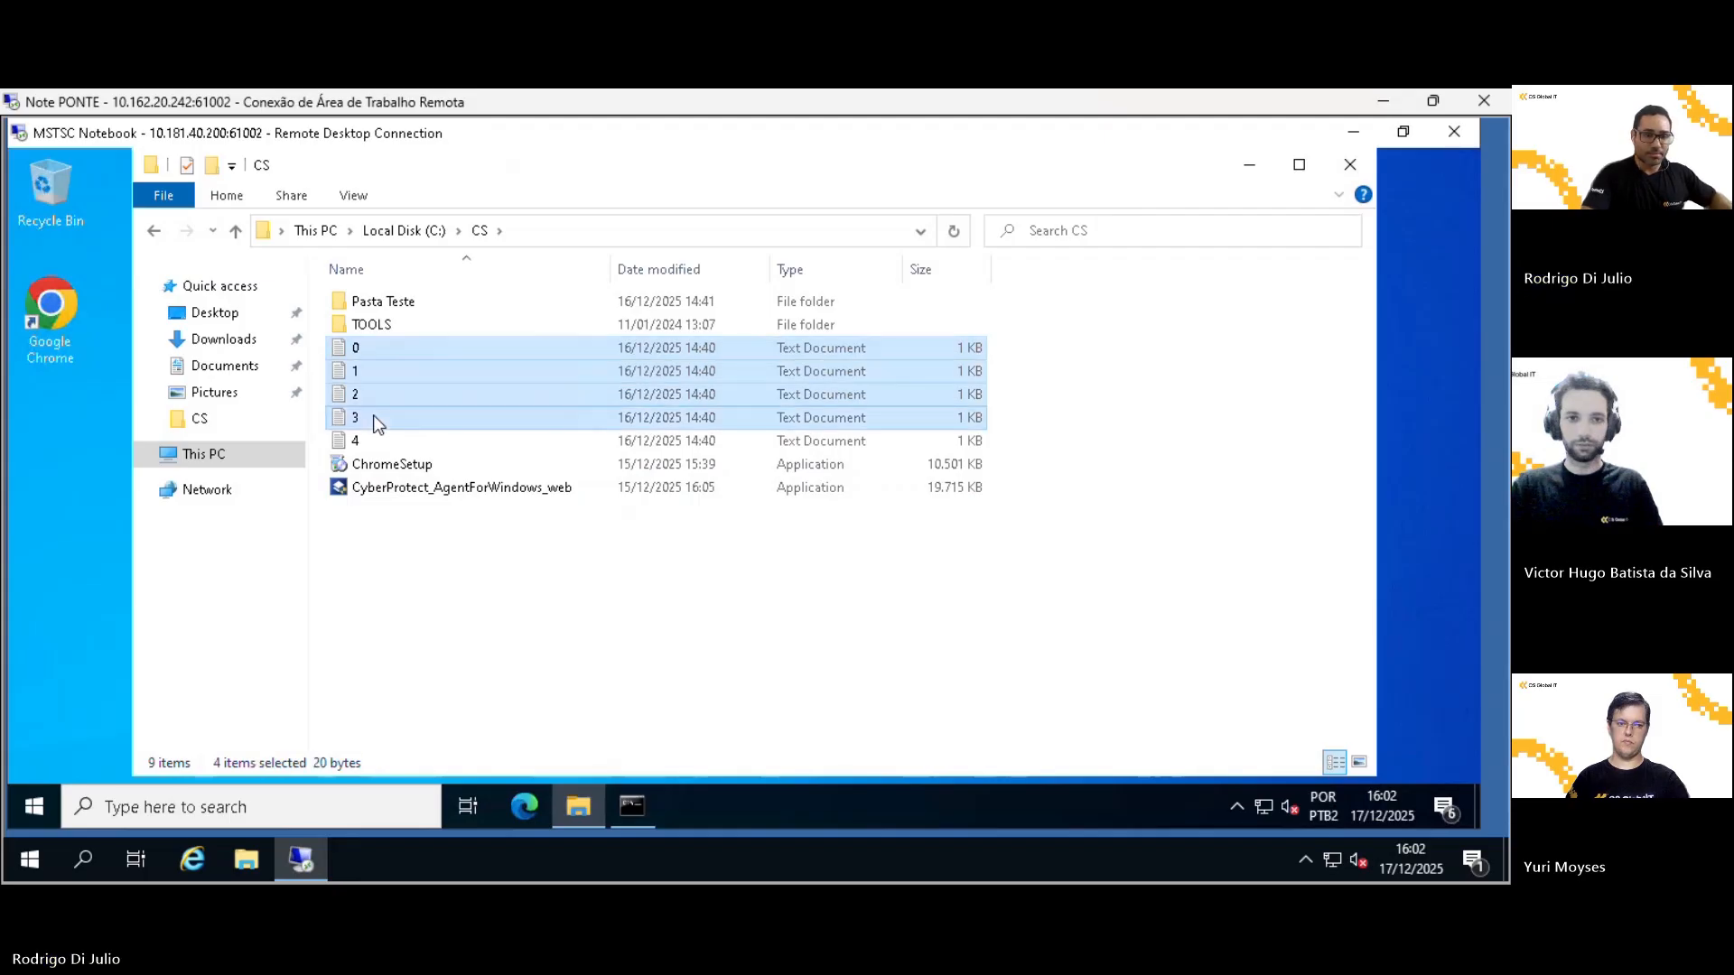
left_click(441, 491)
left_click_drag(622, 638, 339, 304)
right_click(621, 617)
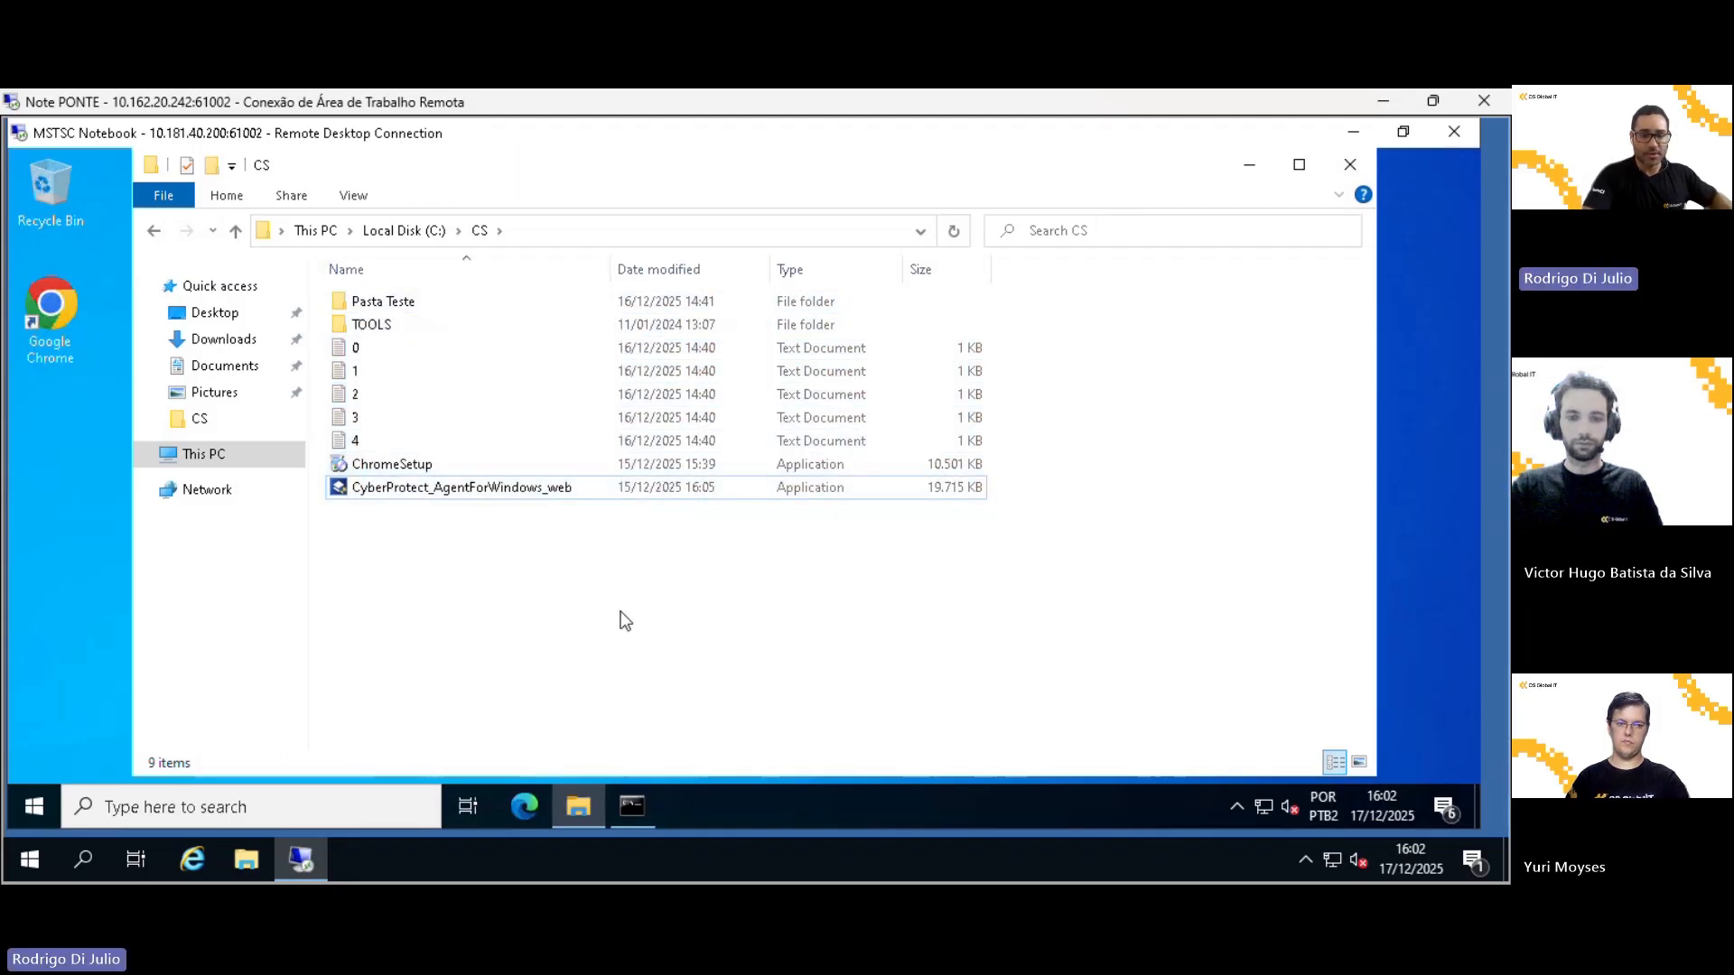
left_click(730, 595)
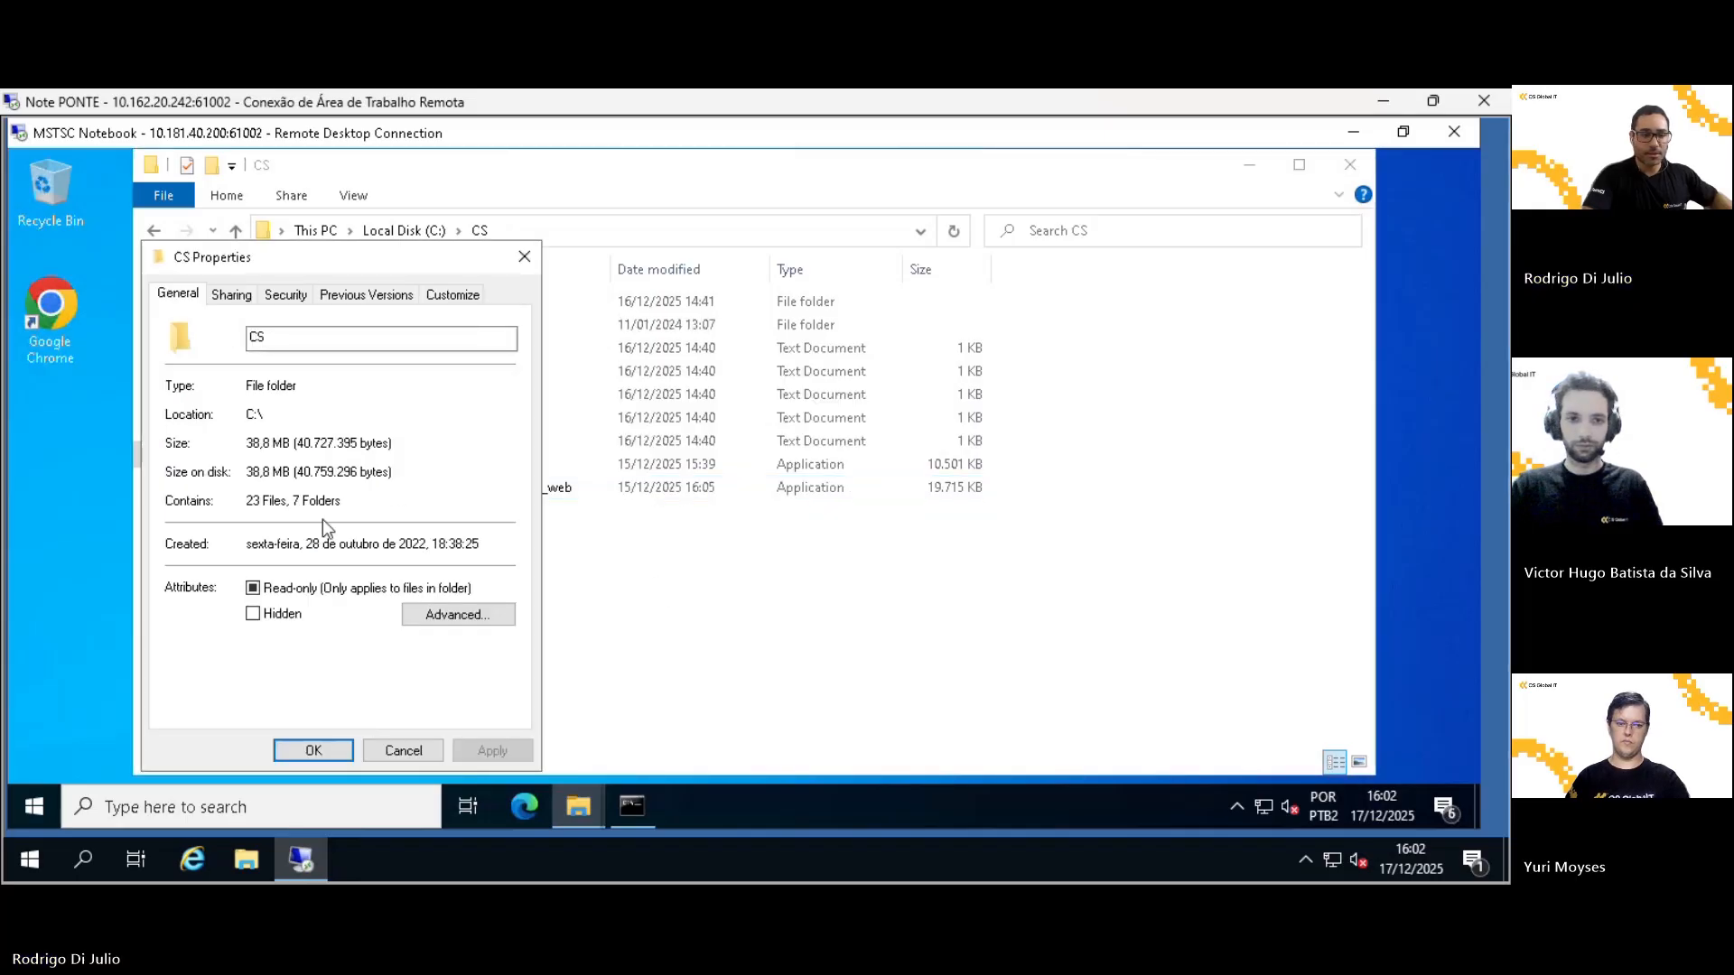
left_click(524, 257)
Permanently delete all the files and folders inside the C:\CS folder
left_click_drag(529, 615, 307, 280)
key("shift+Delete")
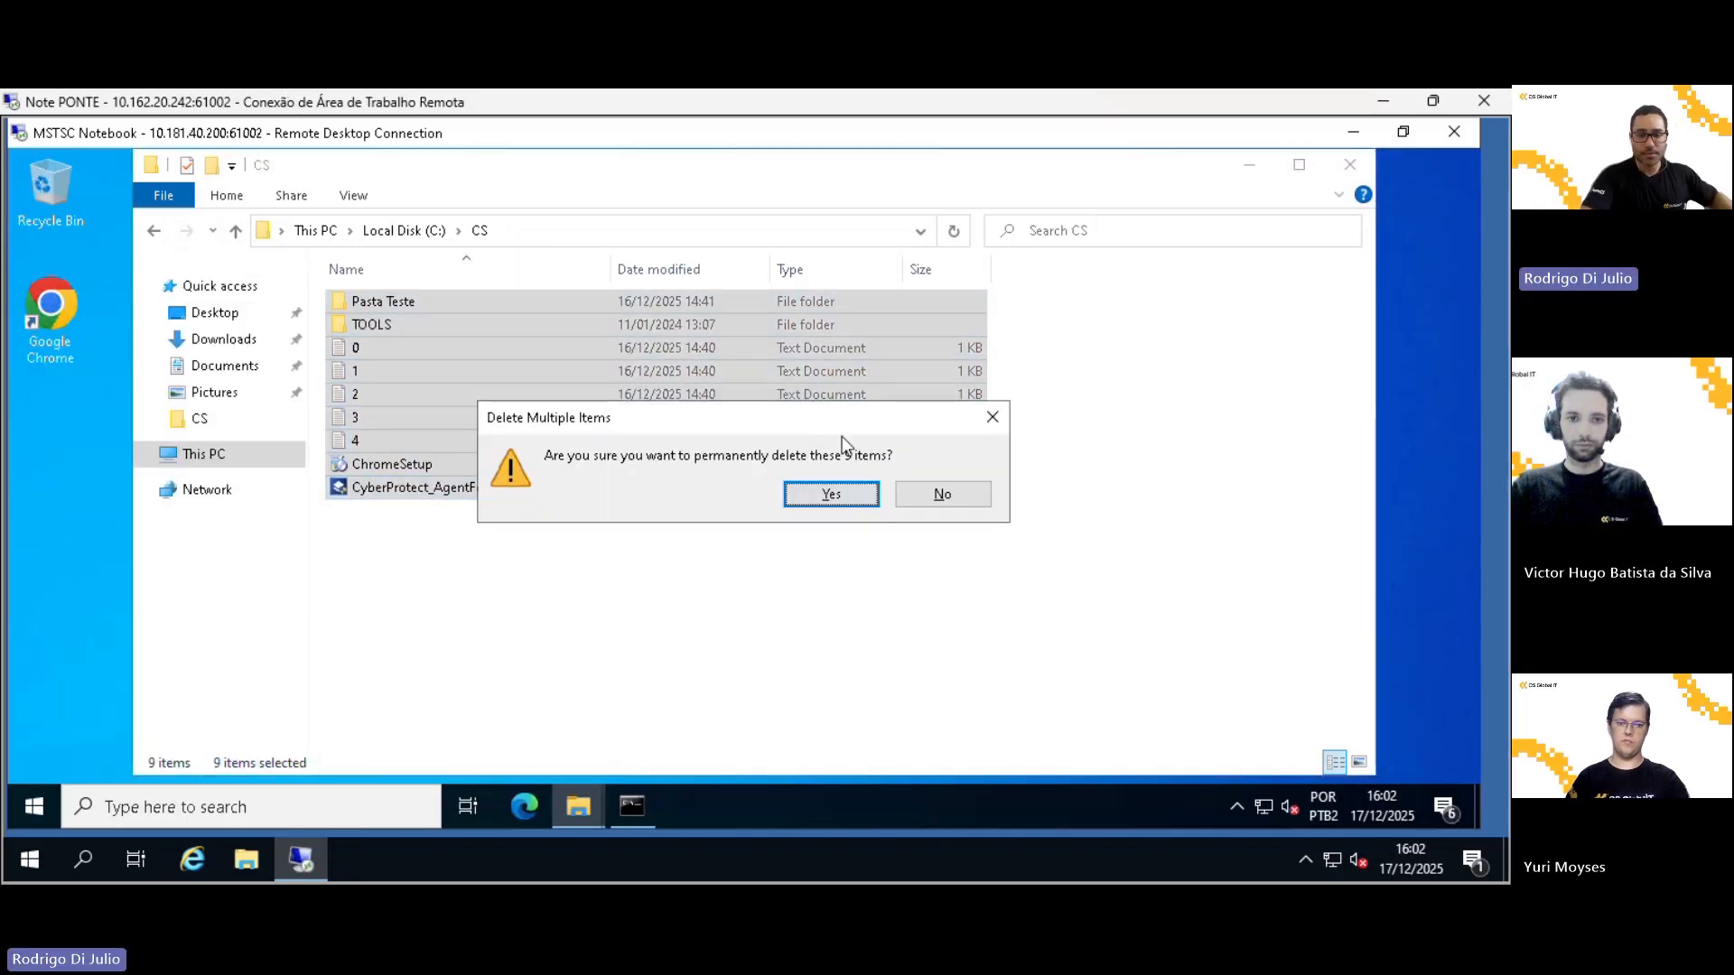
left_click(847, 495)
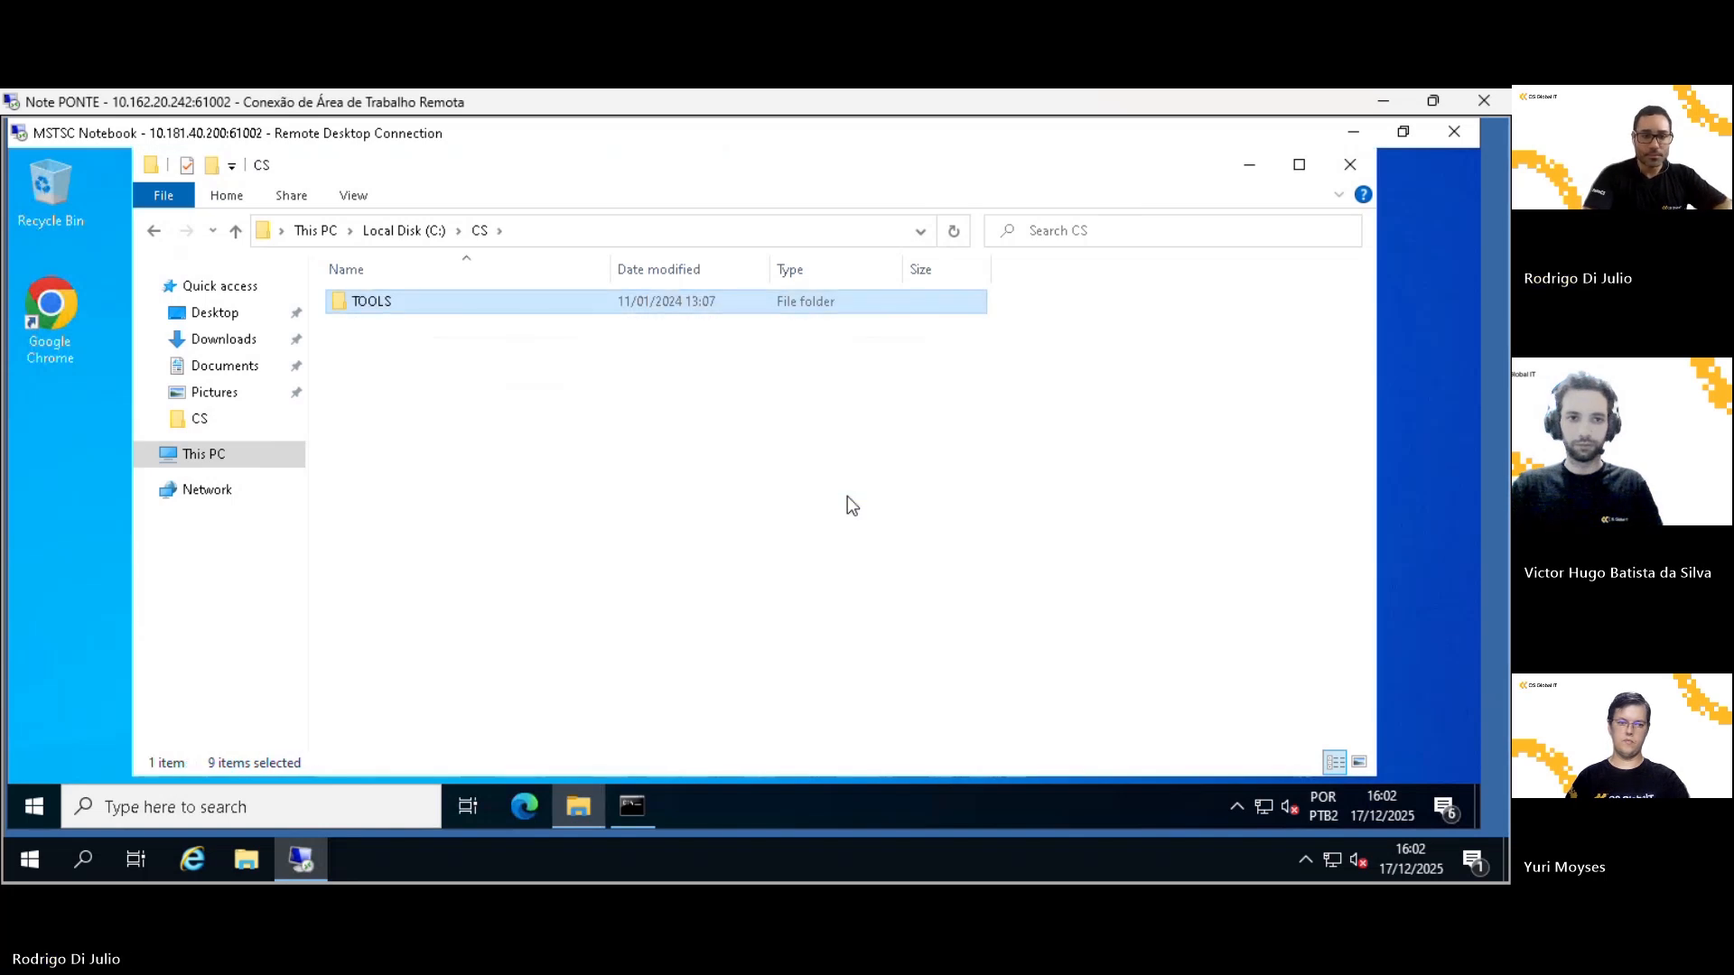
left_click(392, 368)
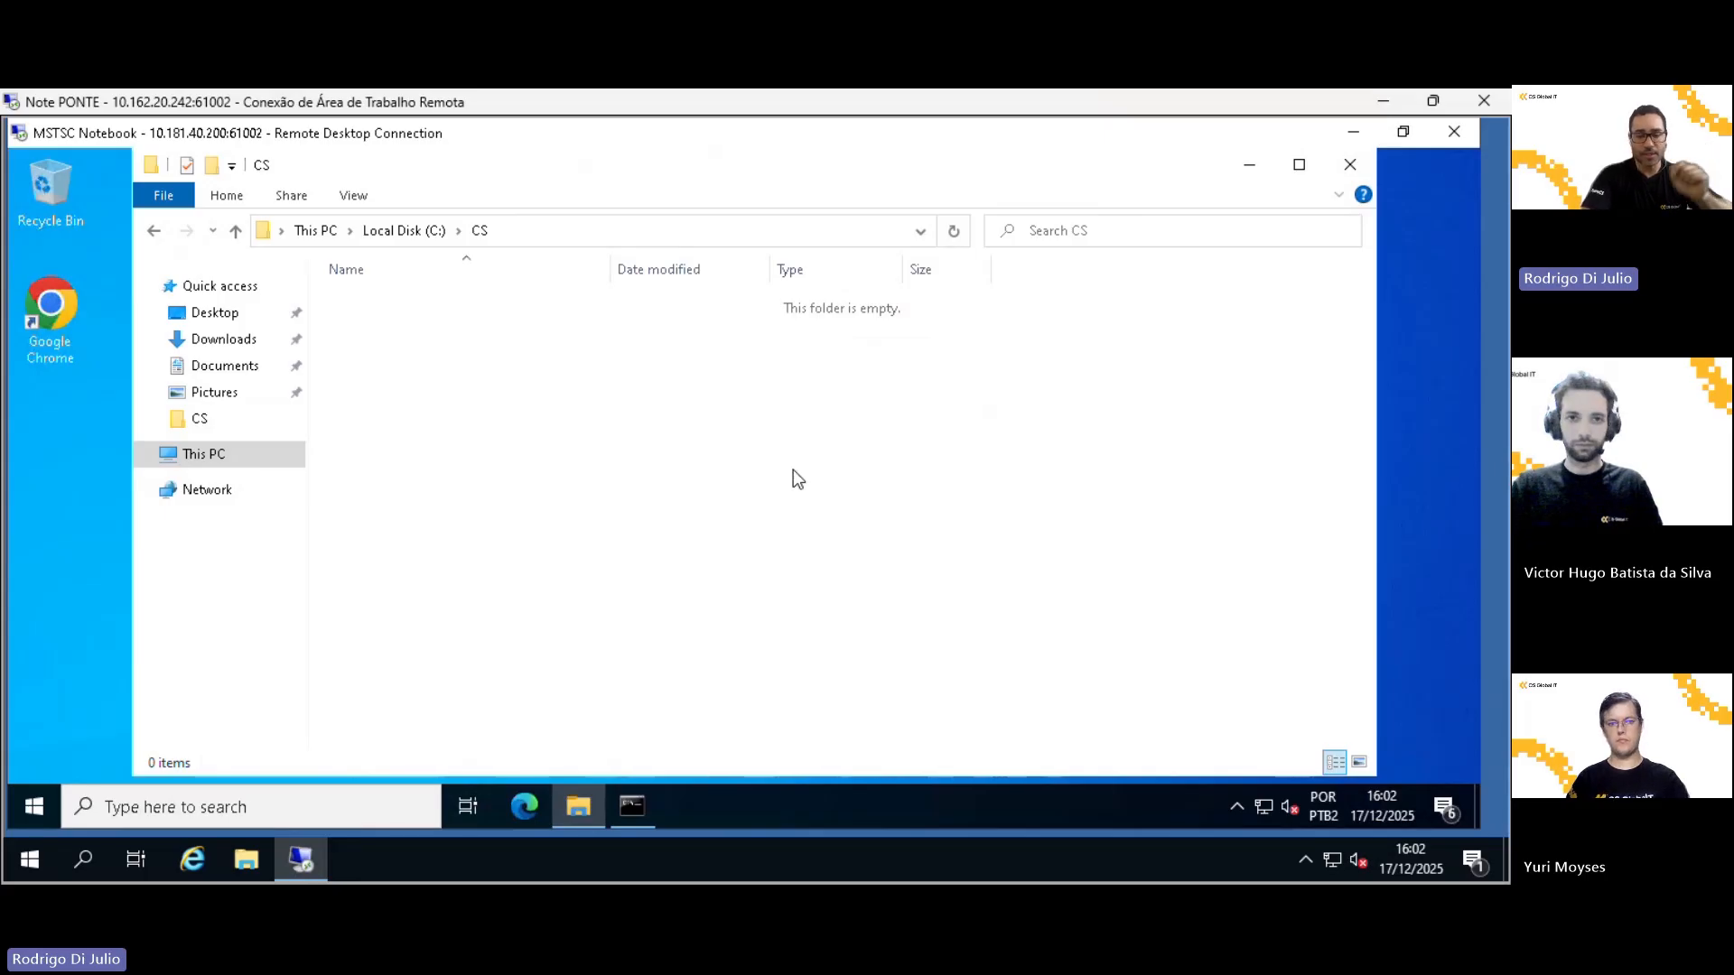
Switch to the Cyber Protect Console and open the 11:24 backup of CSC-ACR-01 for recovery of files and folders
key("alt+Tab")
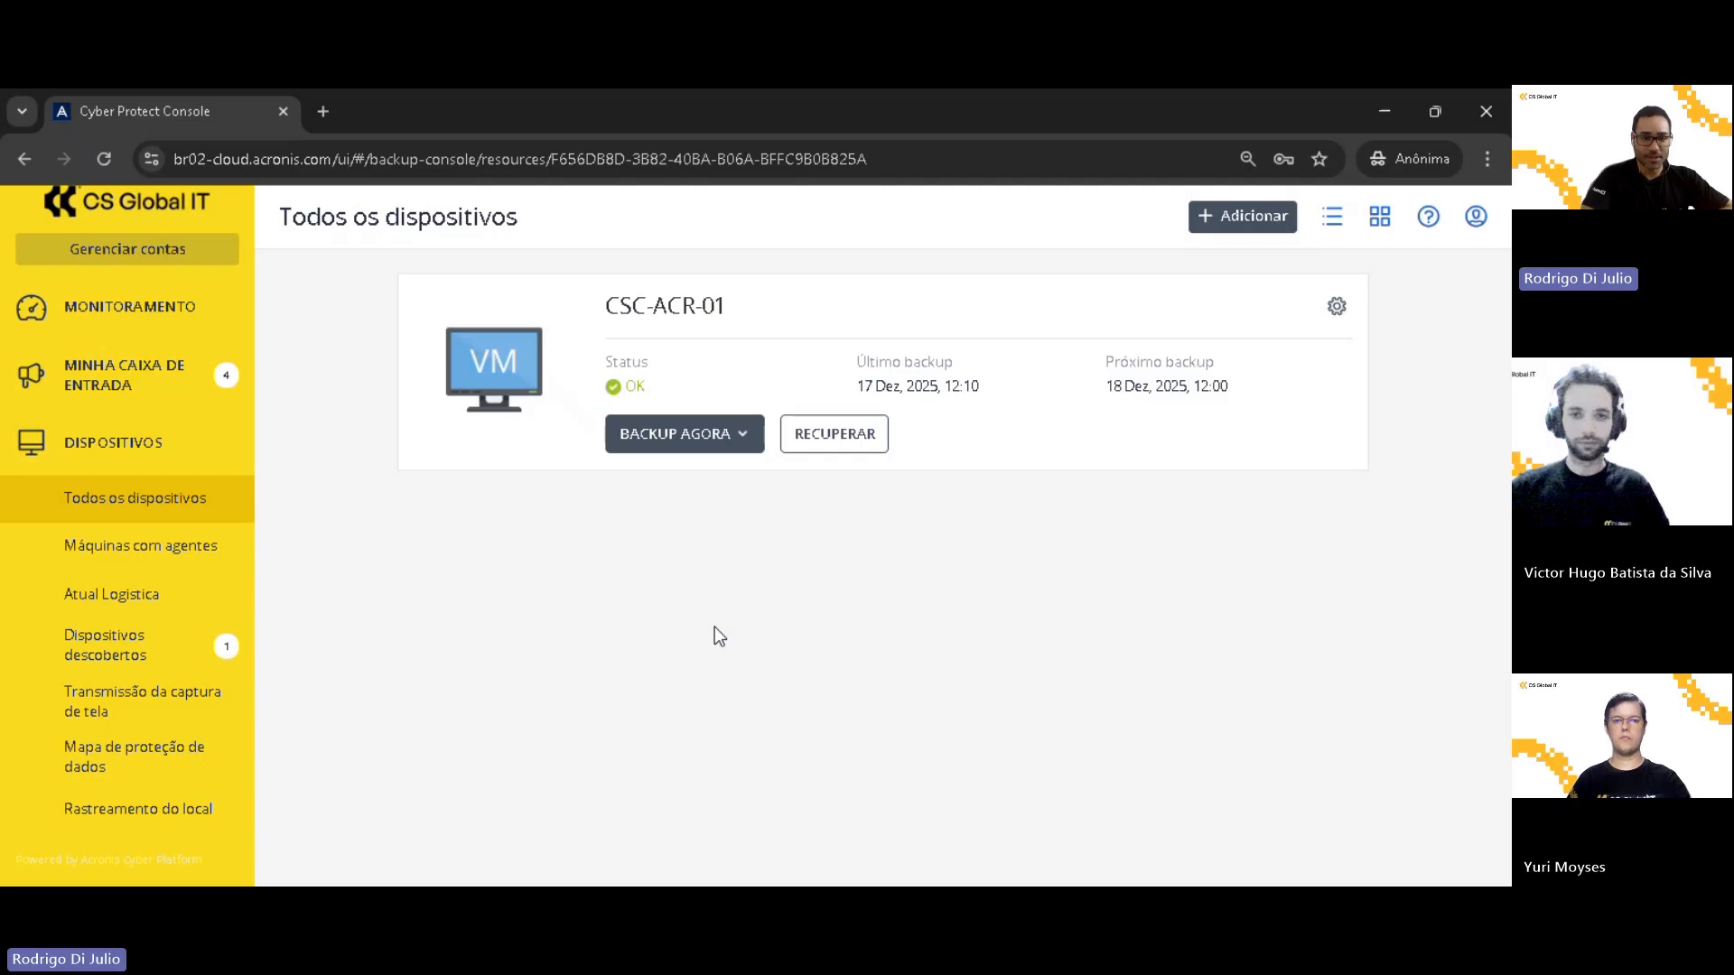
left_click(825, 443)
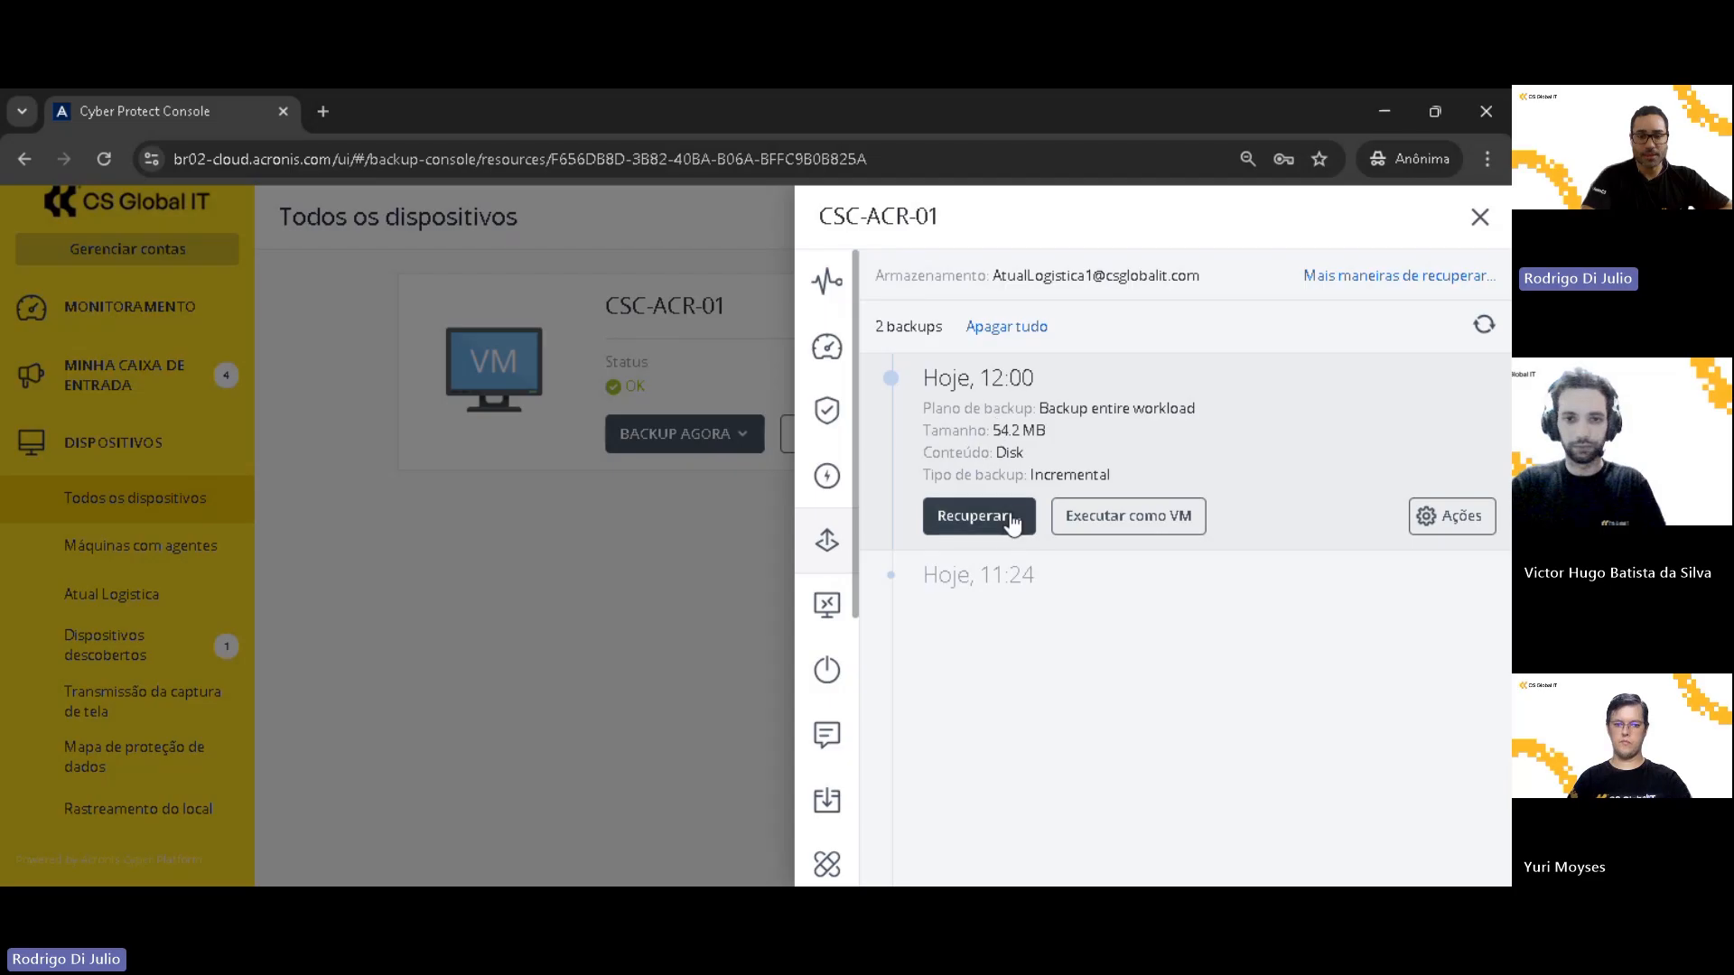
left_click(975, 578)
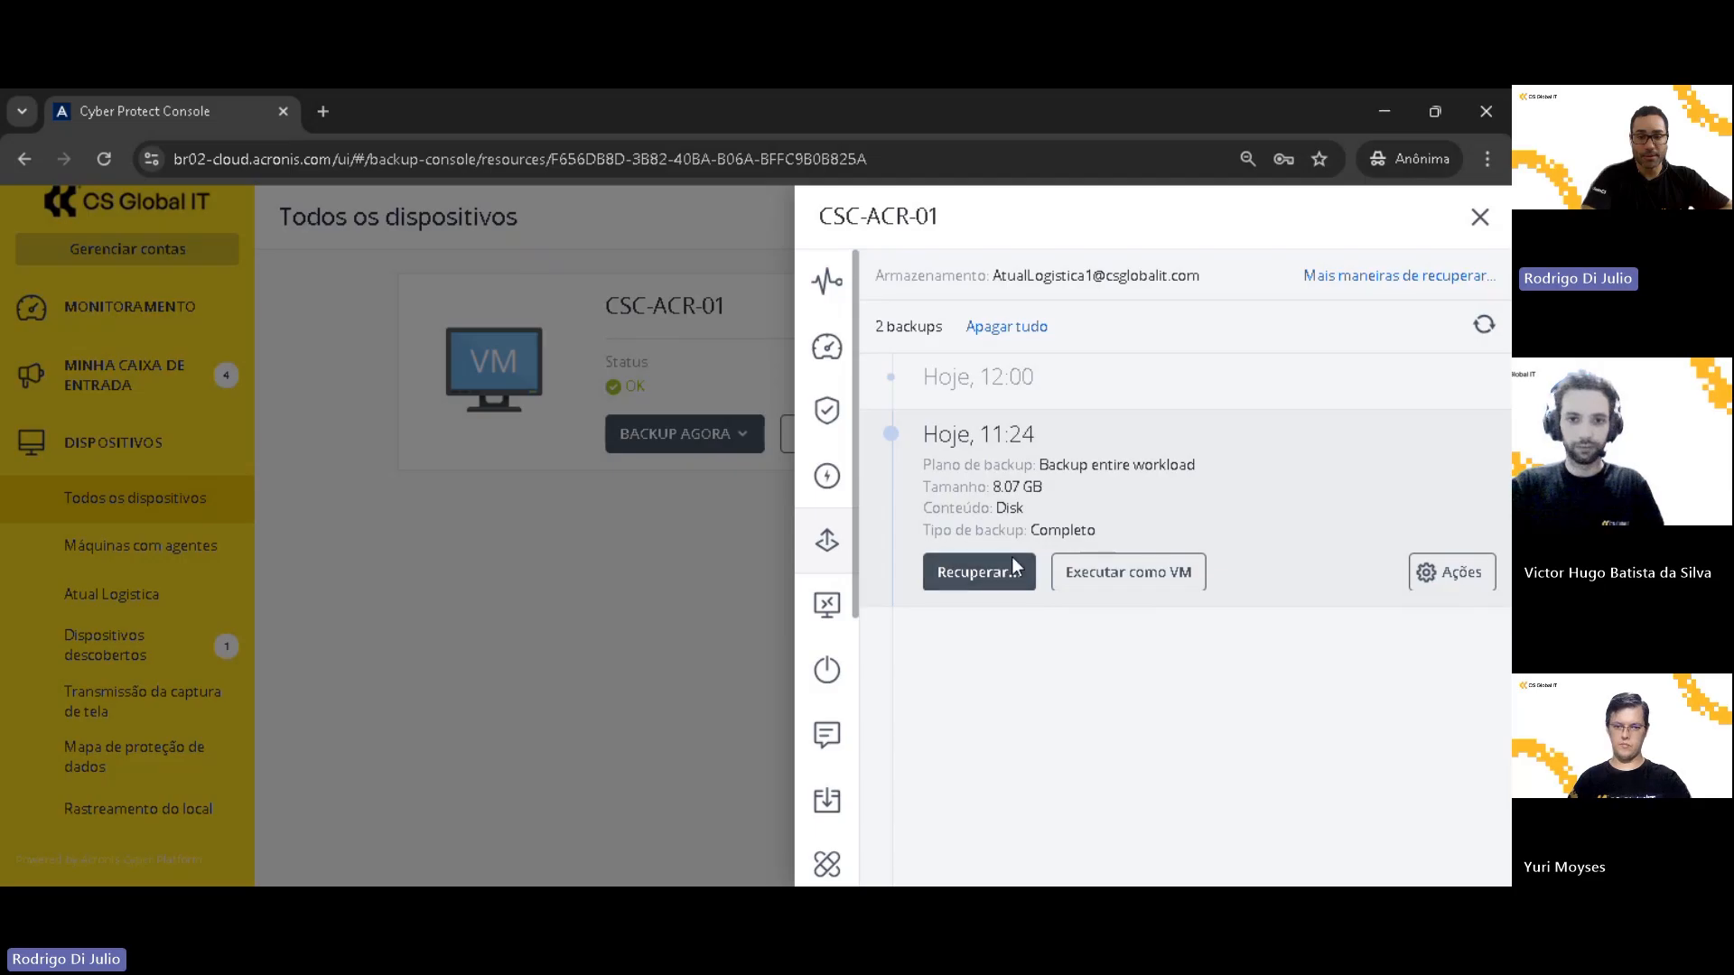
left_click(1002, 579)
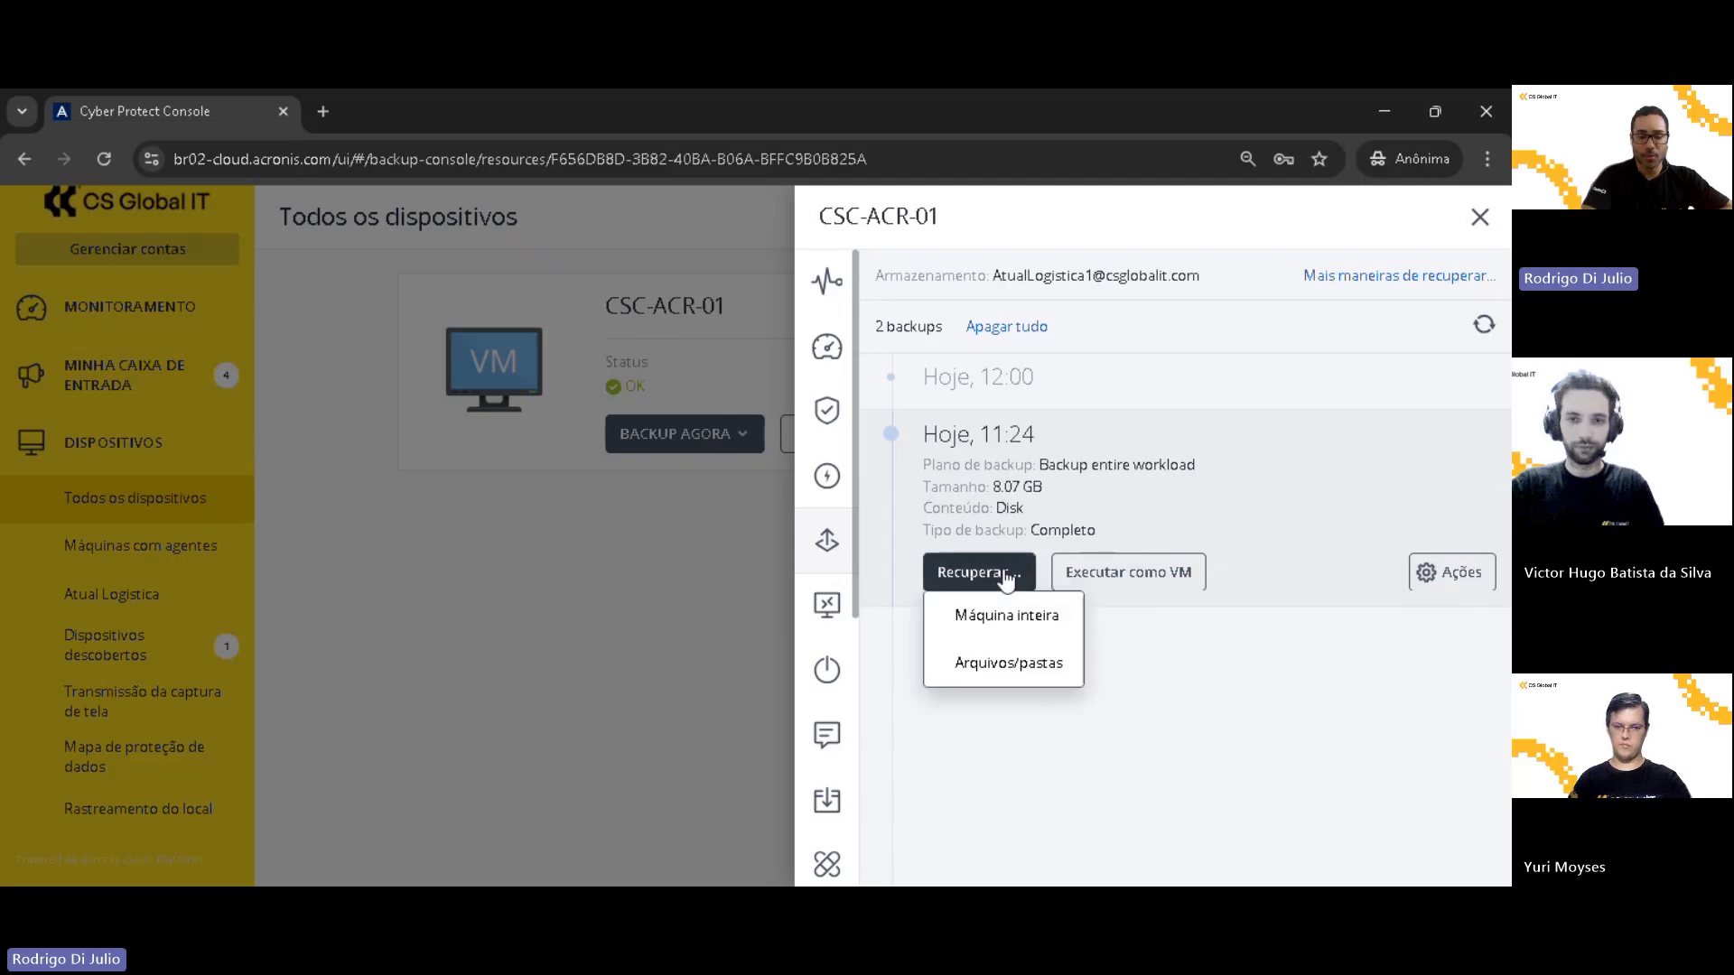
left_click(1023, 668)
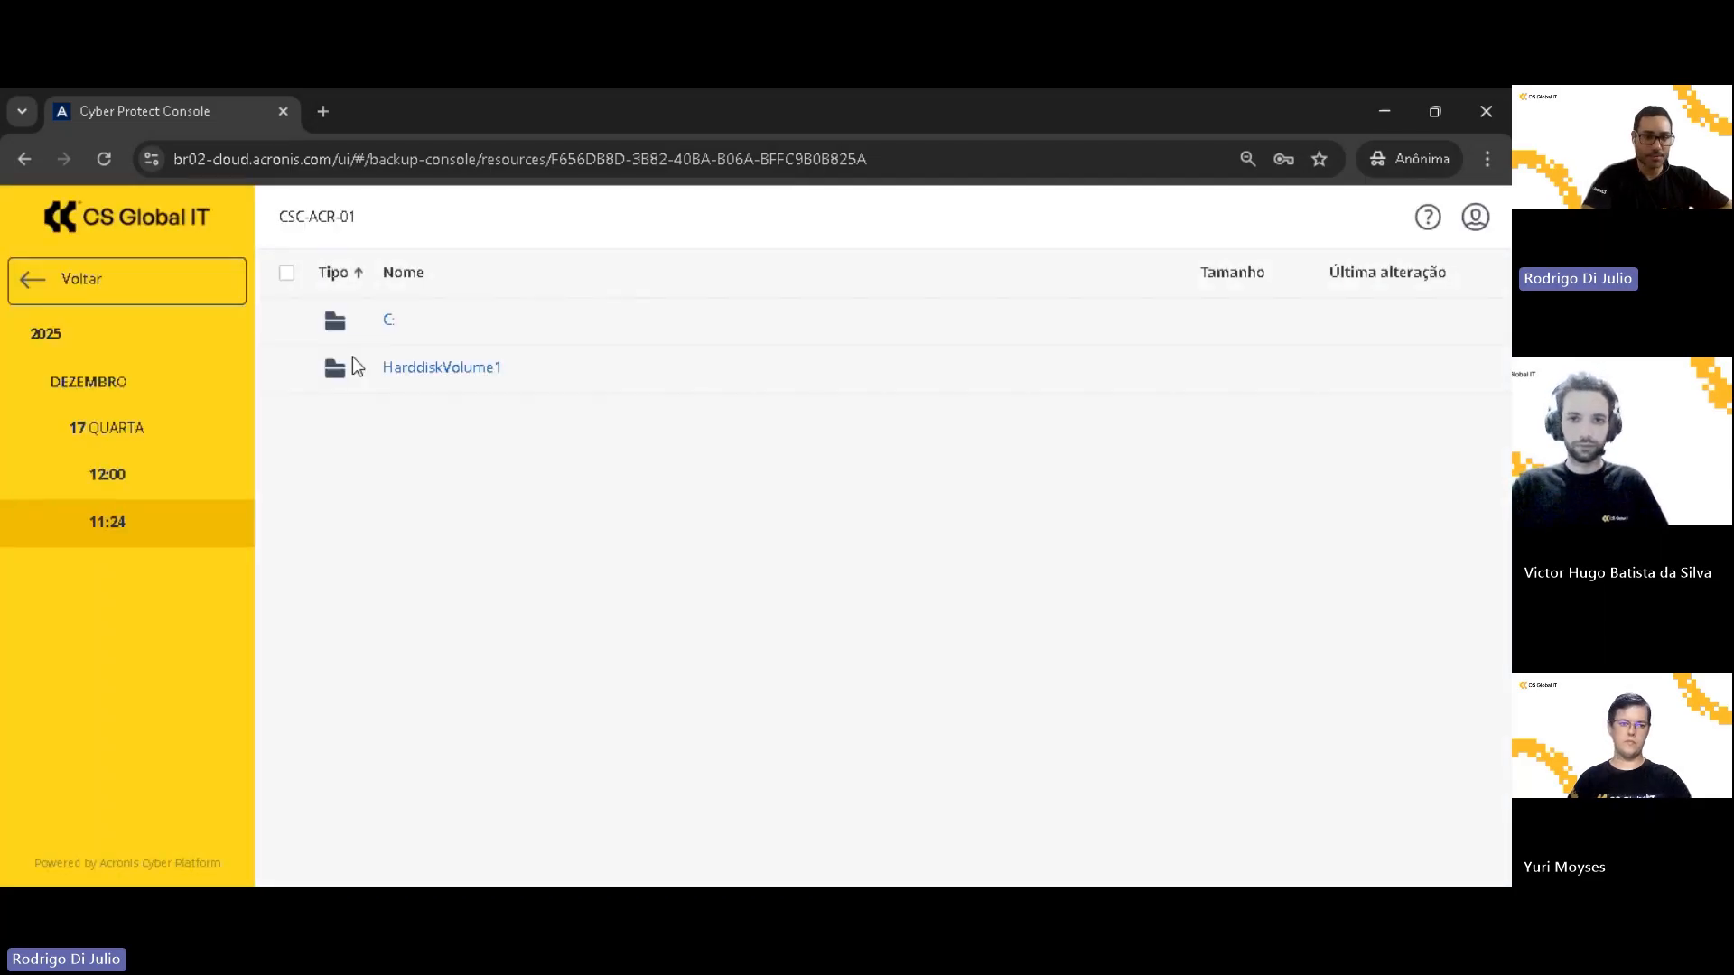
Browse the backup to the CS folder on drive C: and select all of its items
left_click(337, 322)
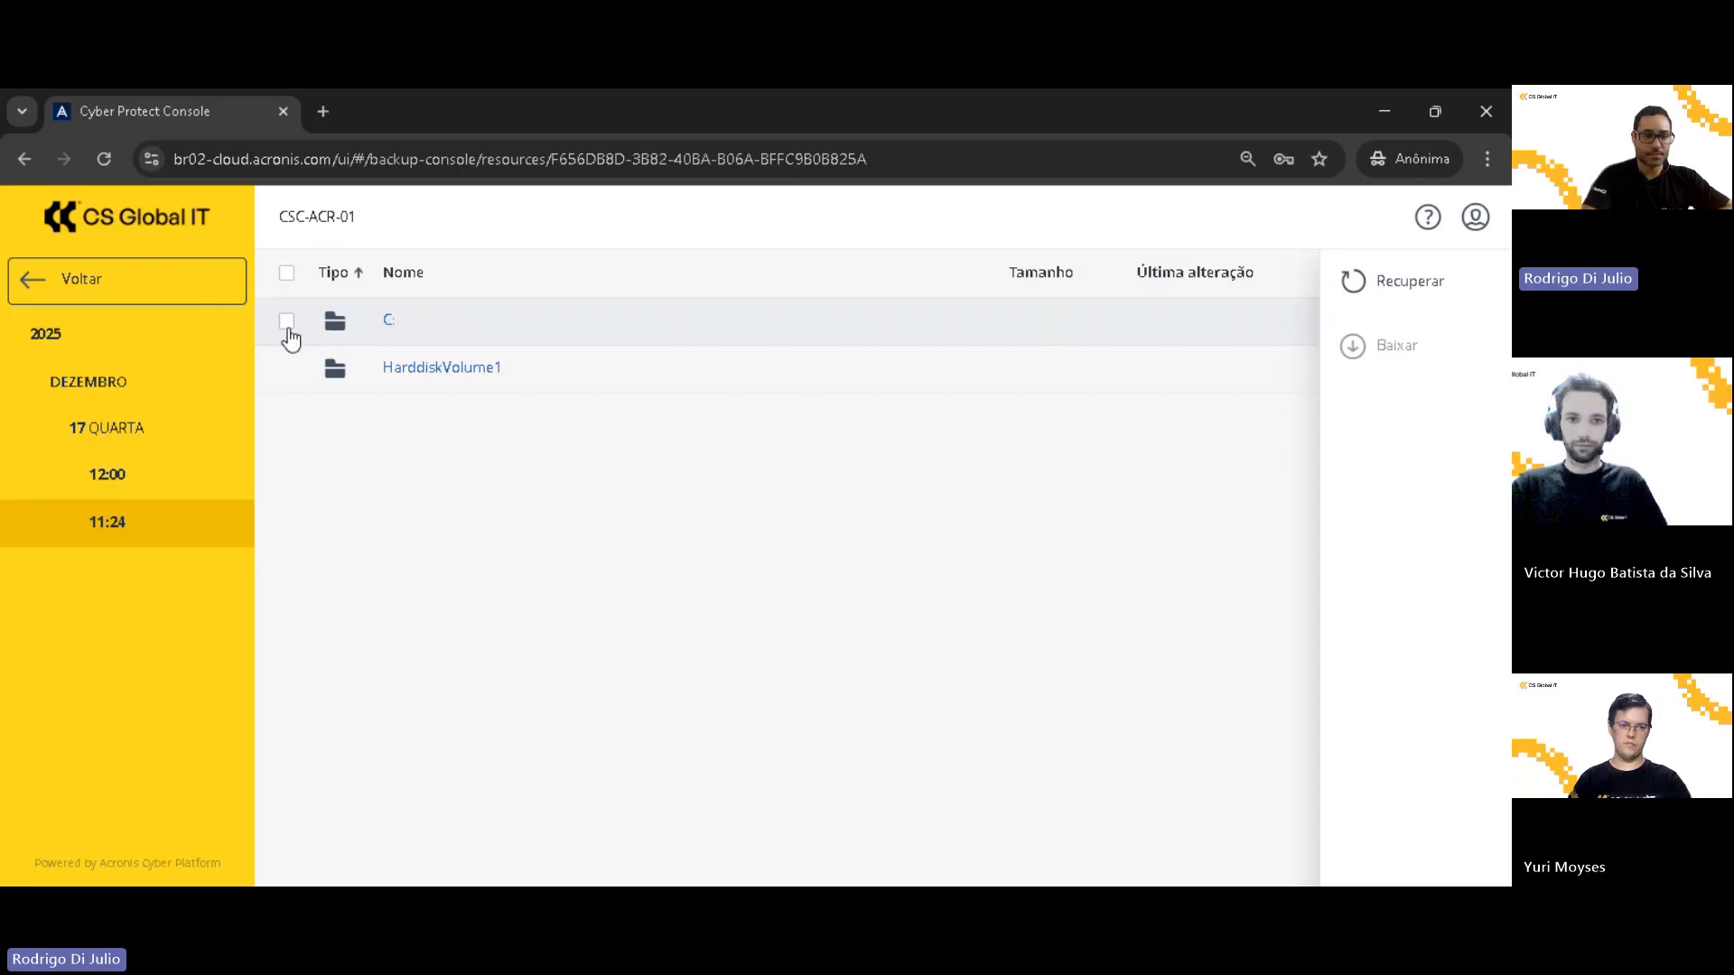
left_click(397, 322)
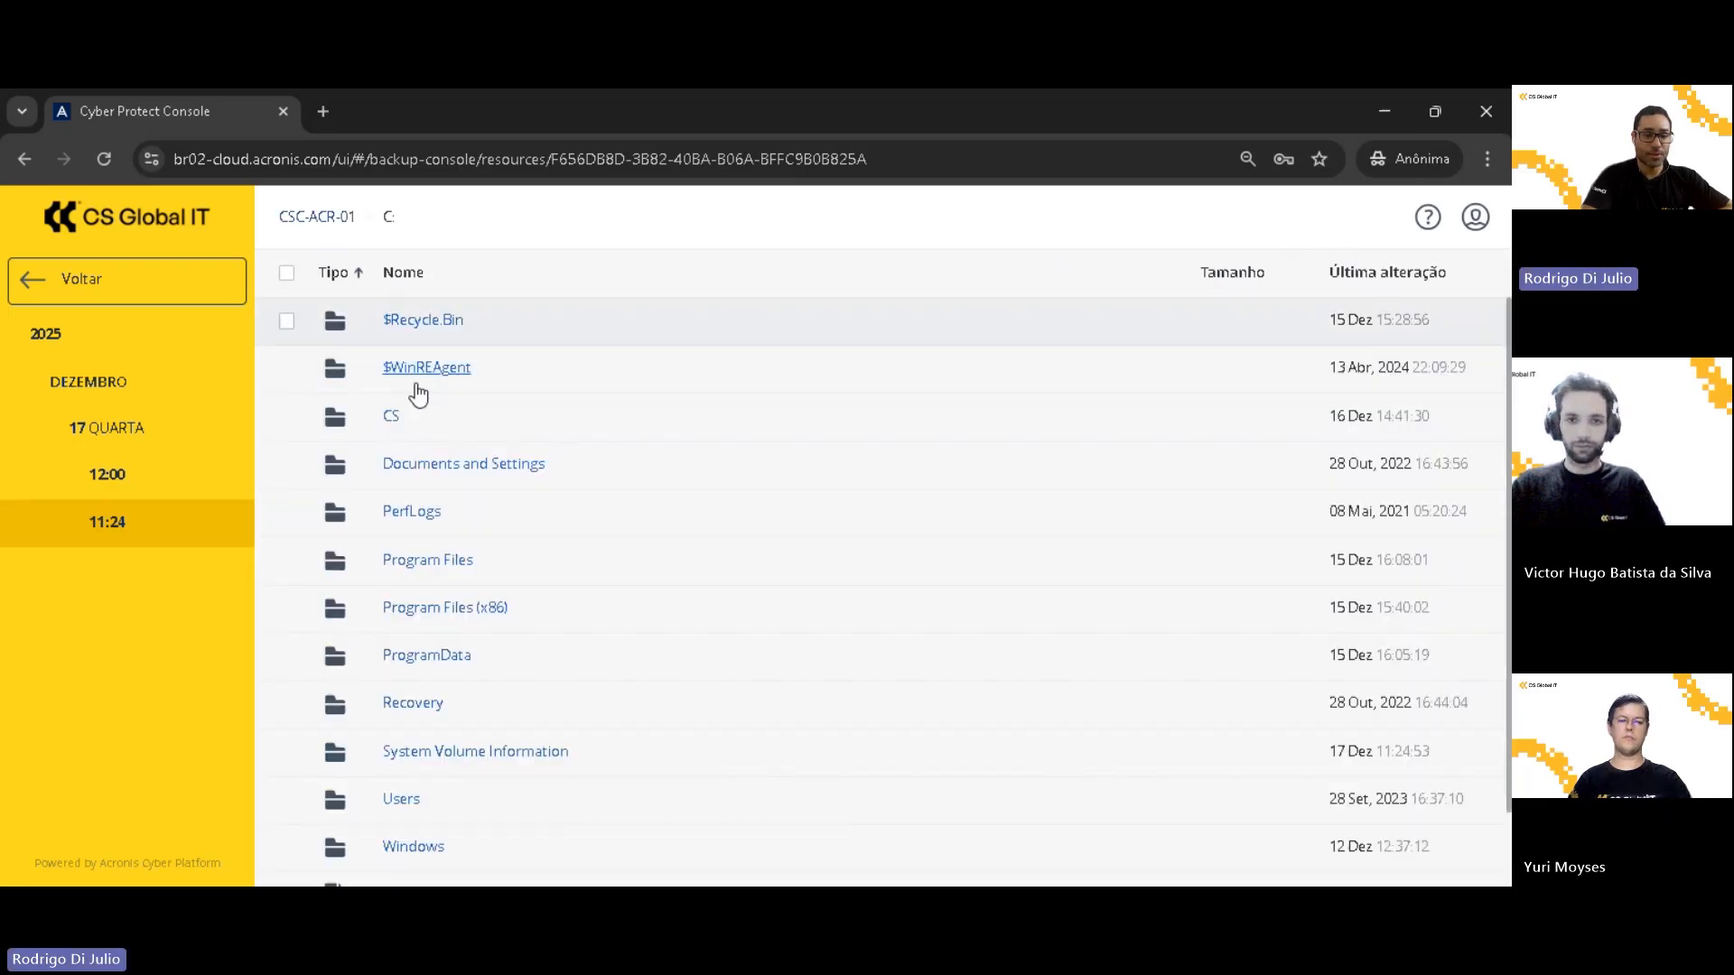
left_click(394, 414)
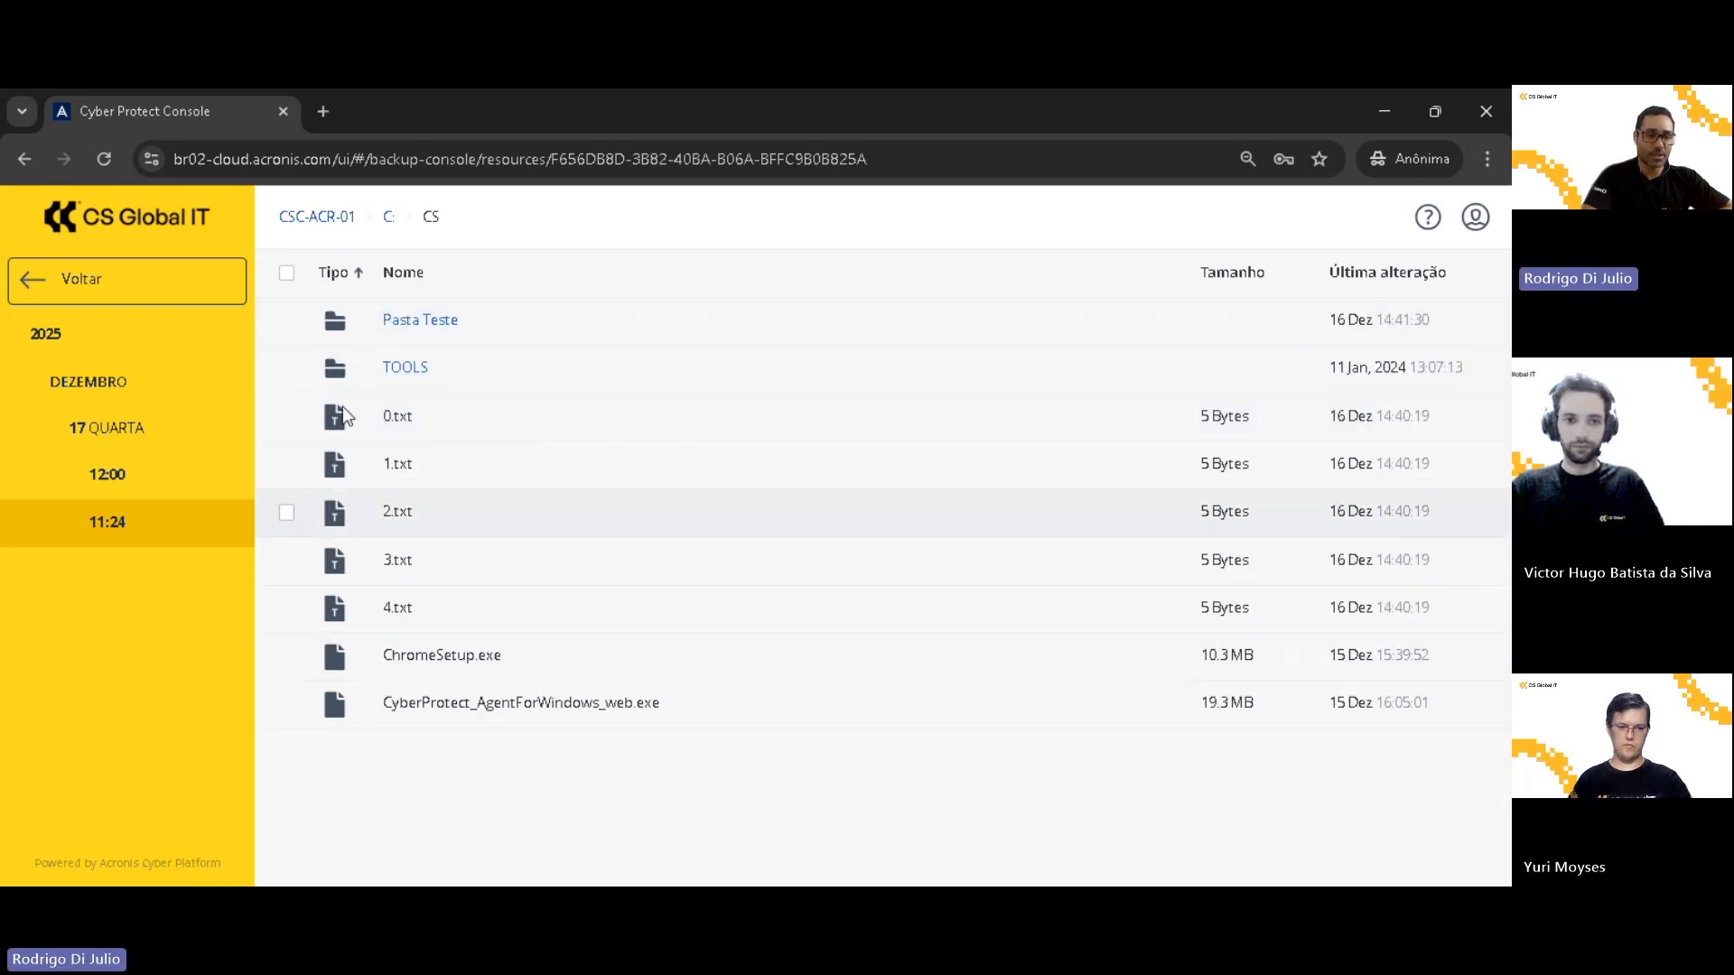
left_click(287, 275)
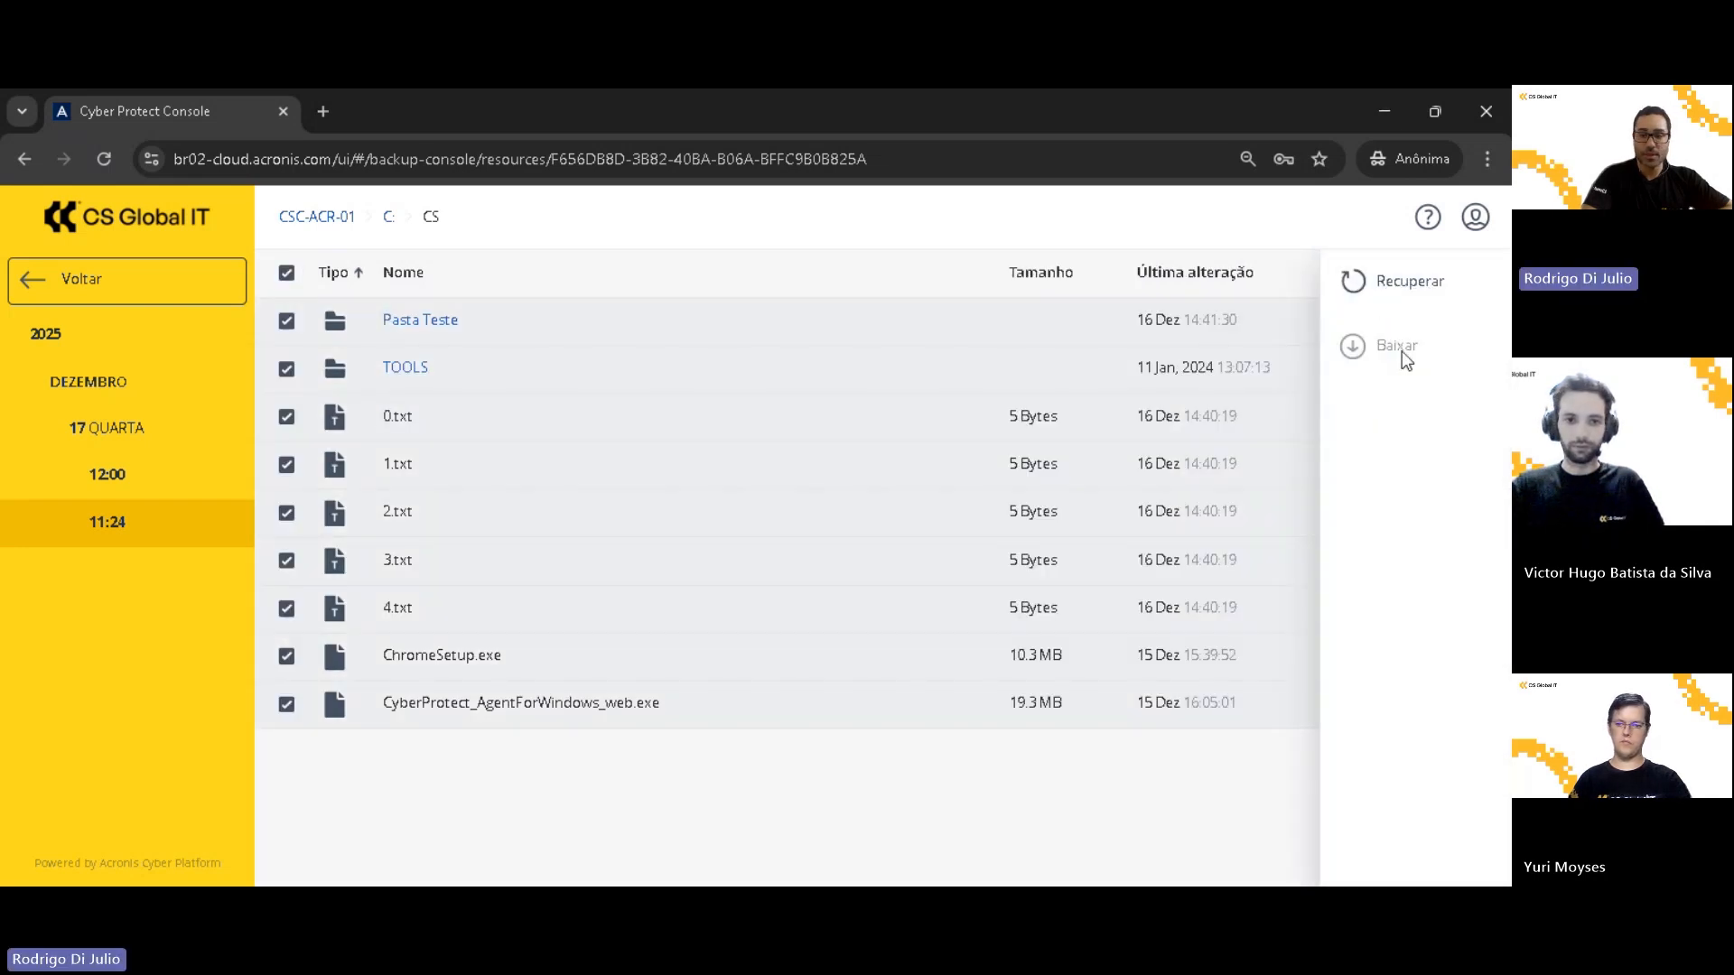
Begin recovering the selected items and set the destination to the custom local folder C:\Users\
left_click(1406, 287)
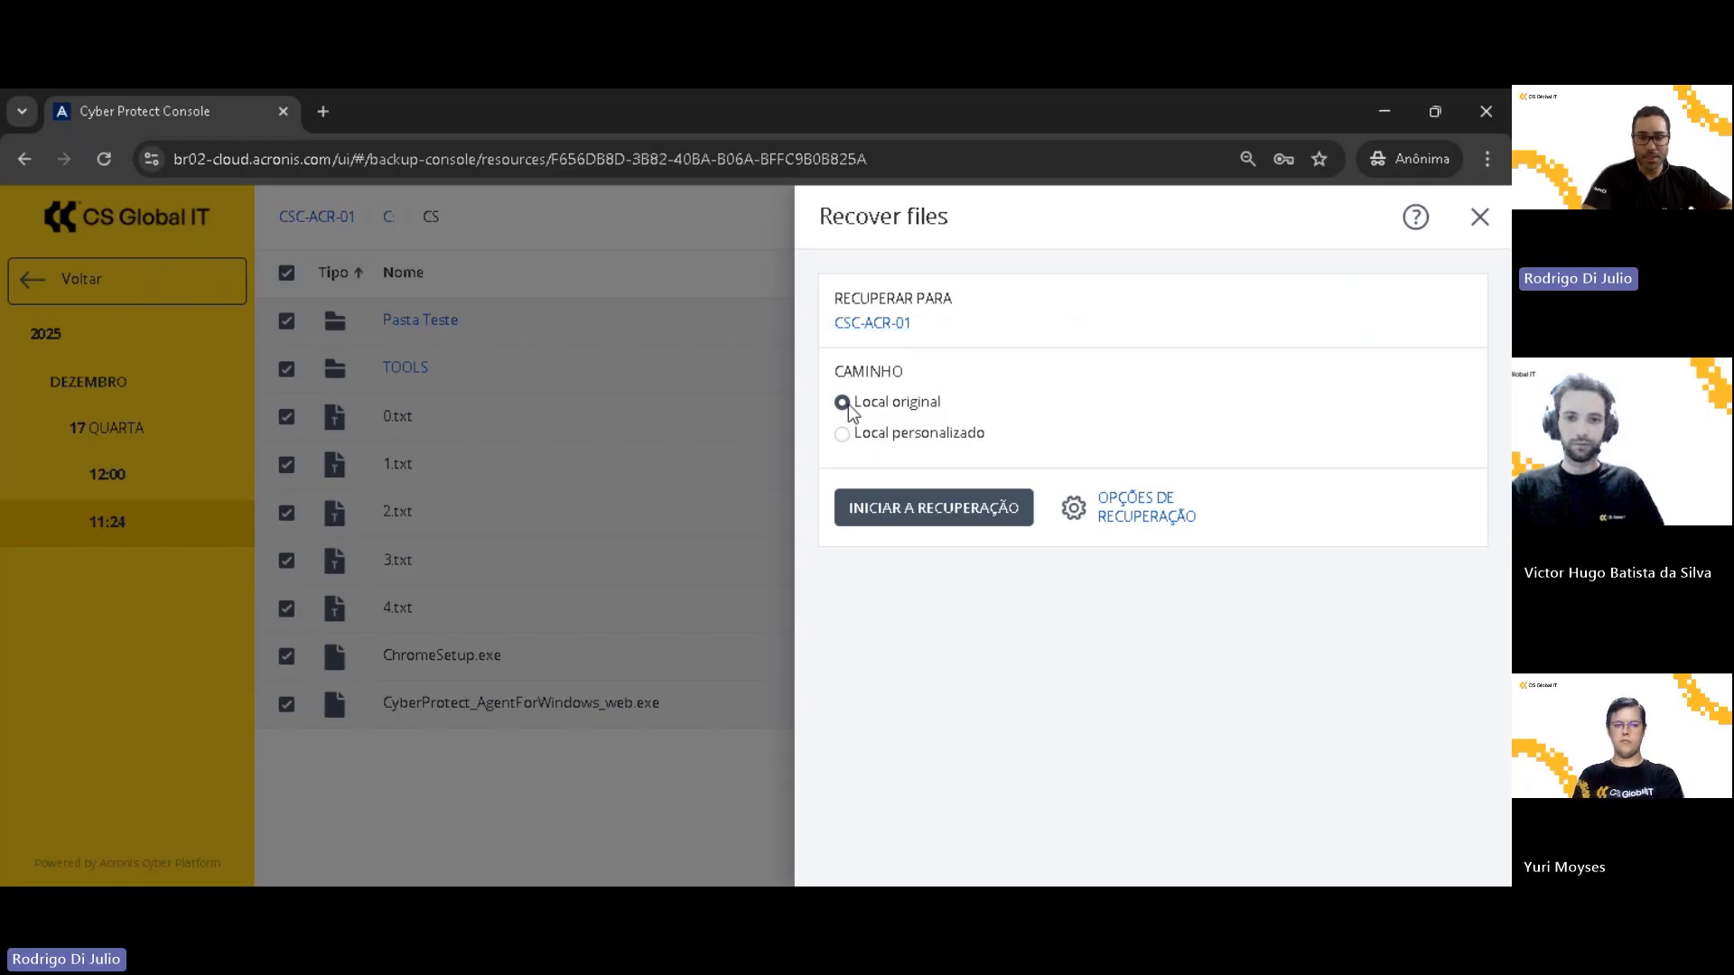
left_click(846, 435)
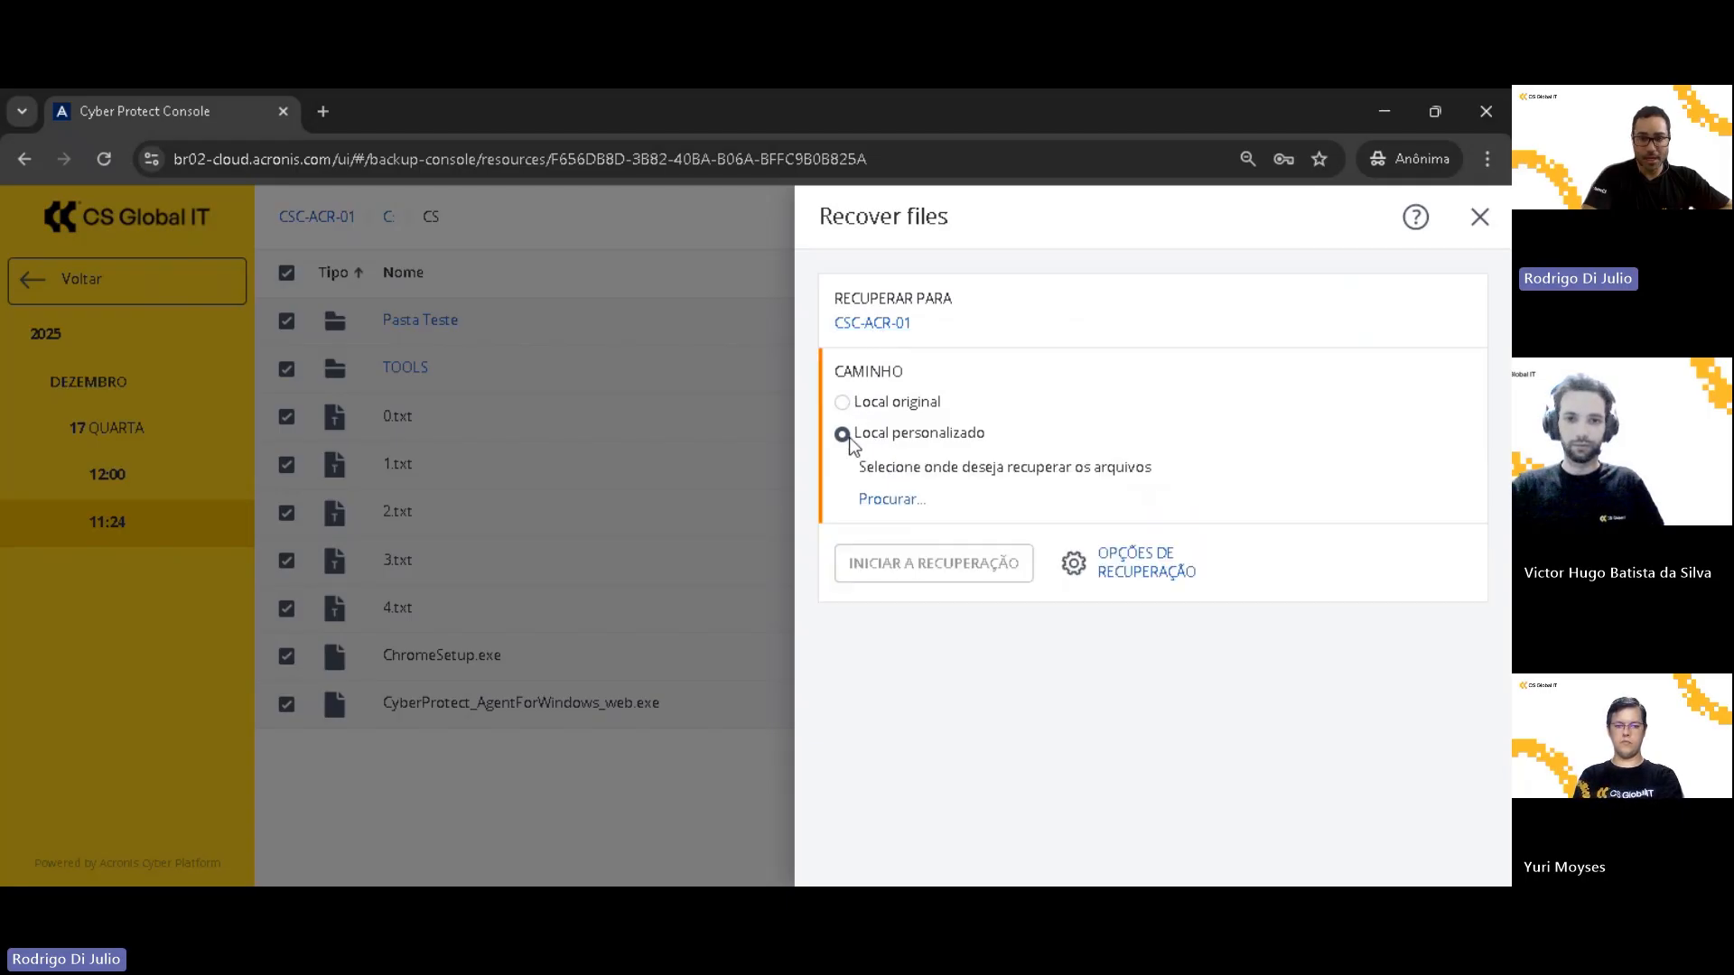
left_click(887, 500)
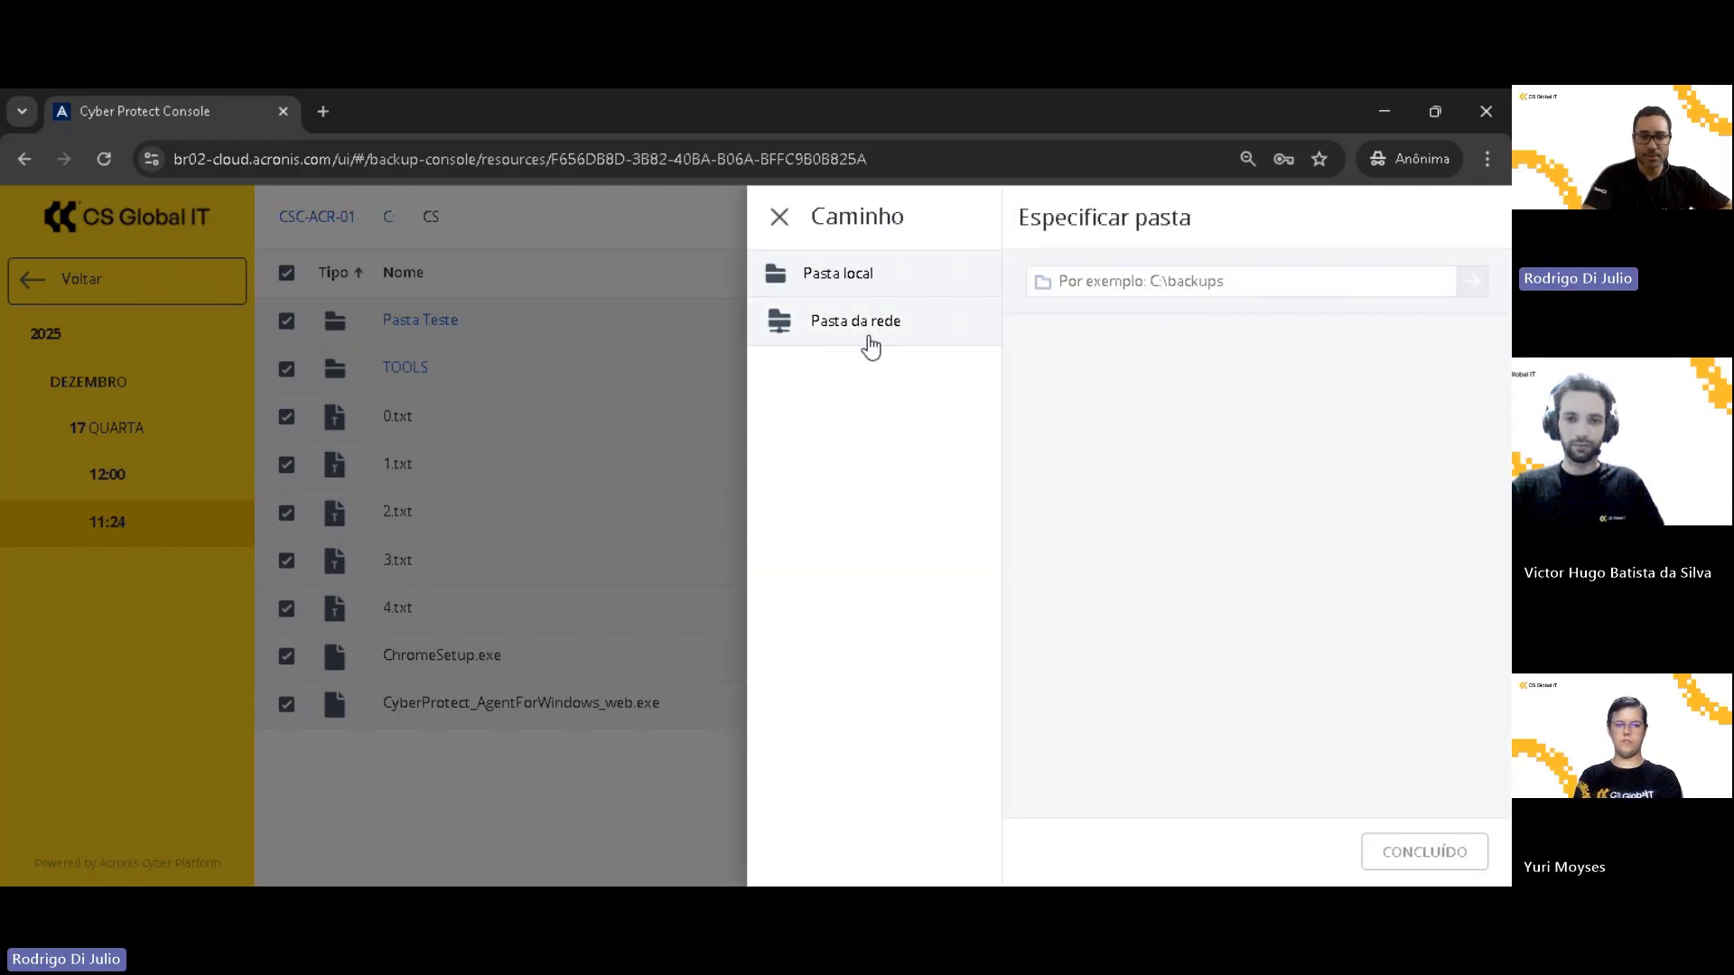
left_click(1069, 344)
left_click(1033, 340)
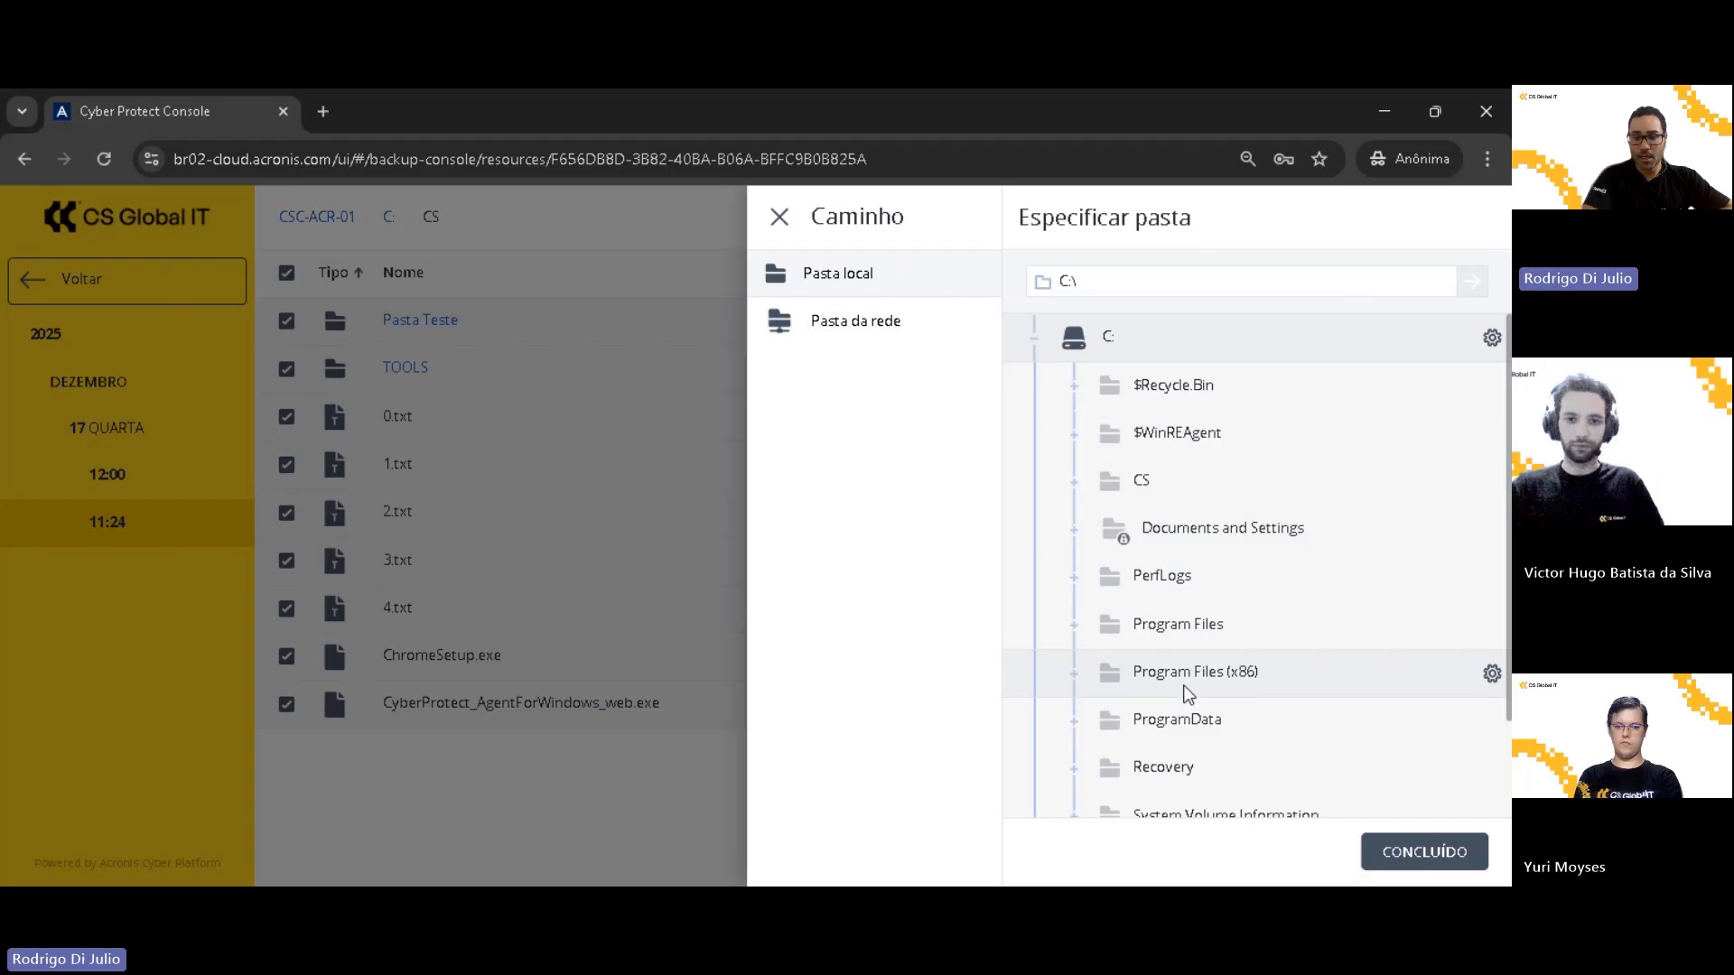
scroll(1176, 779, "down", 2)
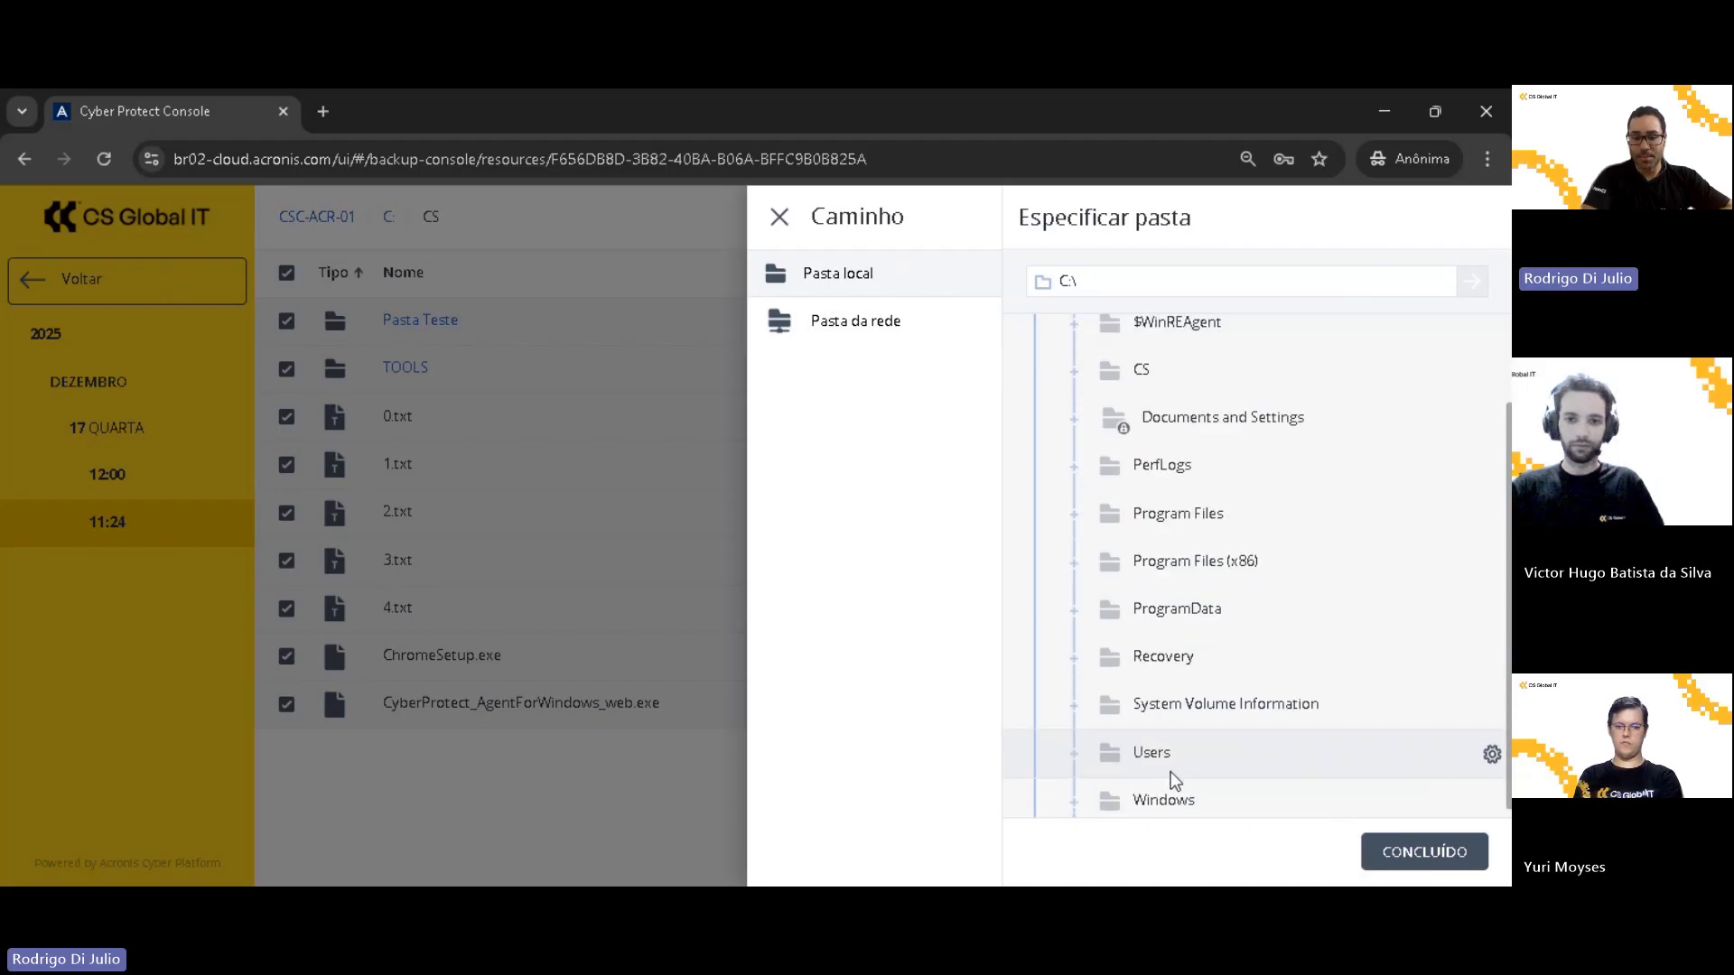
left_click(1152, 766)
left_click(1391, 844)
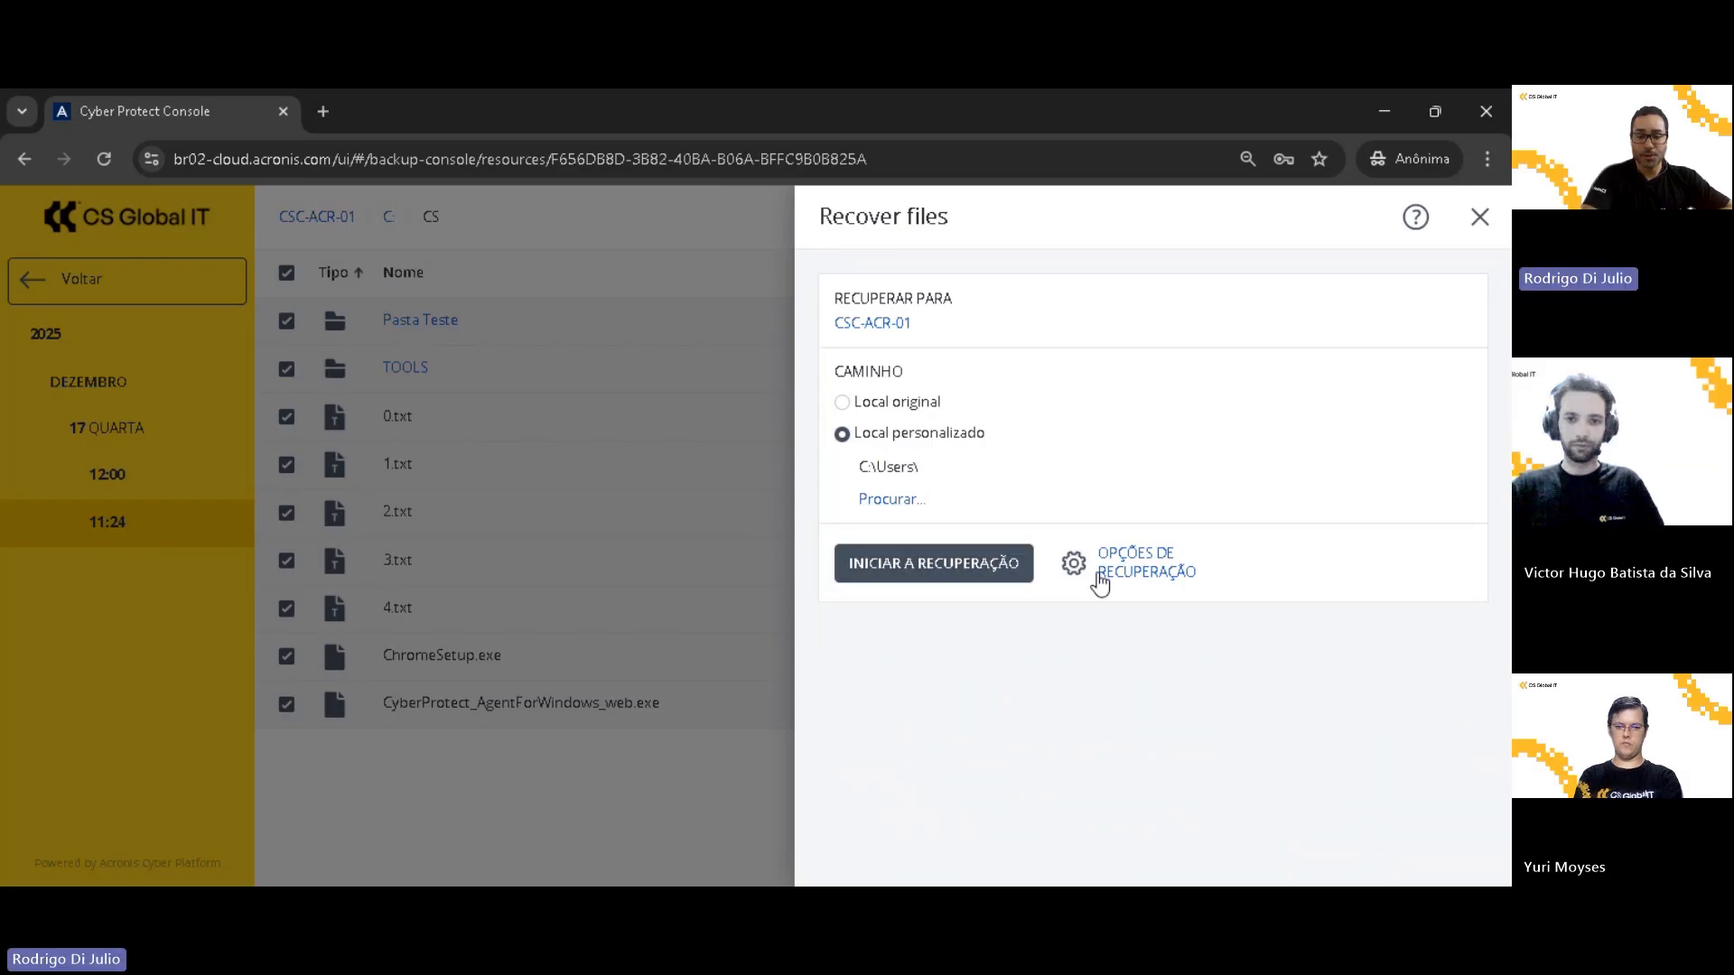
Set the recovery performance priority to Alta, and review the error handling and backup validation options
left_click(1132, 567)
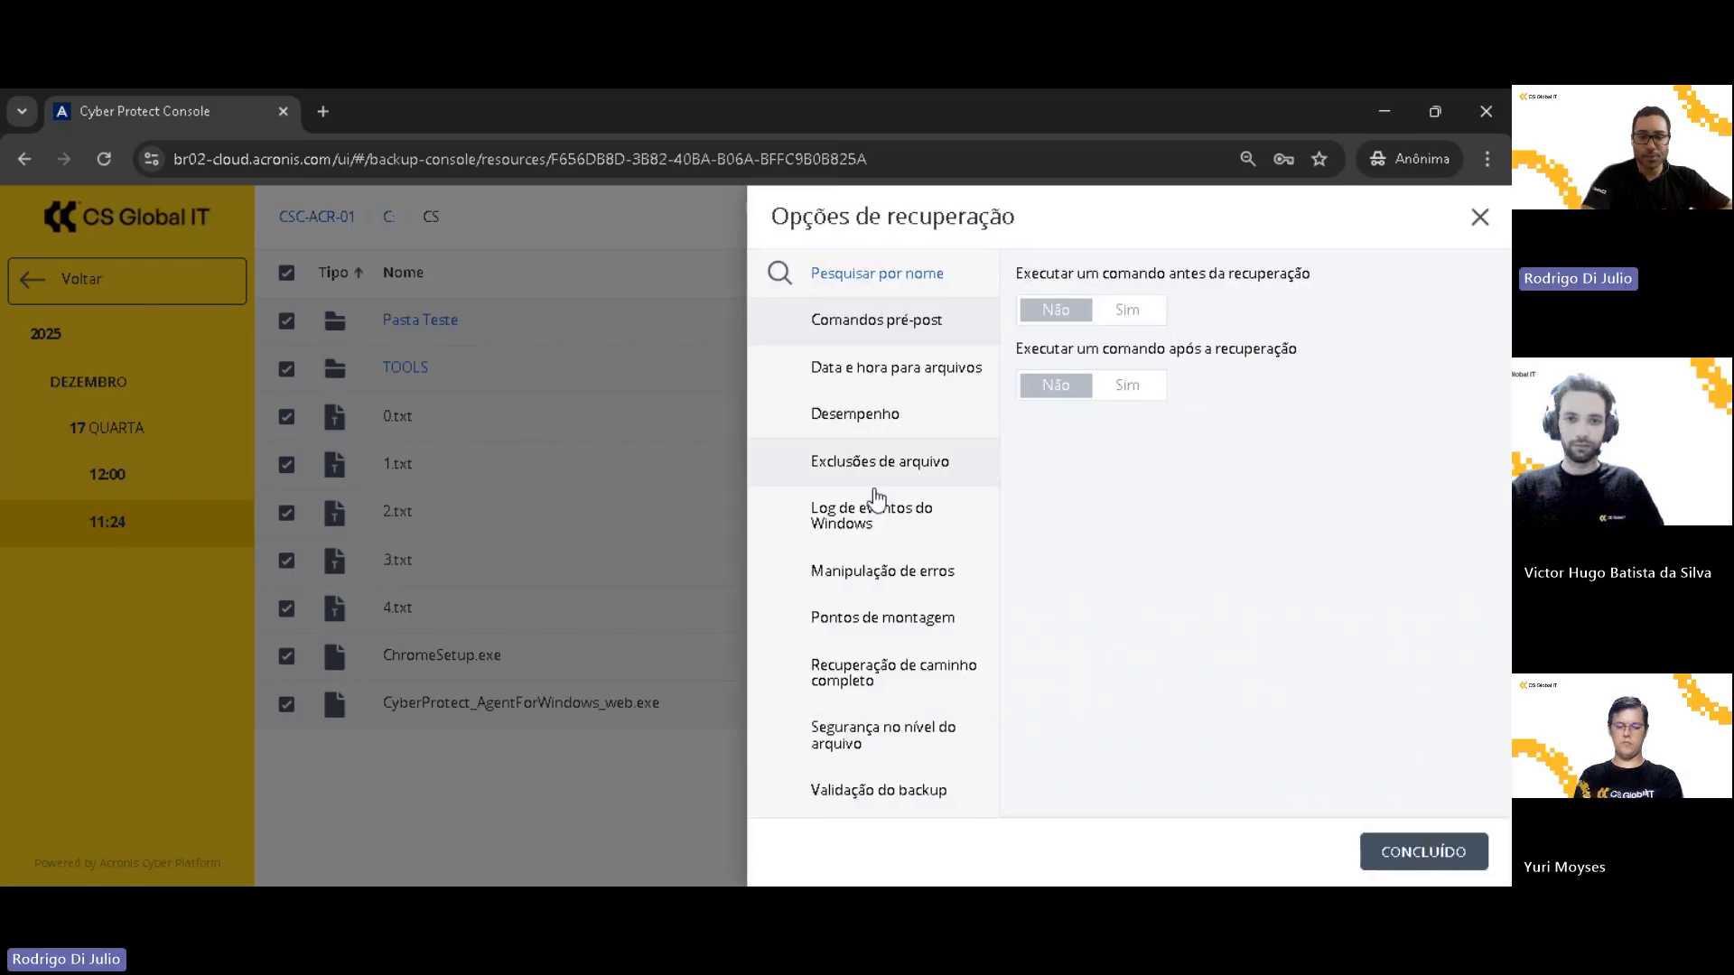
left_click(888, 426)
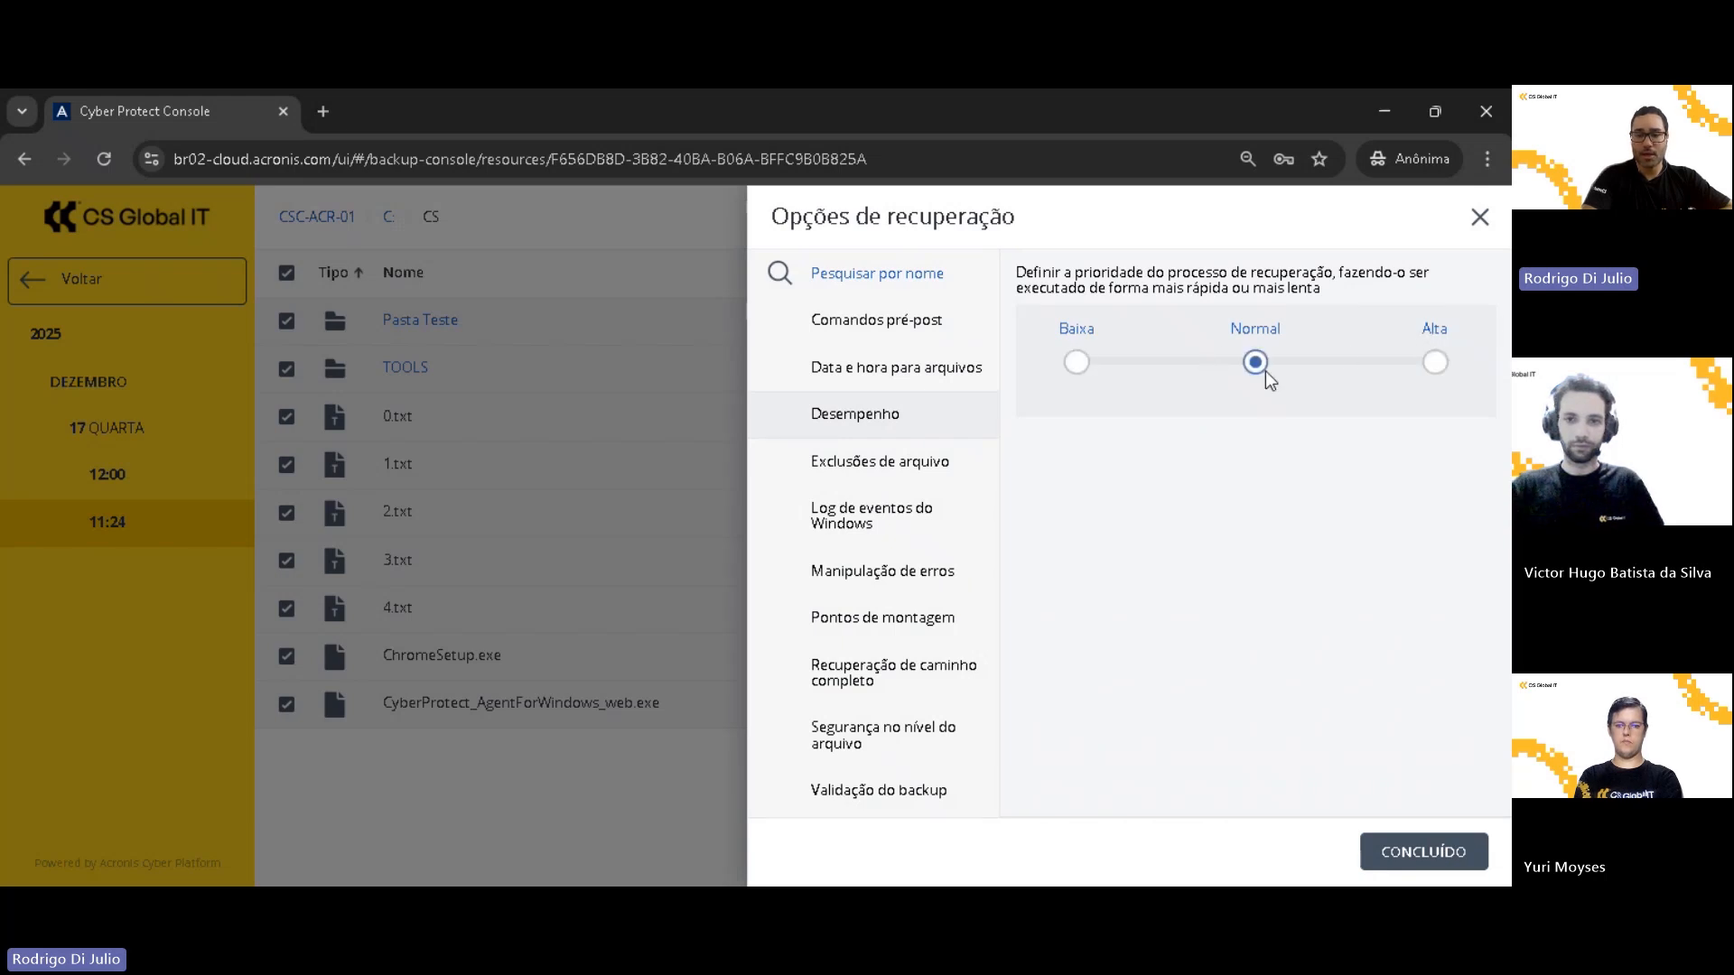
left_click(1434, 362)
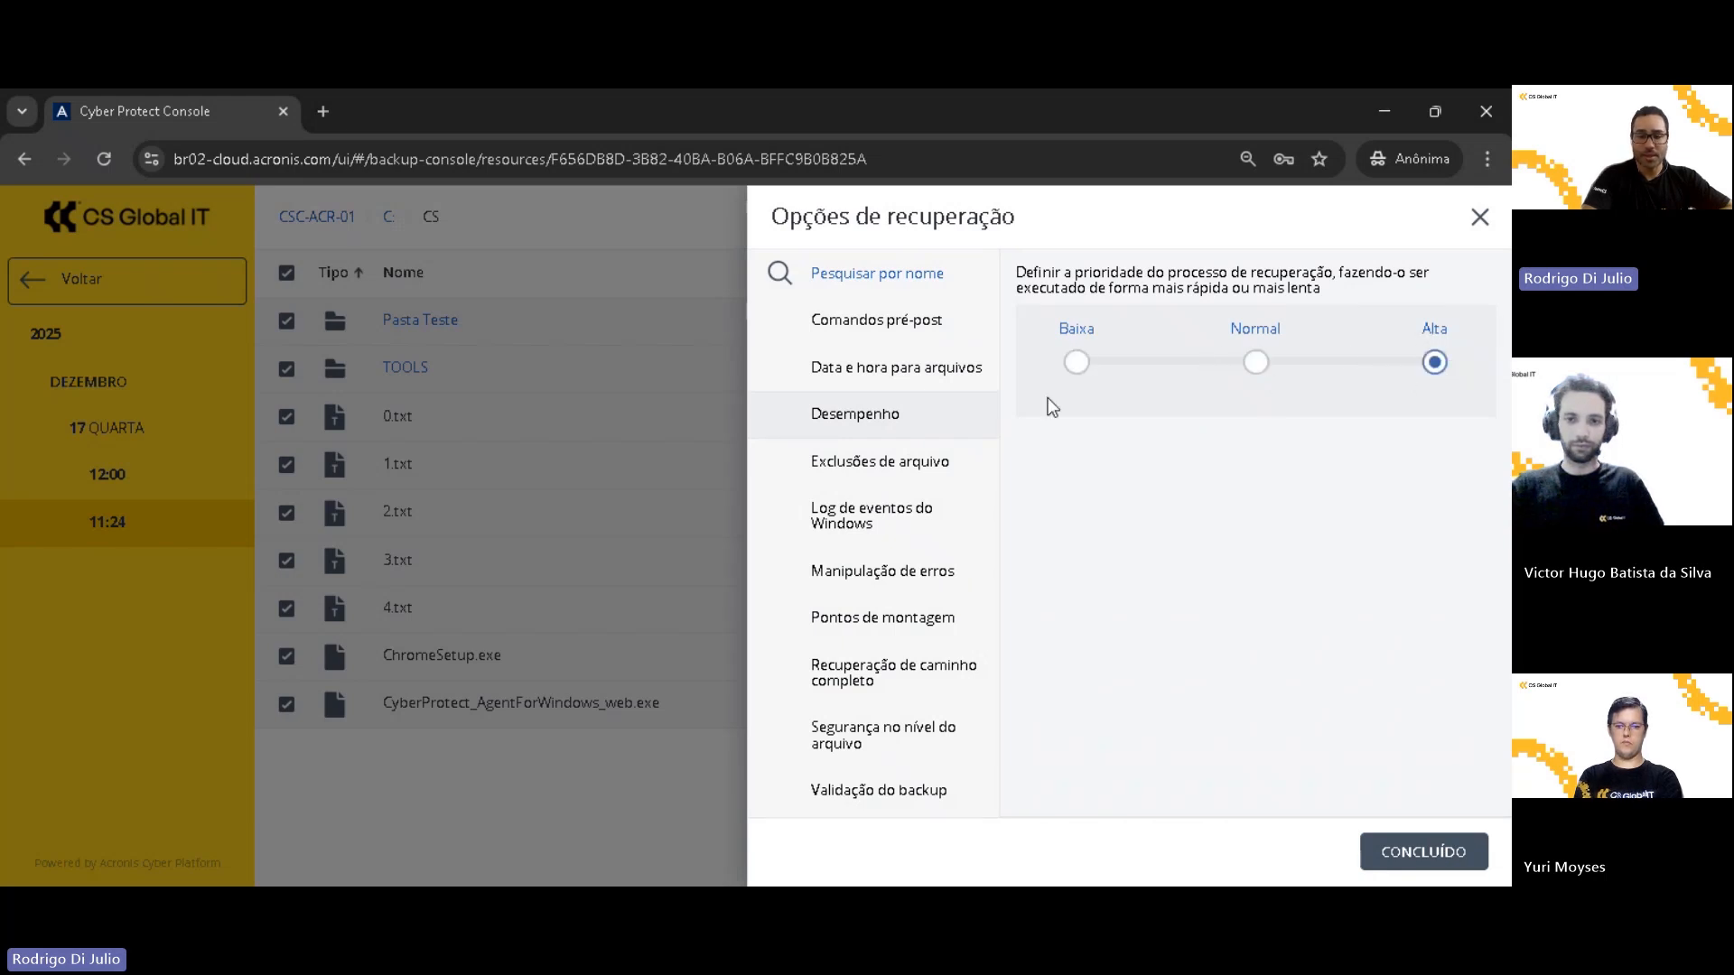
left_click(881, 571)
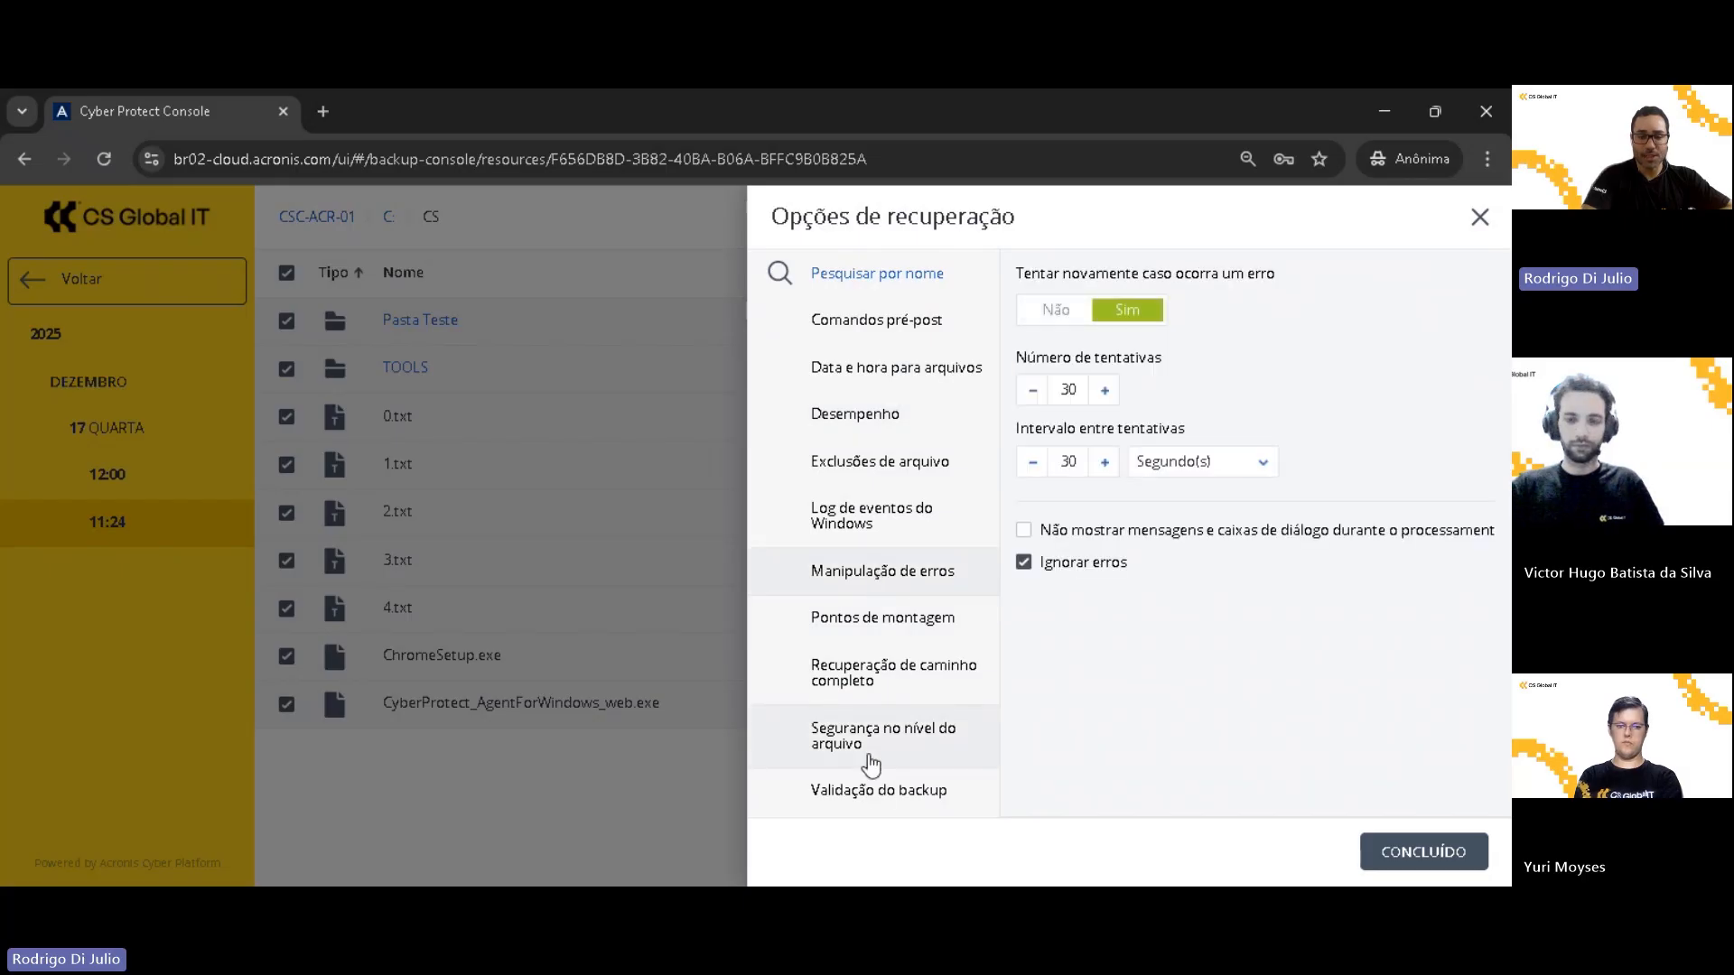
left_click(906, 799)
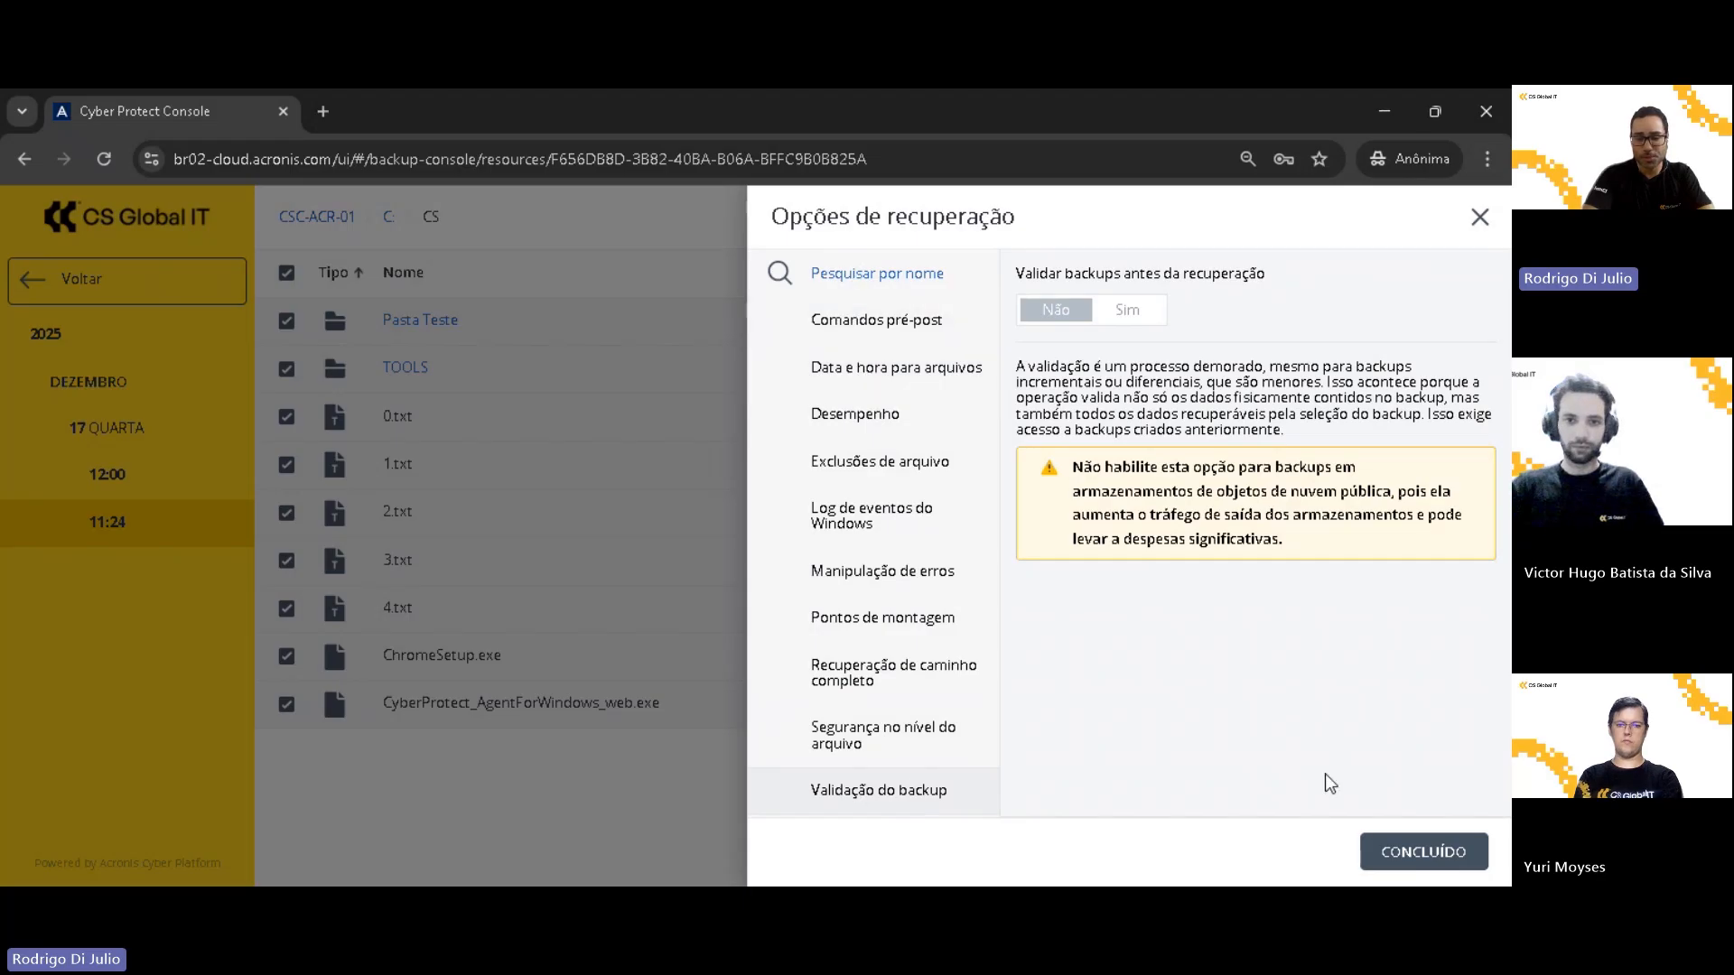
left_click(1397, 858)
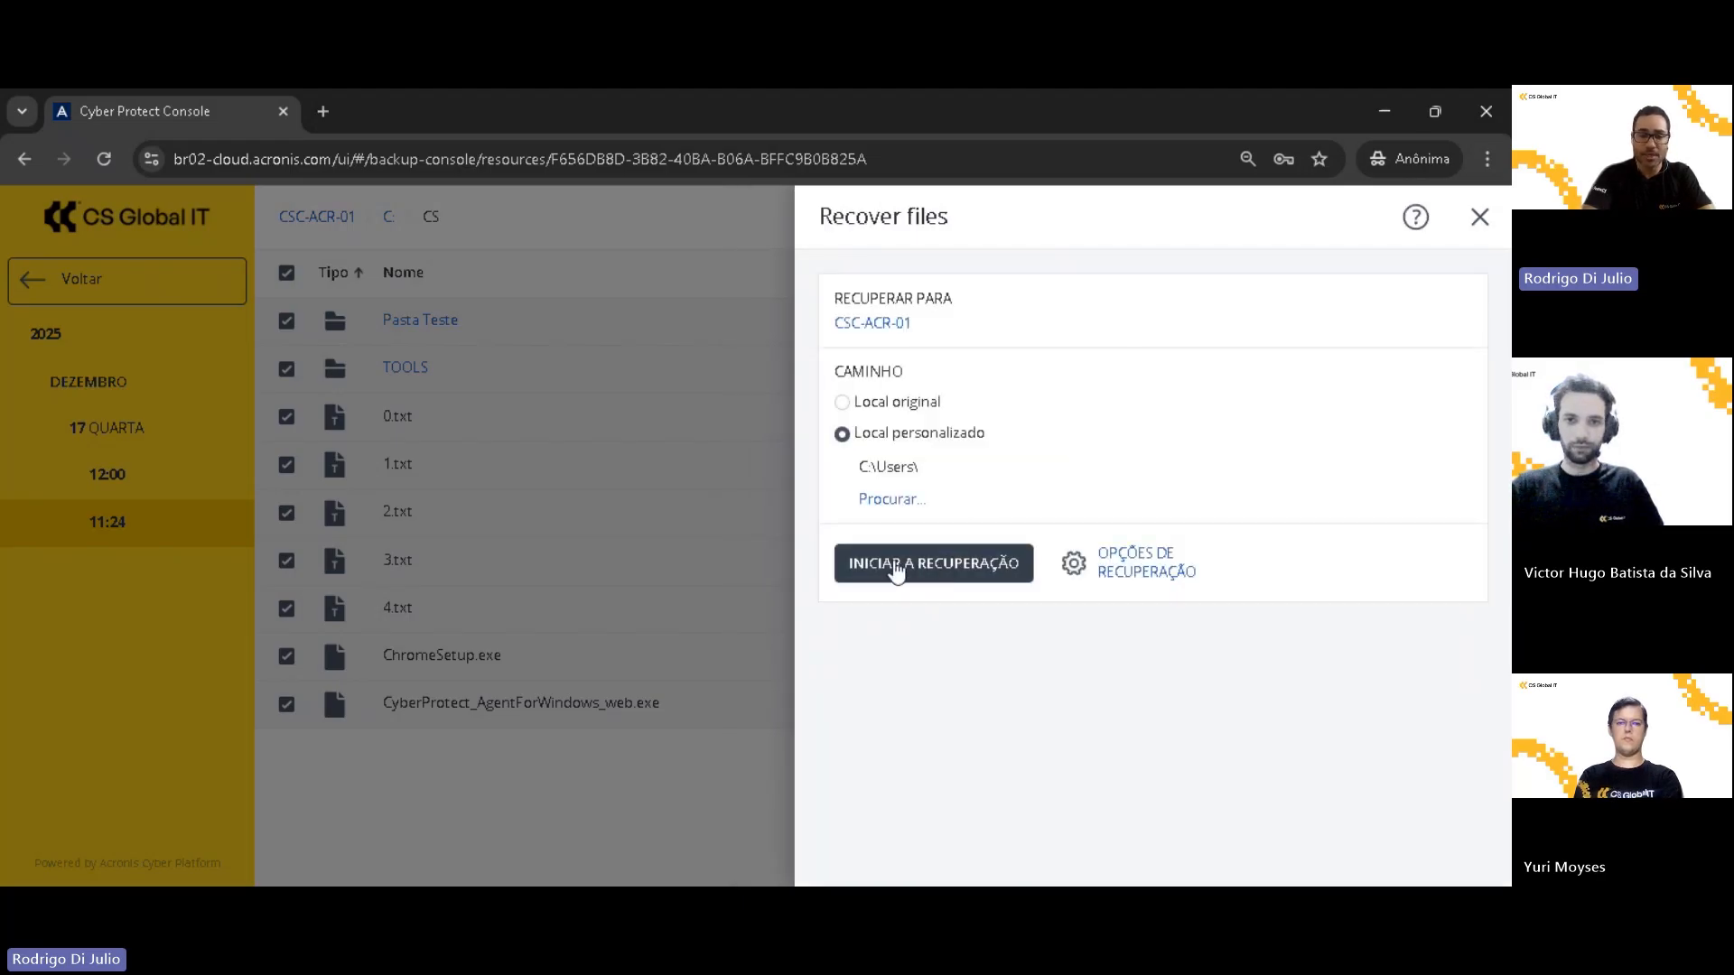
Start the recovery, replacing existing files only if older and allowing an automatic restart, and close the activity details when done
left_click(931, 573)
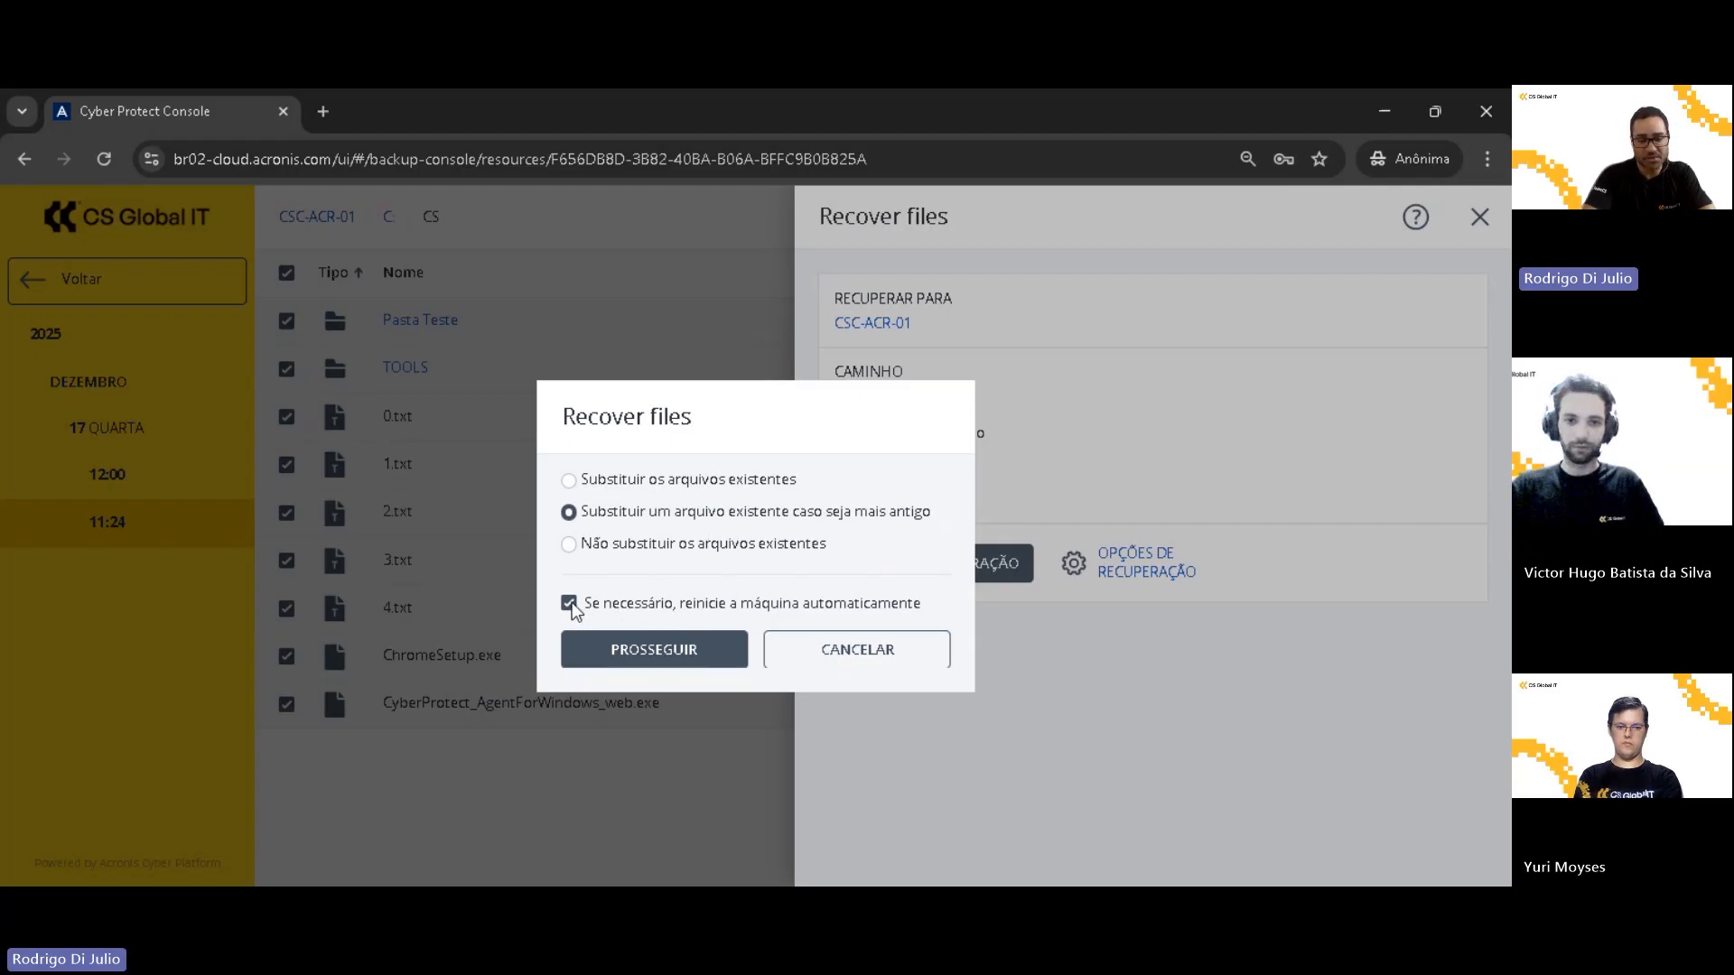
left_click(673, 650)
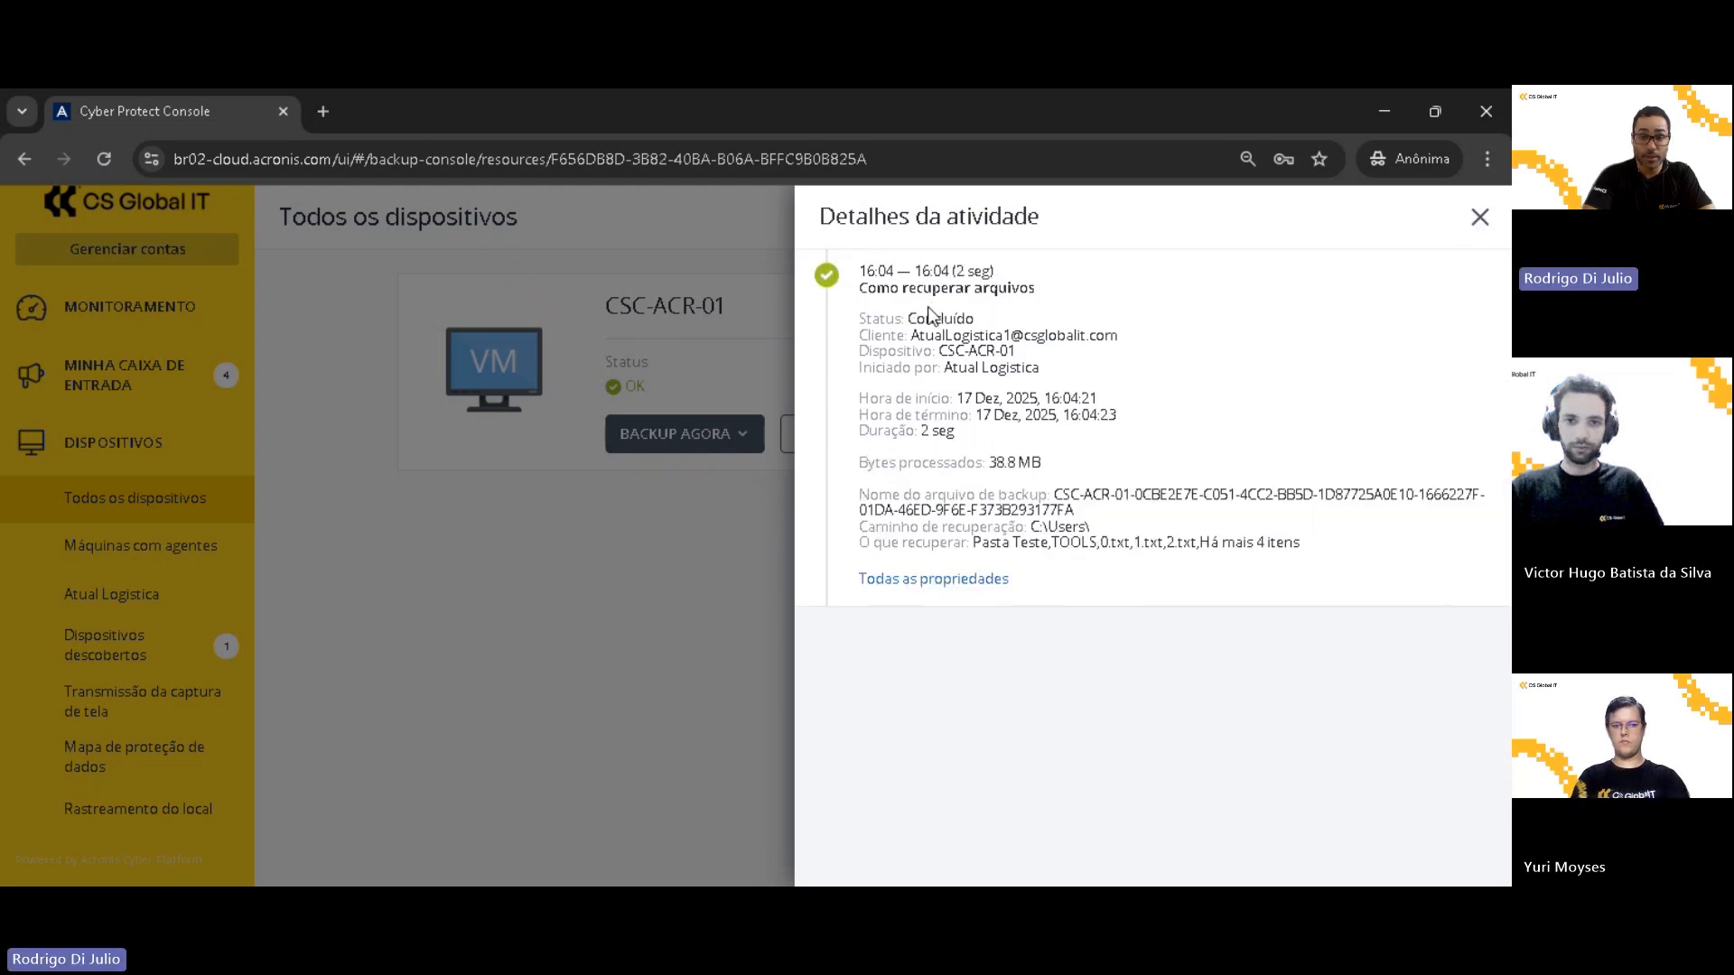
left_click(1480, 220)
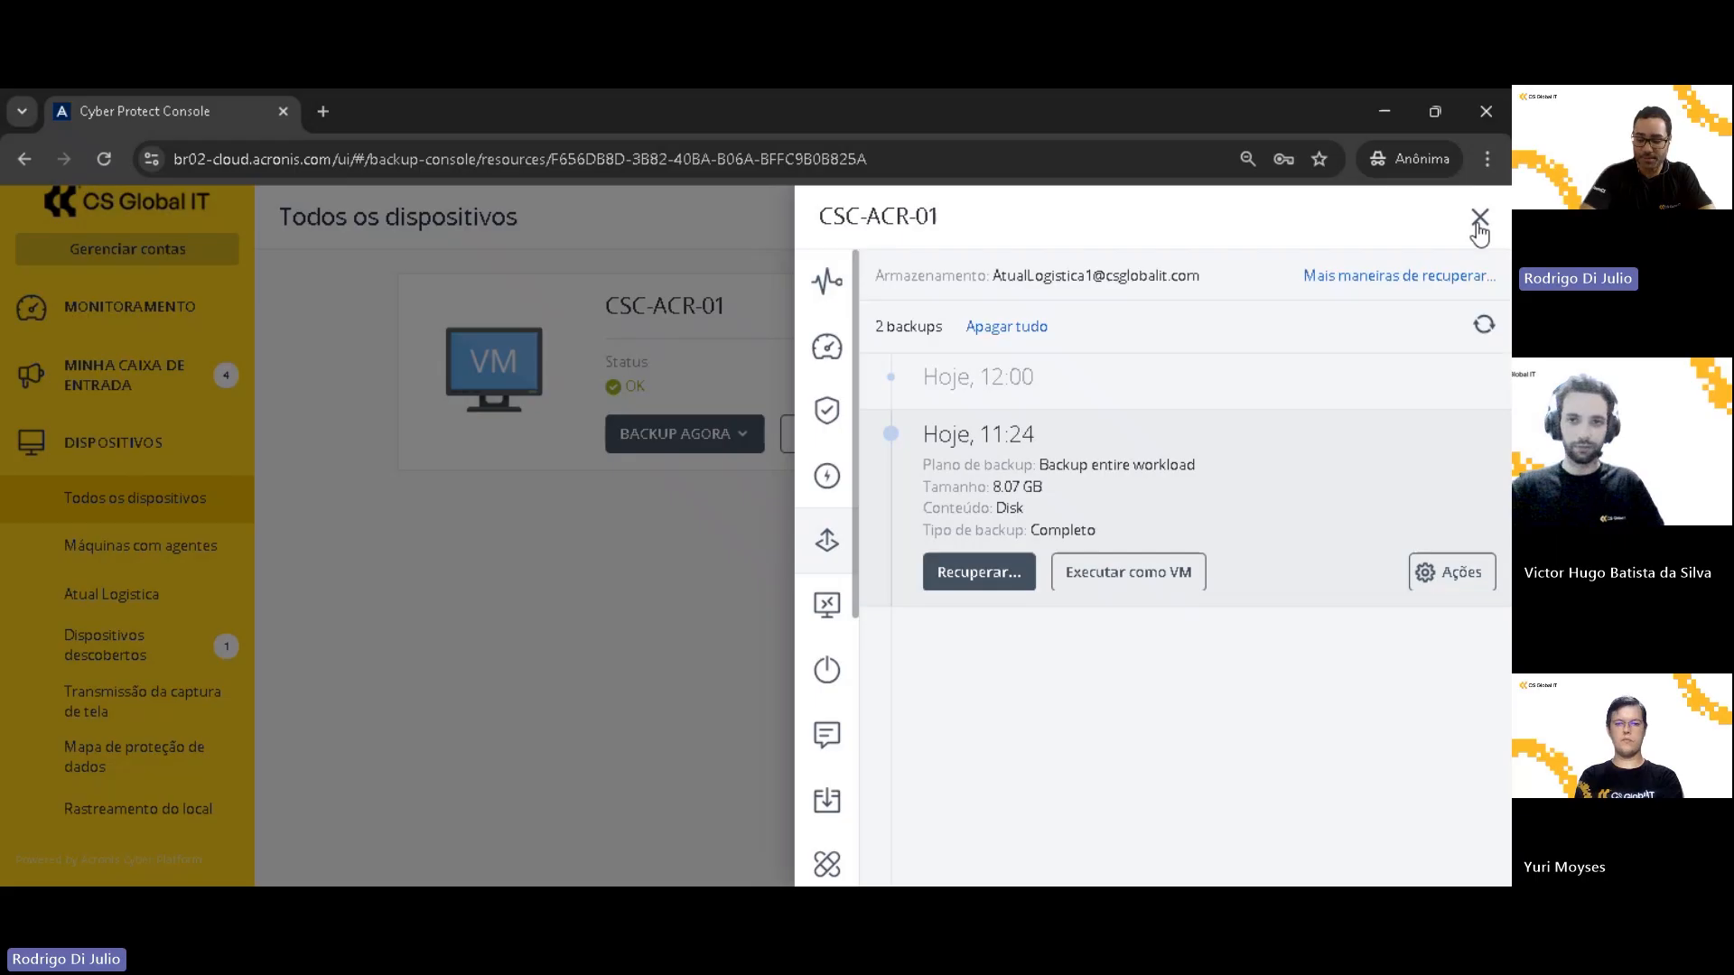
Switch to the Remote Desktop session and open the C:\Users folder in File Explorer
key("alt+Tab")
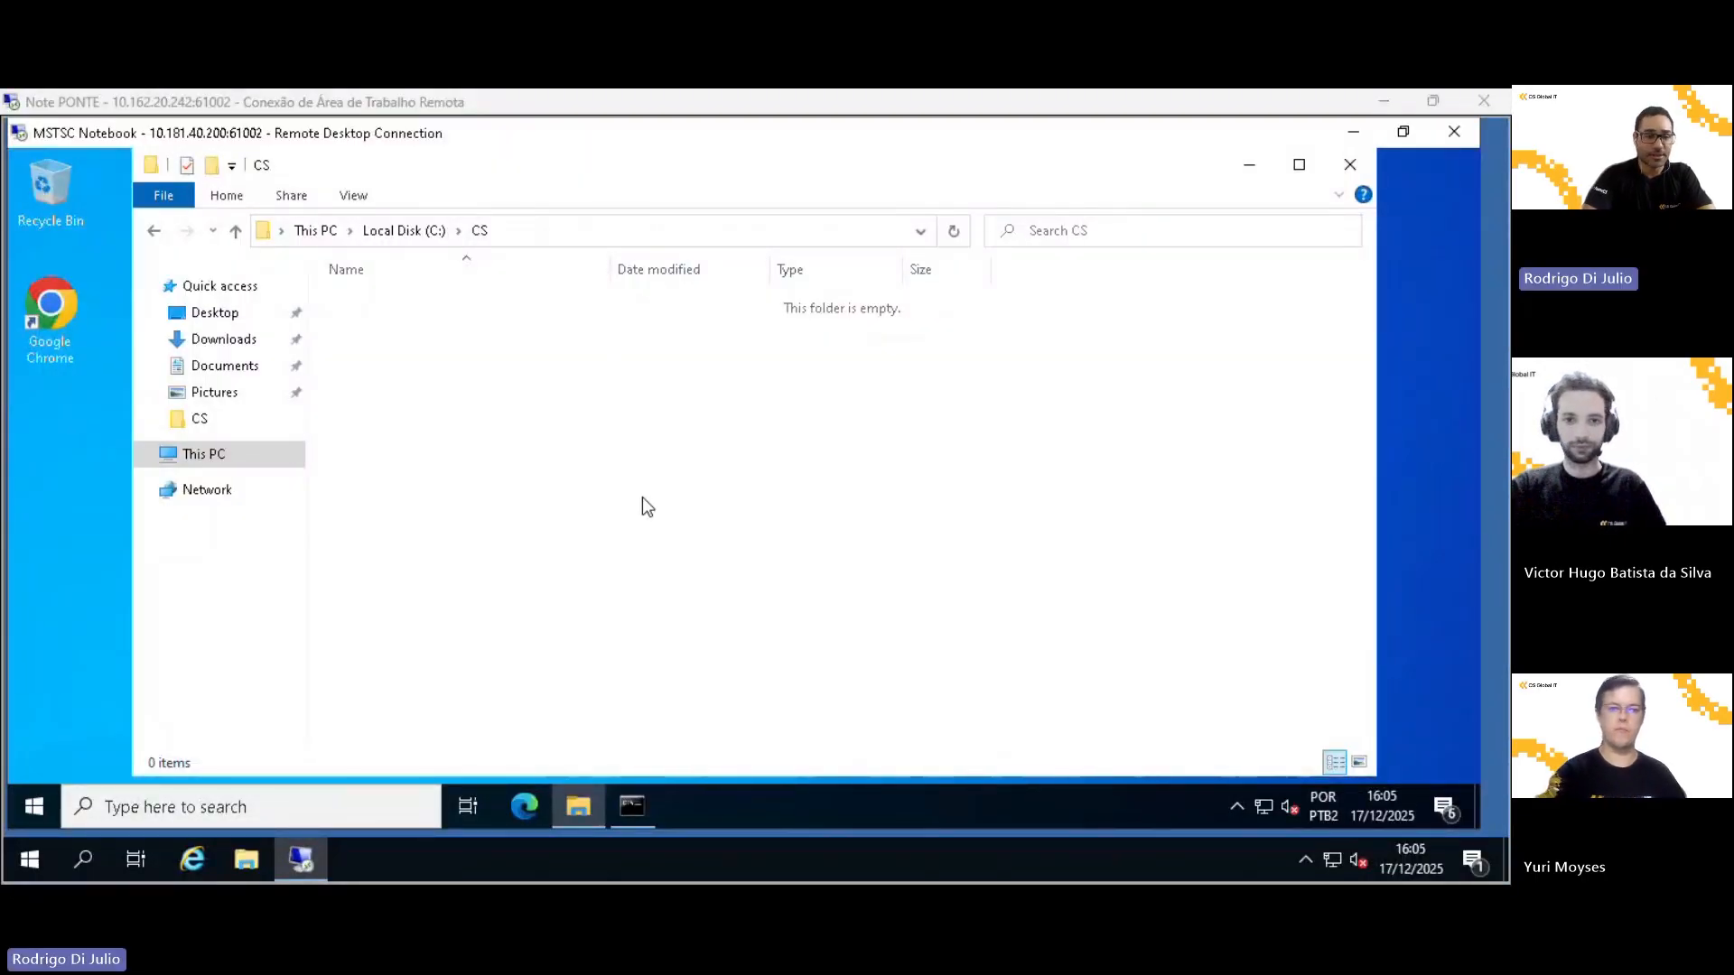
left_click(190, 455)
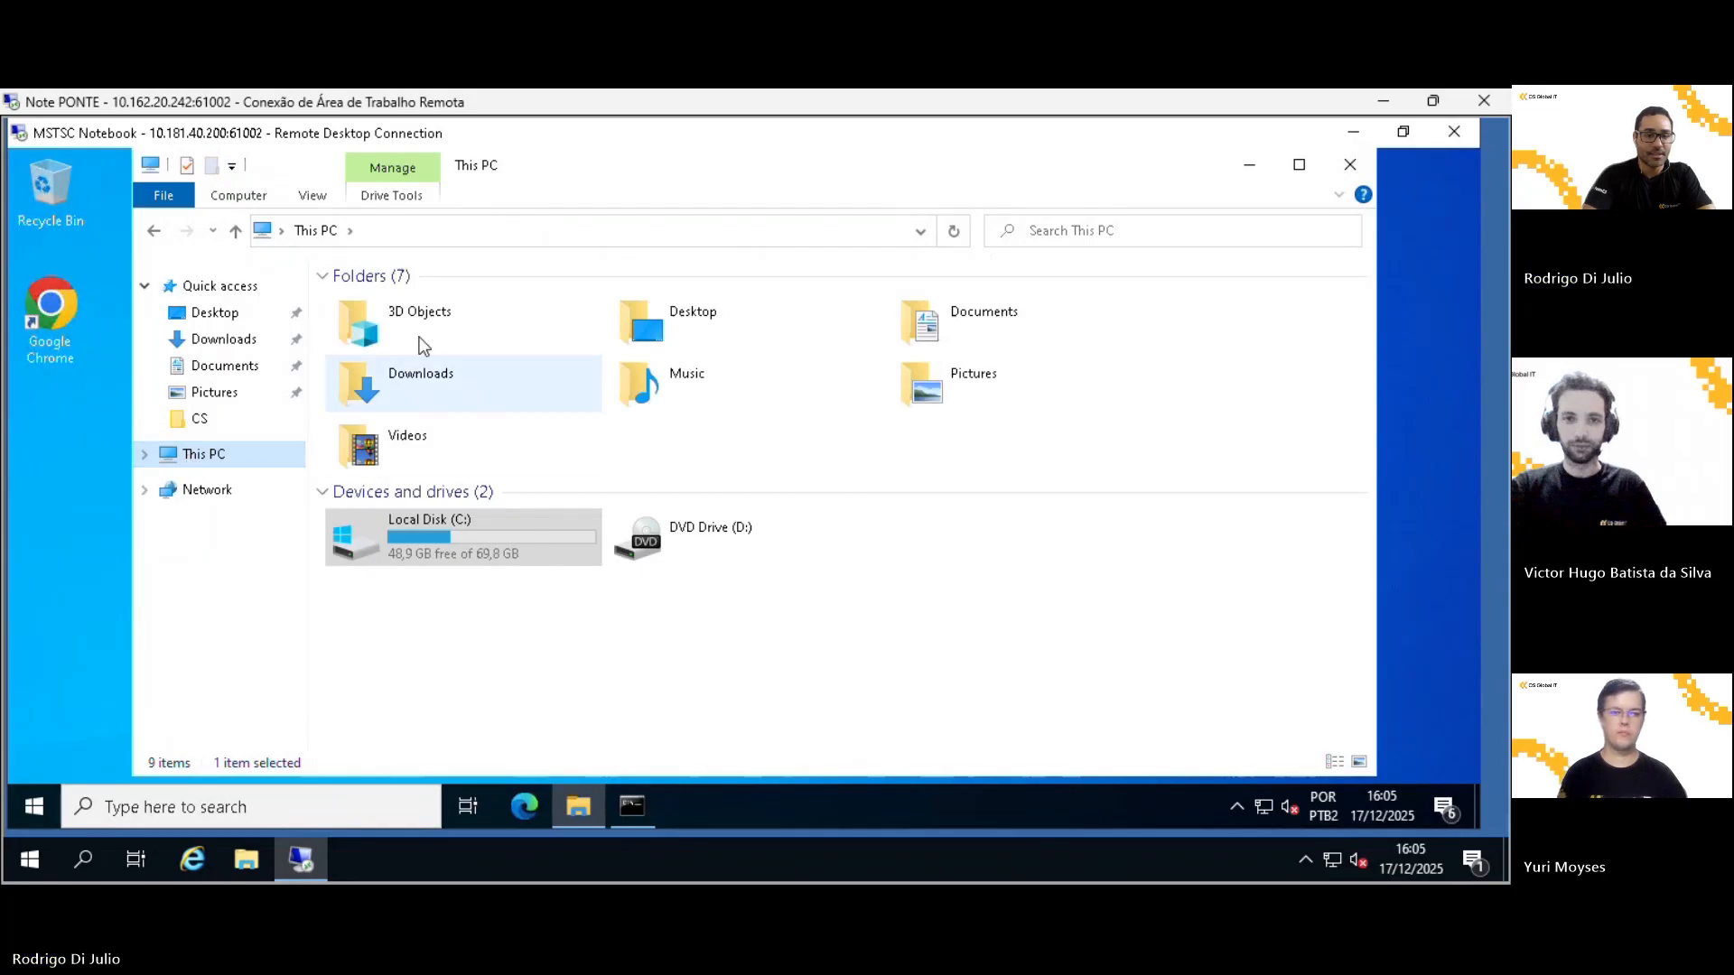
double_click(464, 534)
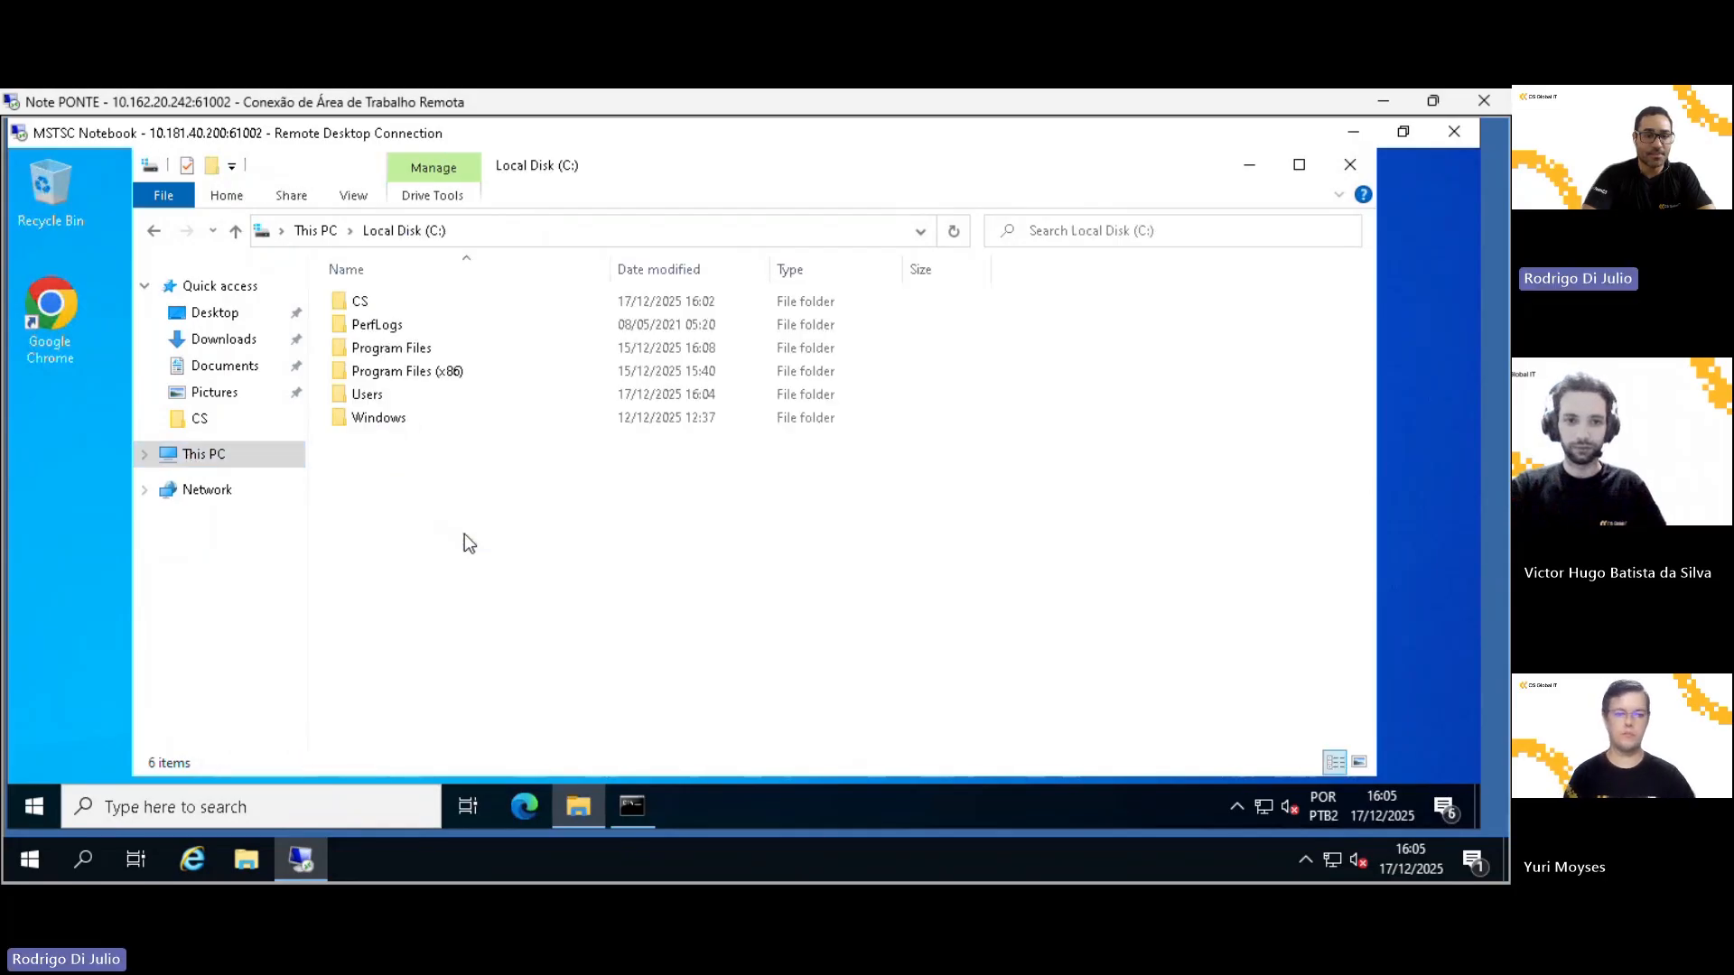
double_click(363, 395)
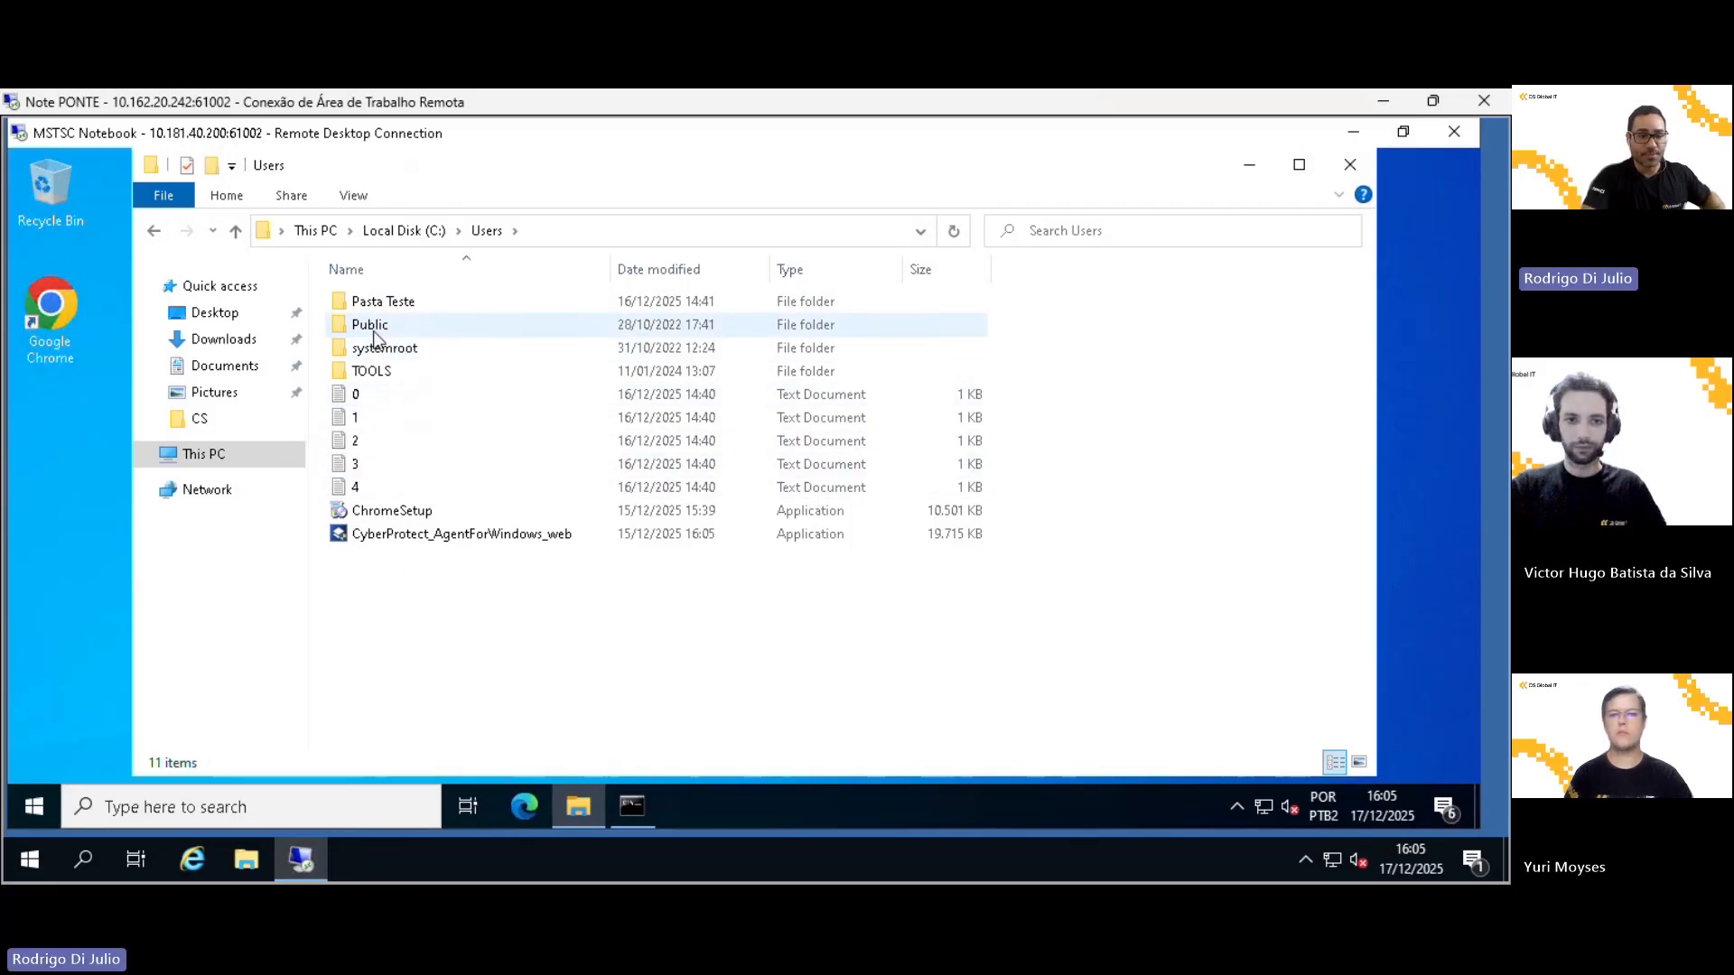
Check the combined properties of everything in C:\Users except the Public and systemroot folders
left_click_drag(516, 697, 392, 143)
left_click(403, 348, "ctrl")
left_click(402, 326, "ctrl")
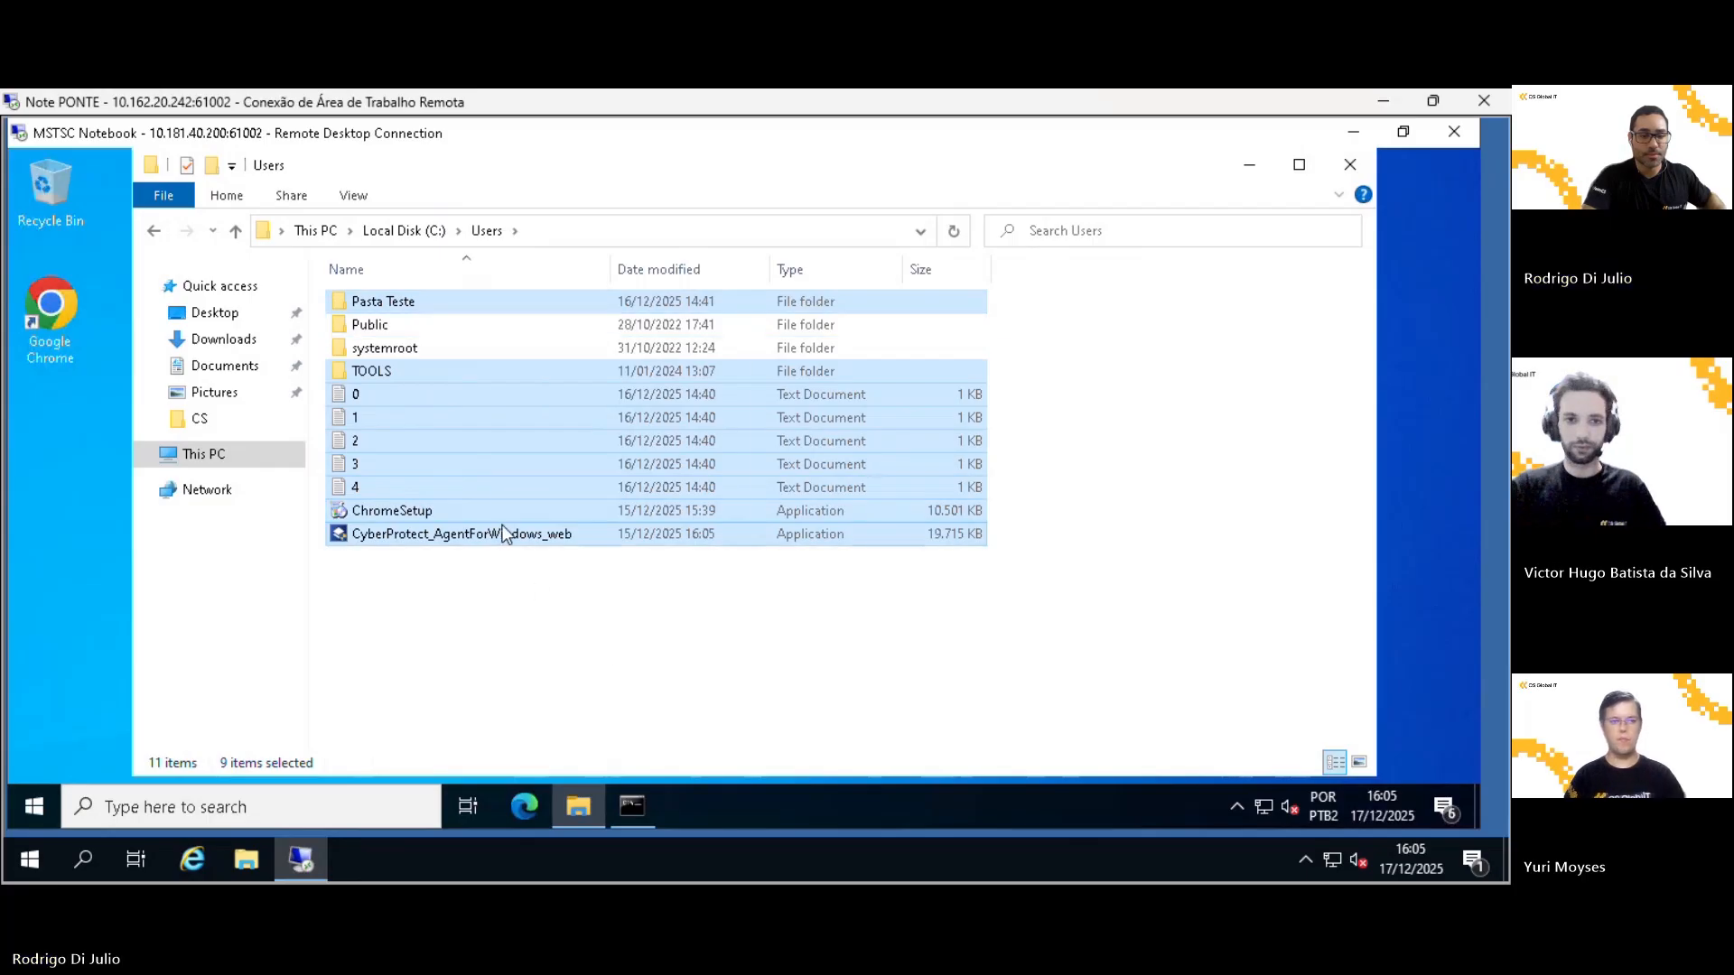
right_click(542, 533)
left_click(596, 507)
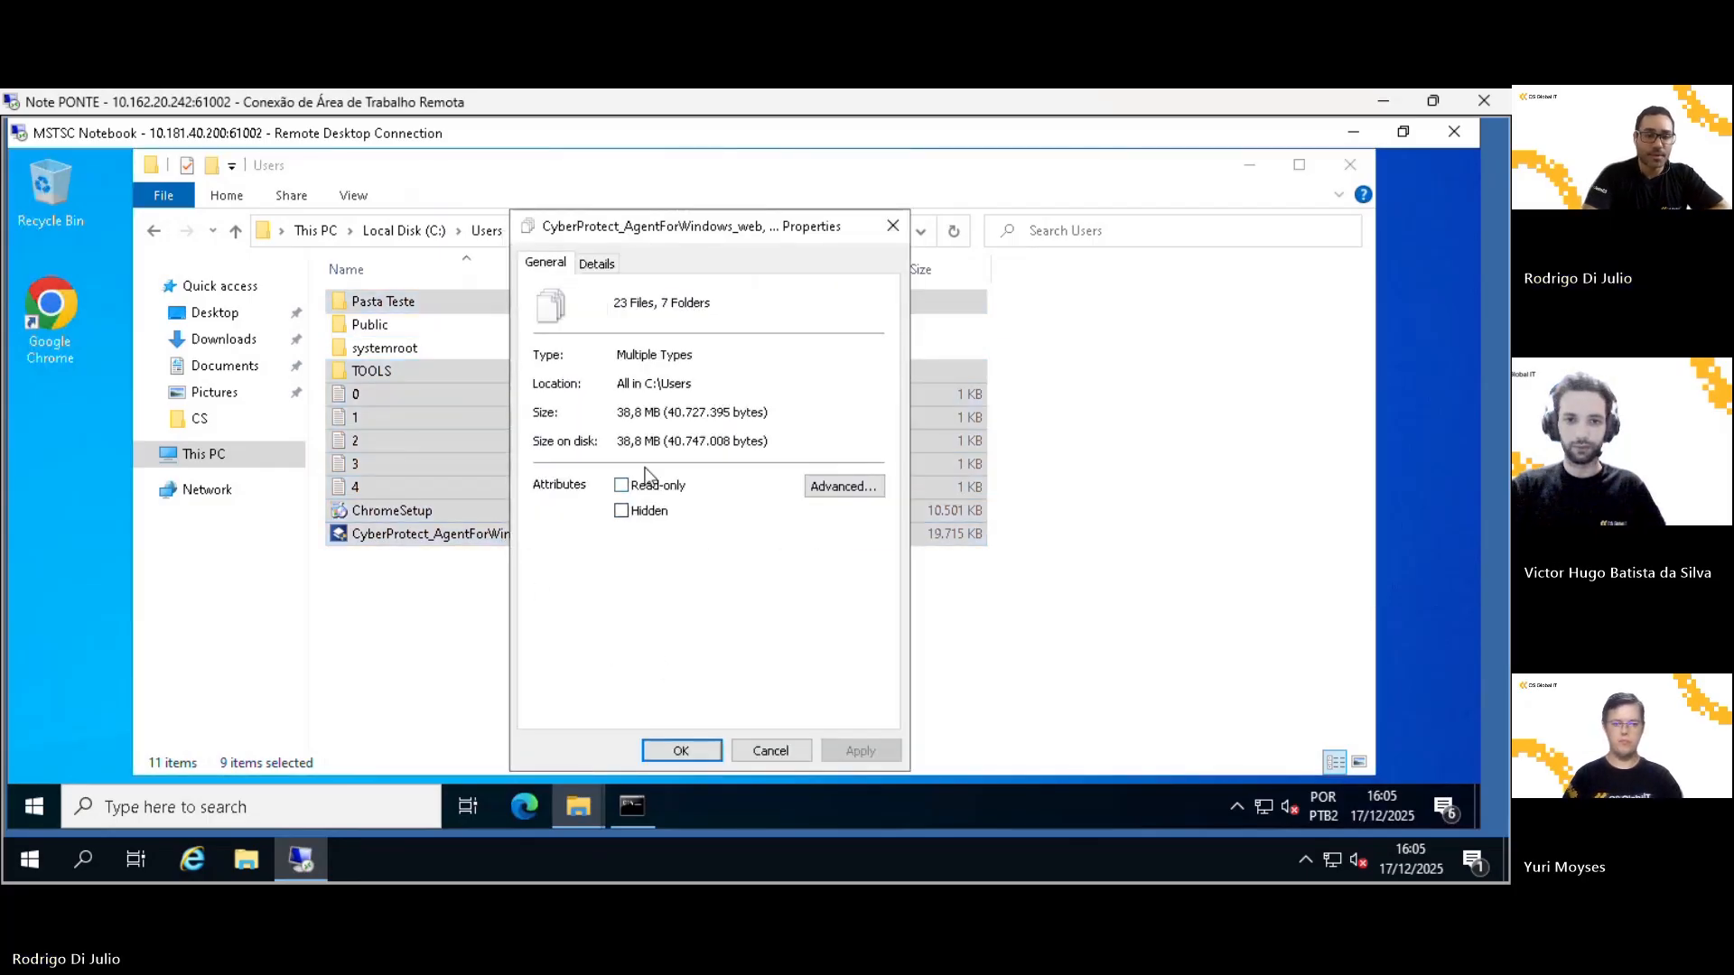
left_click(892, 225)
Test the restored ChromeSetup installer by allowing it to run, and cancel its installation
left_click(411, 566)
left_click(415, 540)
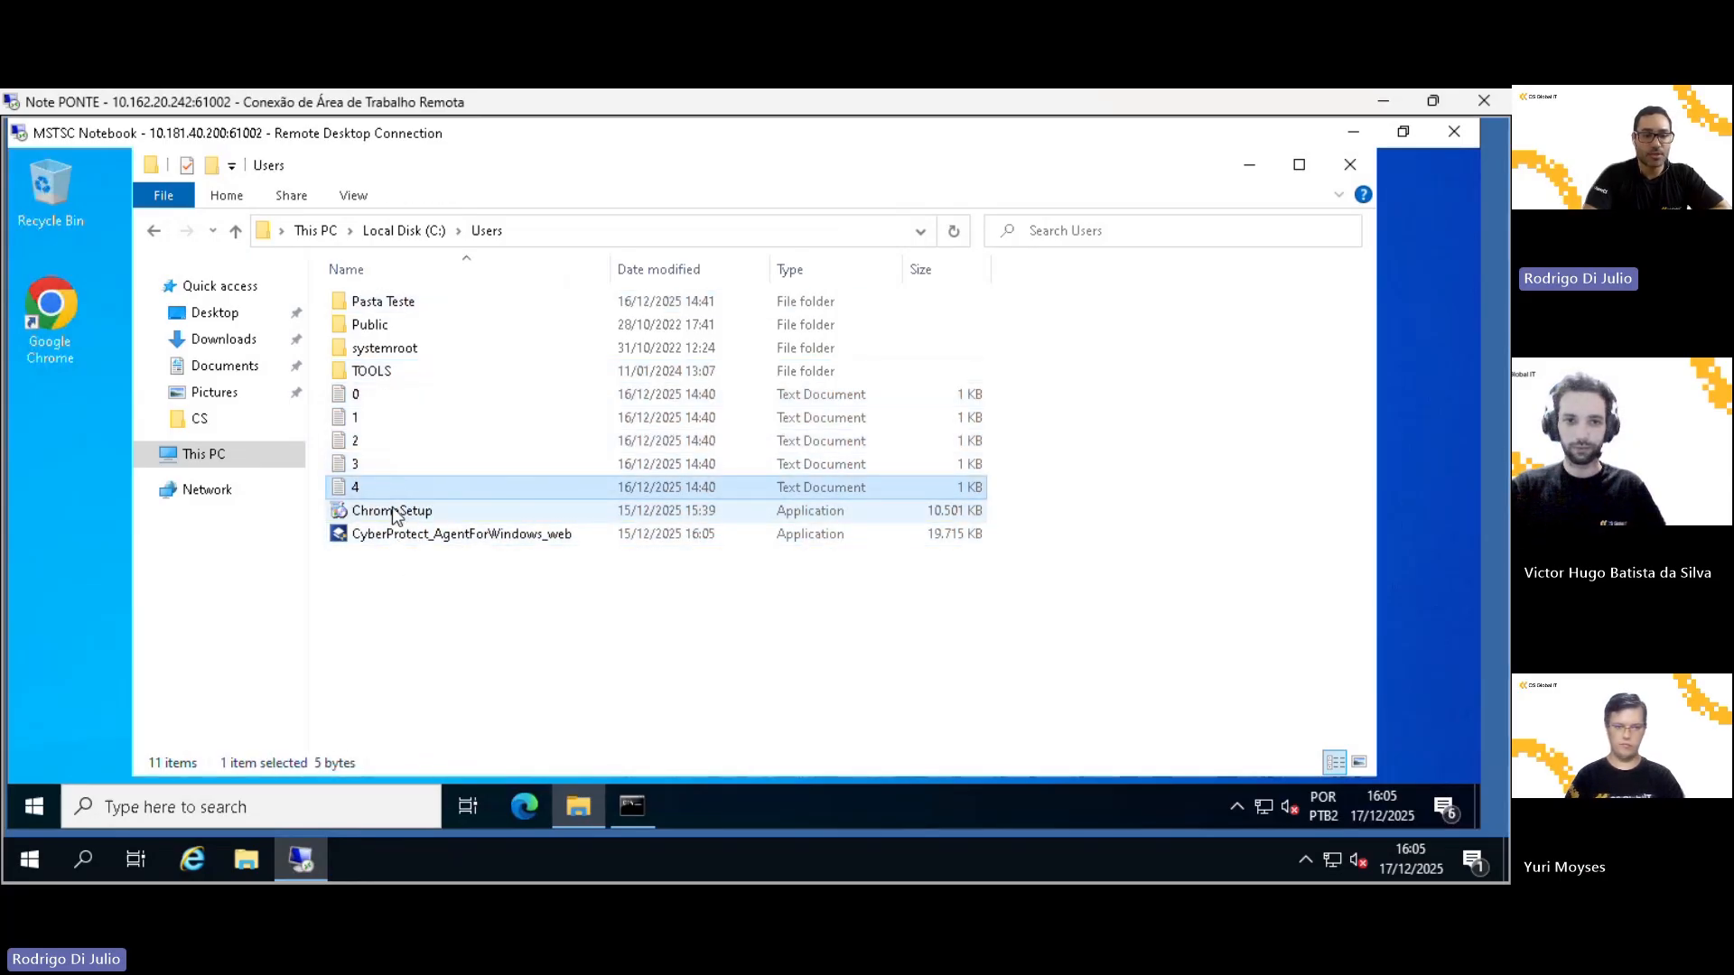
double_click(393, 511)
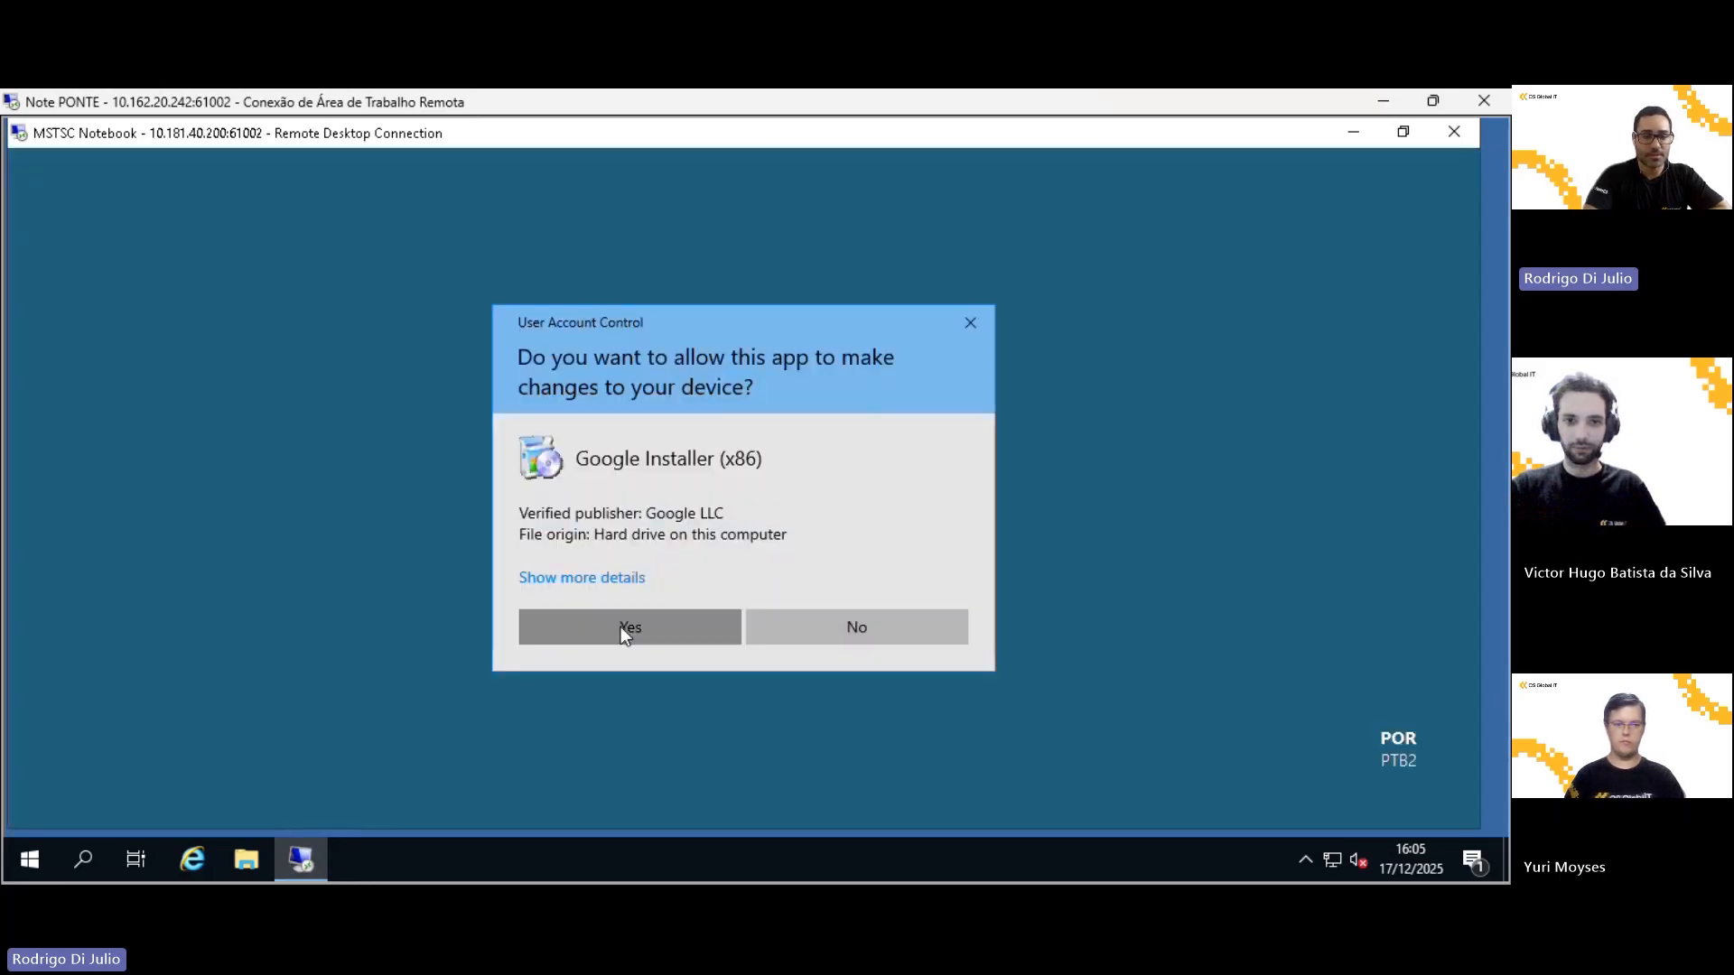
left_click(621, 627)
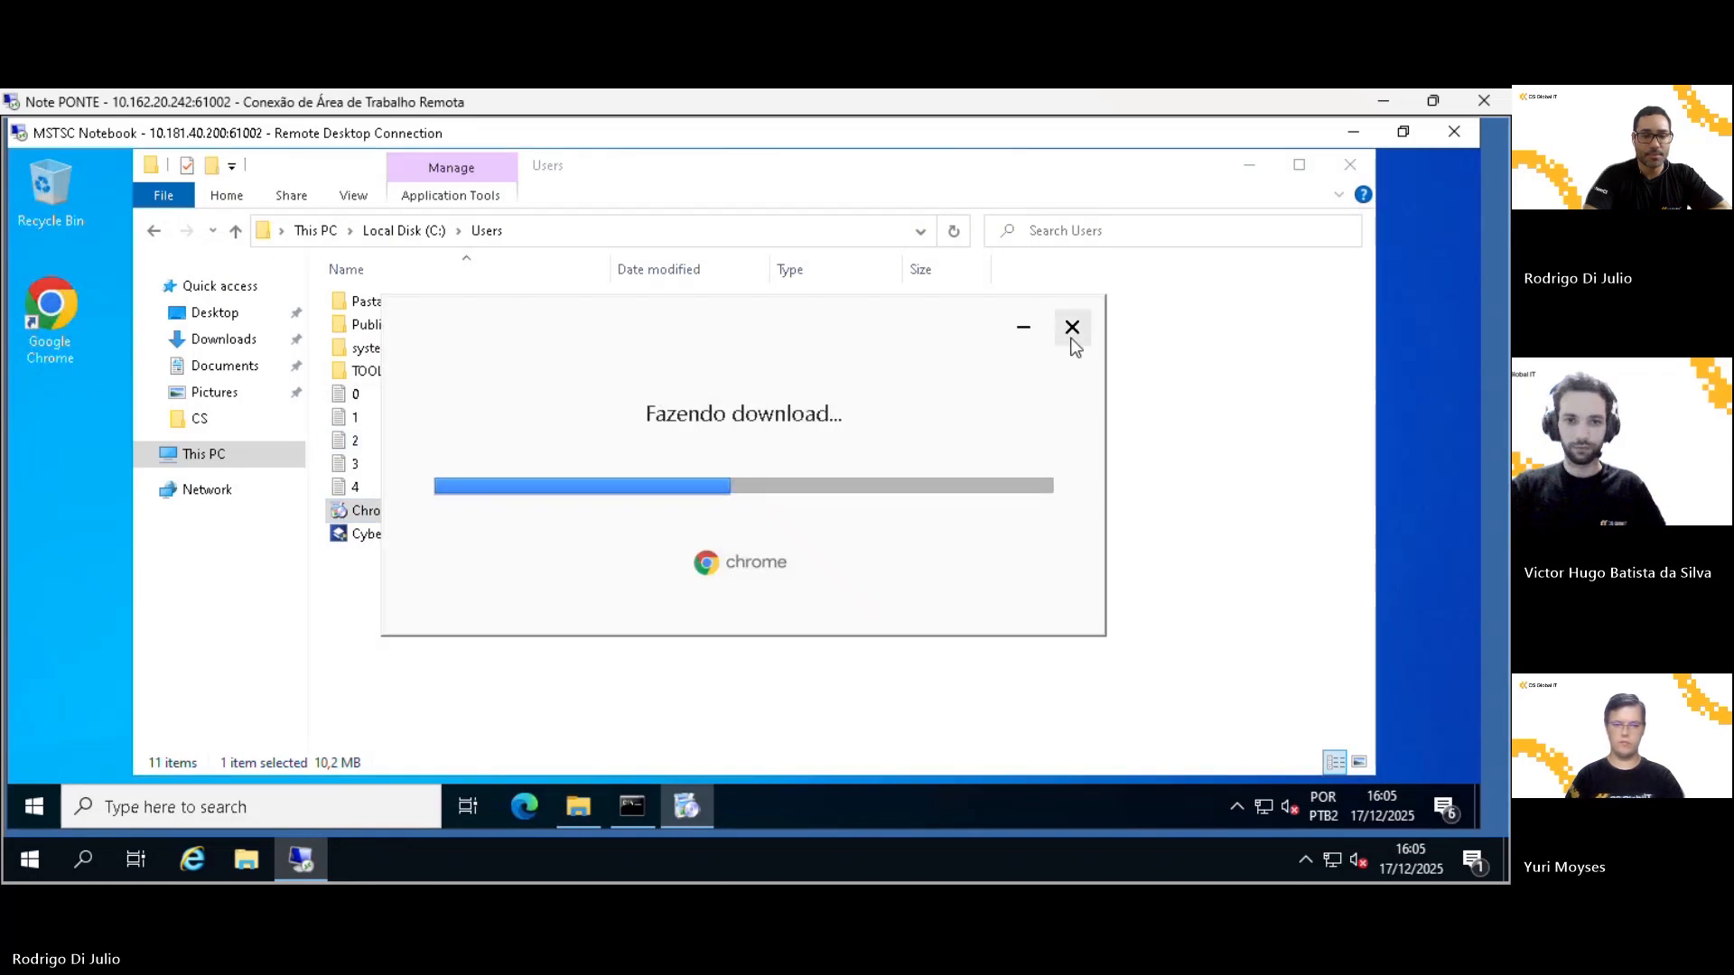
left_click(1072, 329)
left_click(743, 513)
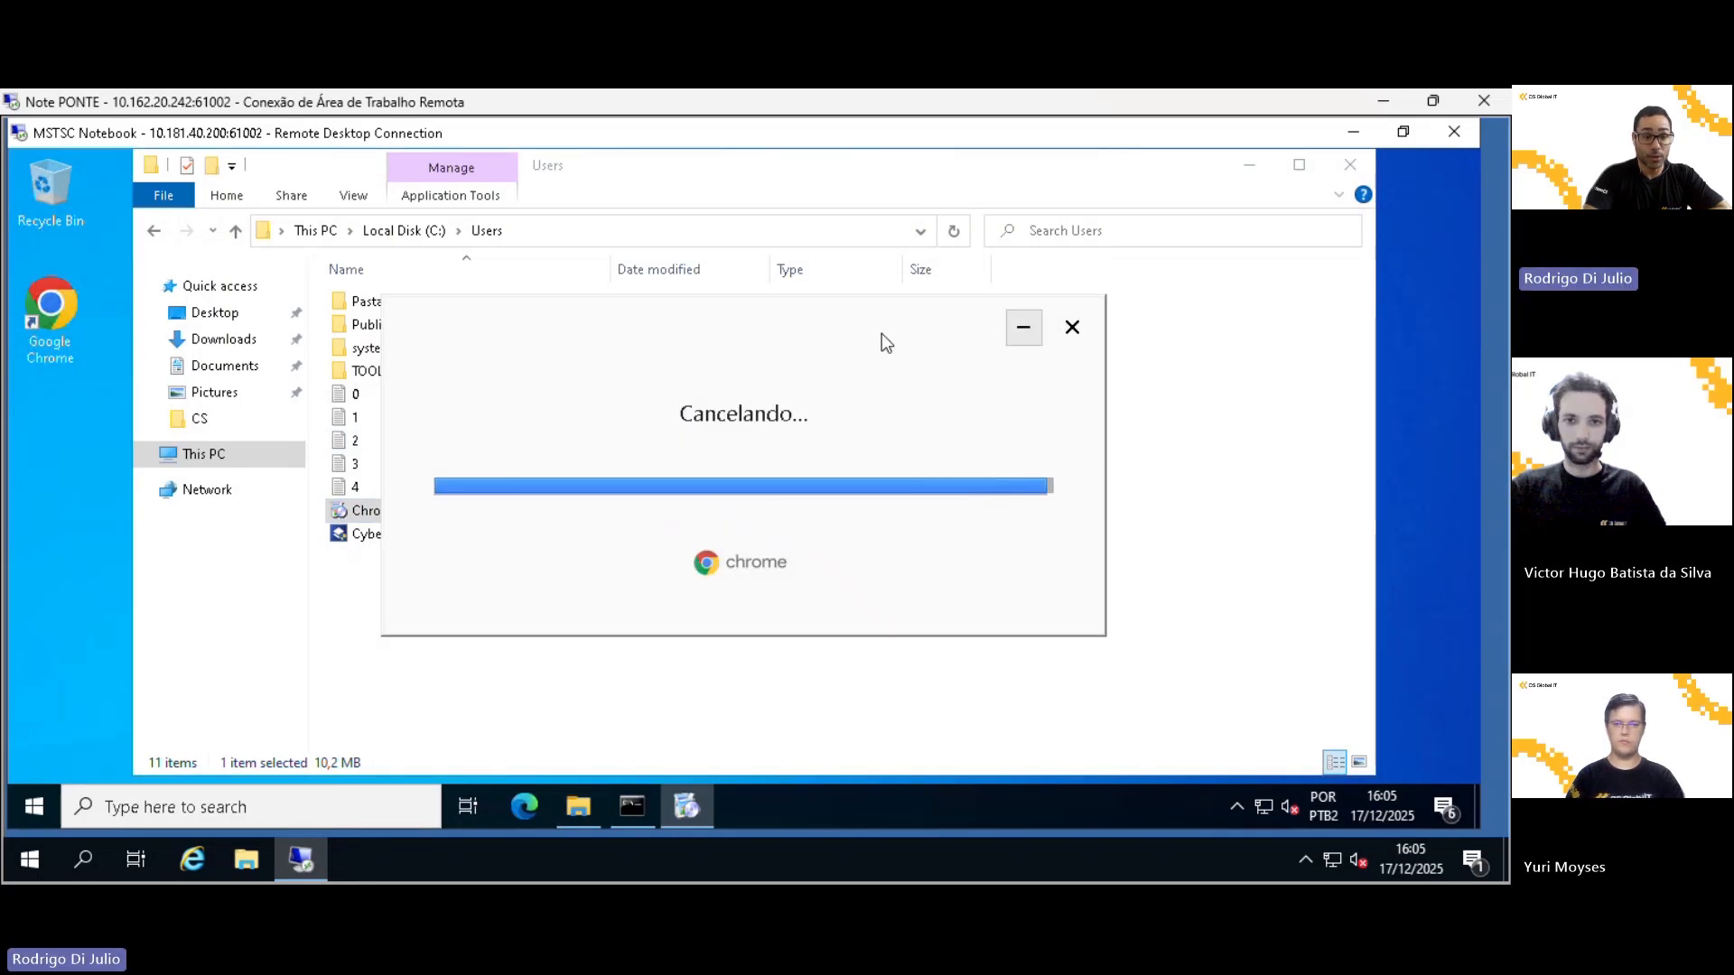
Check the files inside the restored Pasta Teste folder and return to C:\Users
left_click(384, 307)
double_click(385, 307)
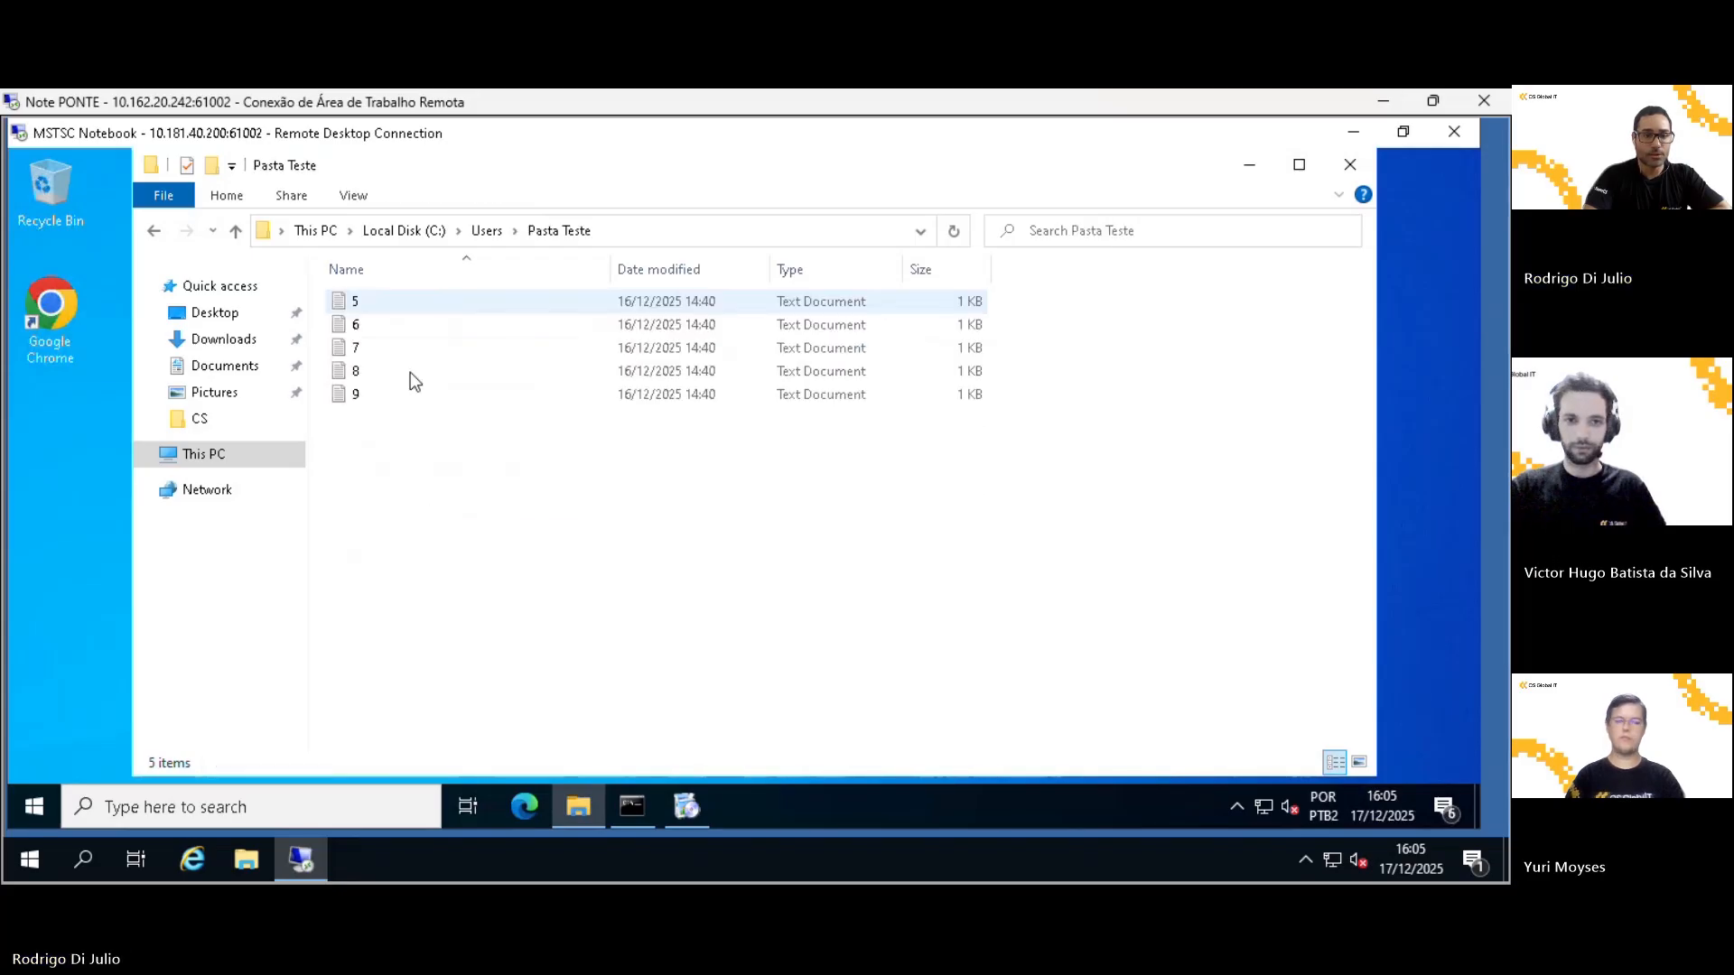
left_click(495, 233)
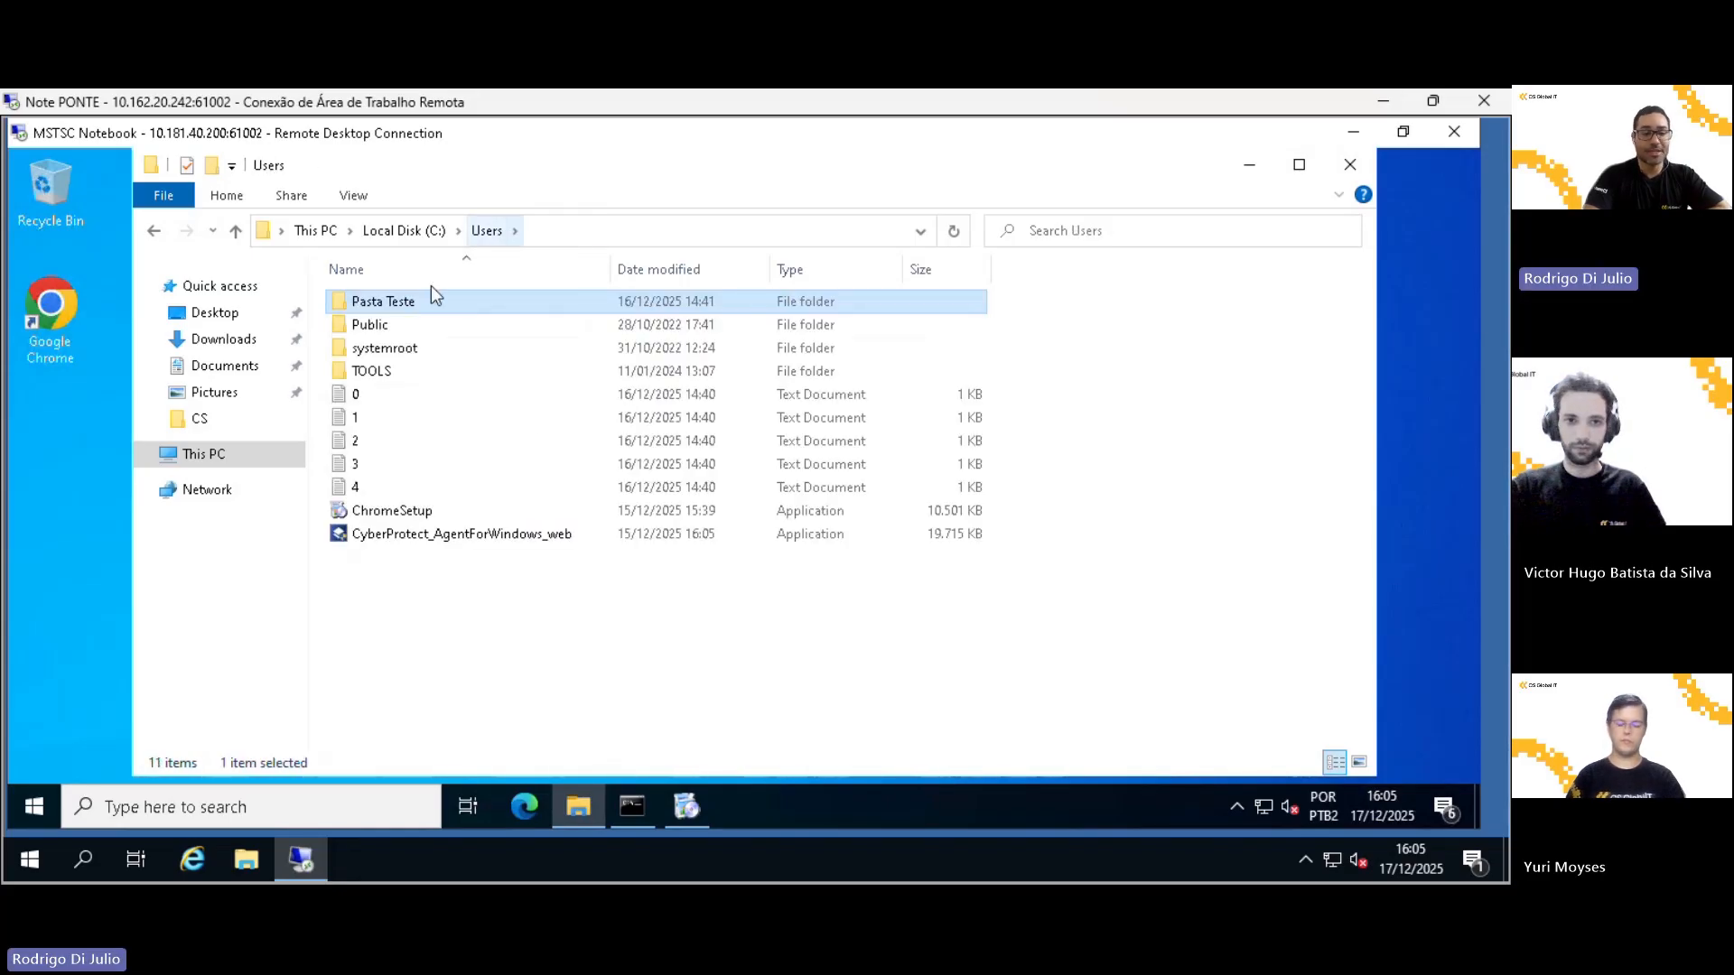
left_click(603, 600)
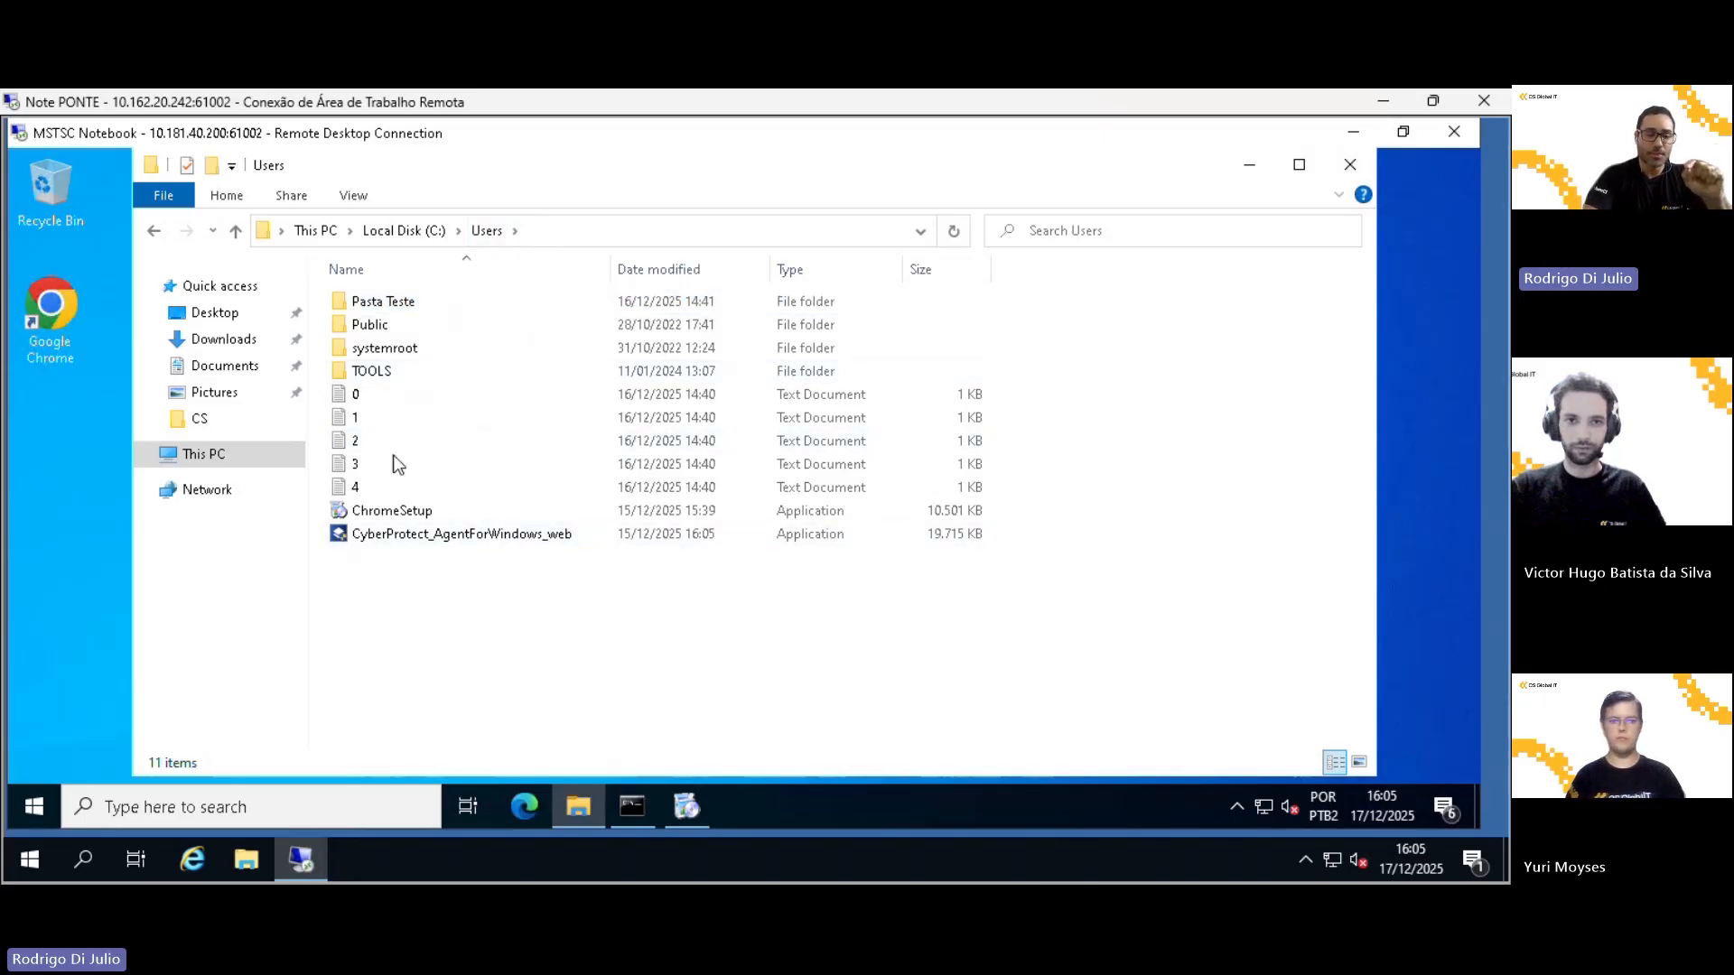
left_click(351, 424)
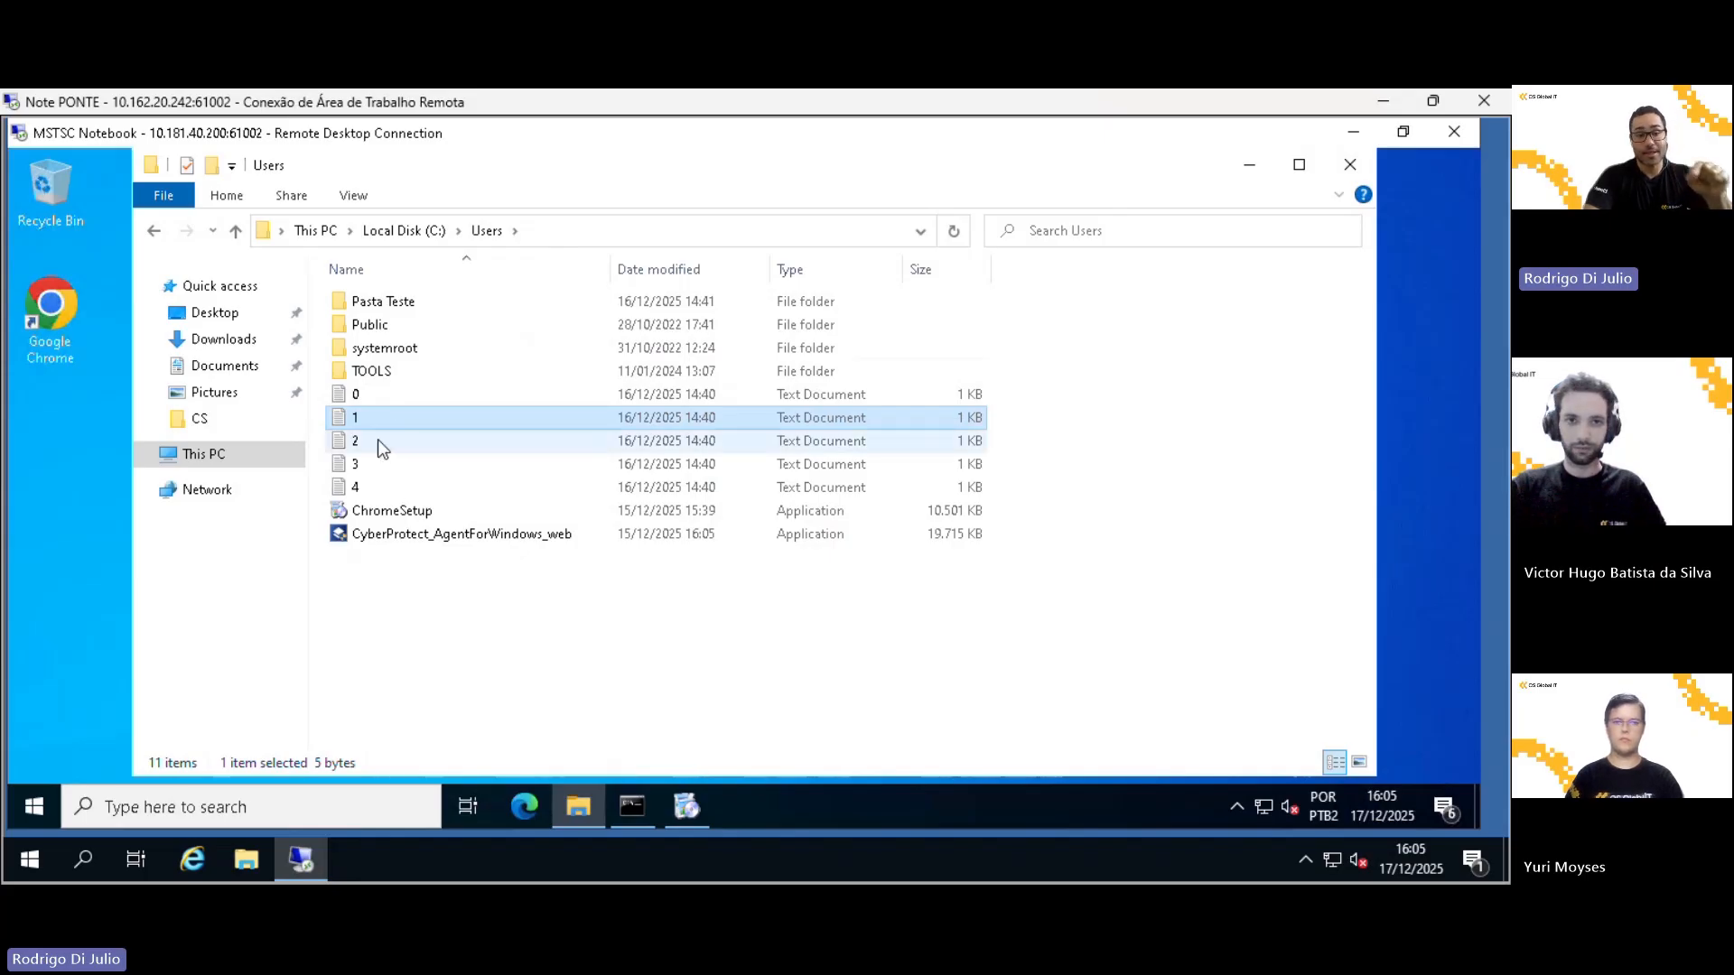
left_click(378, 440)
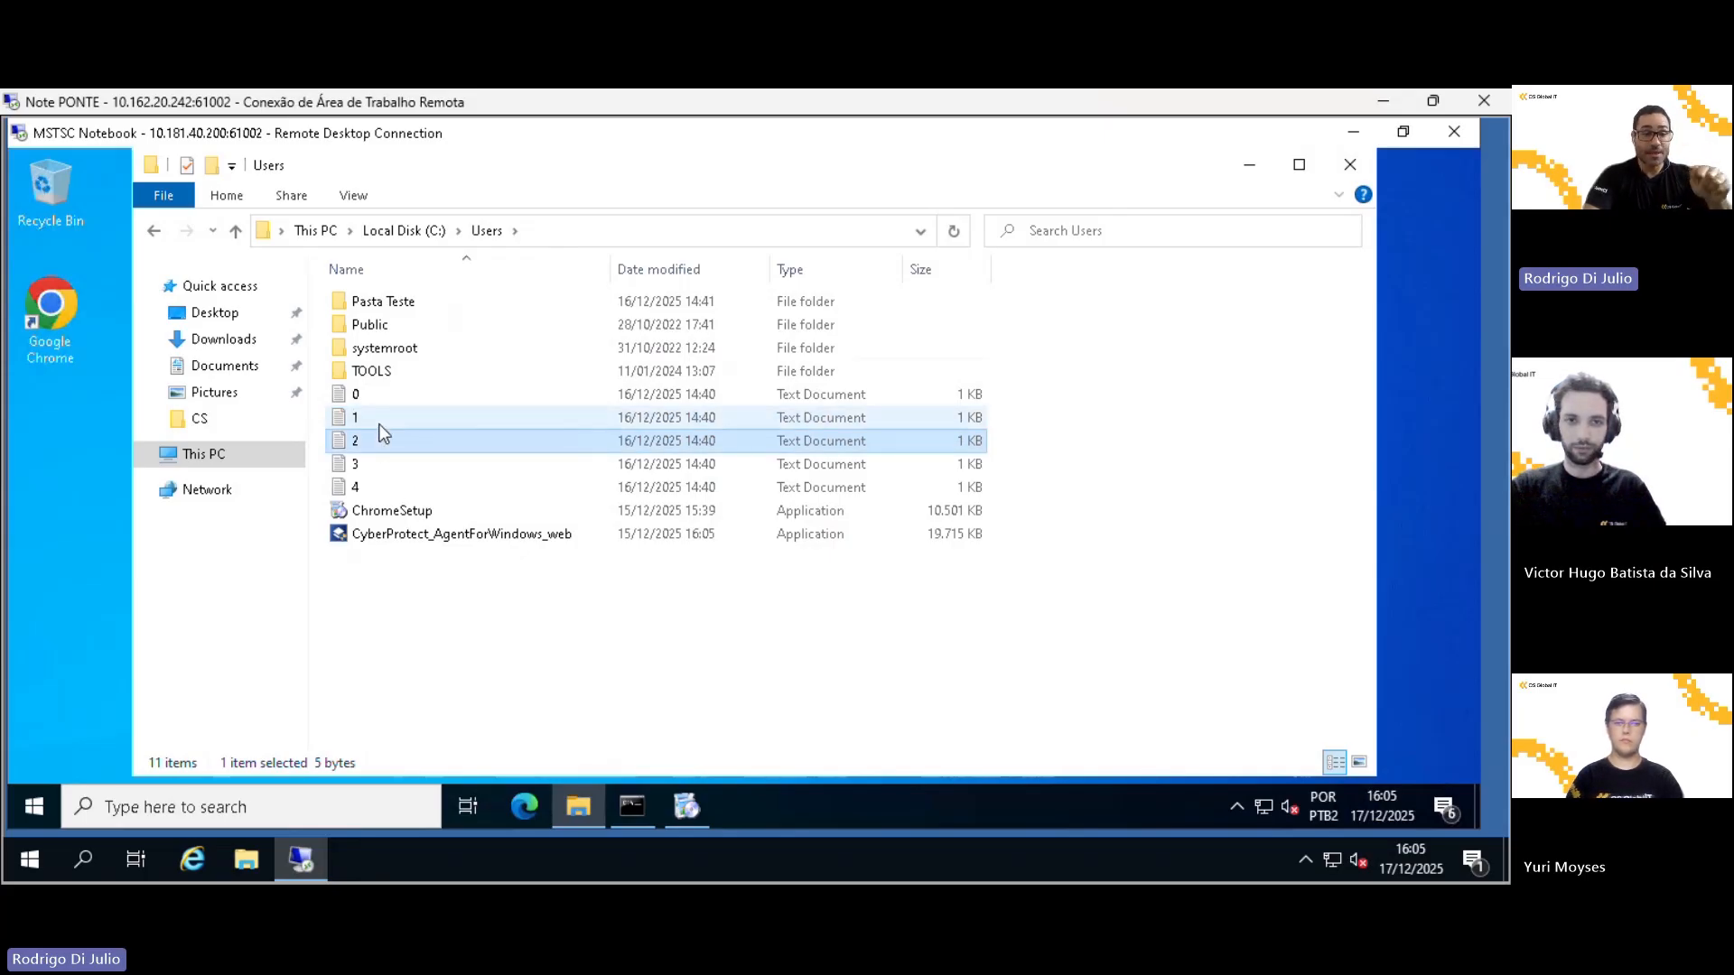
left_click(379, 426)
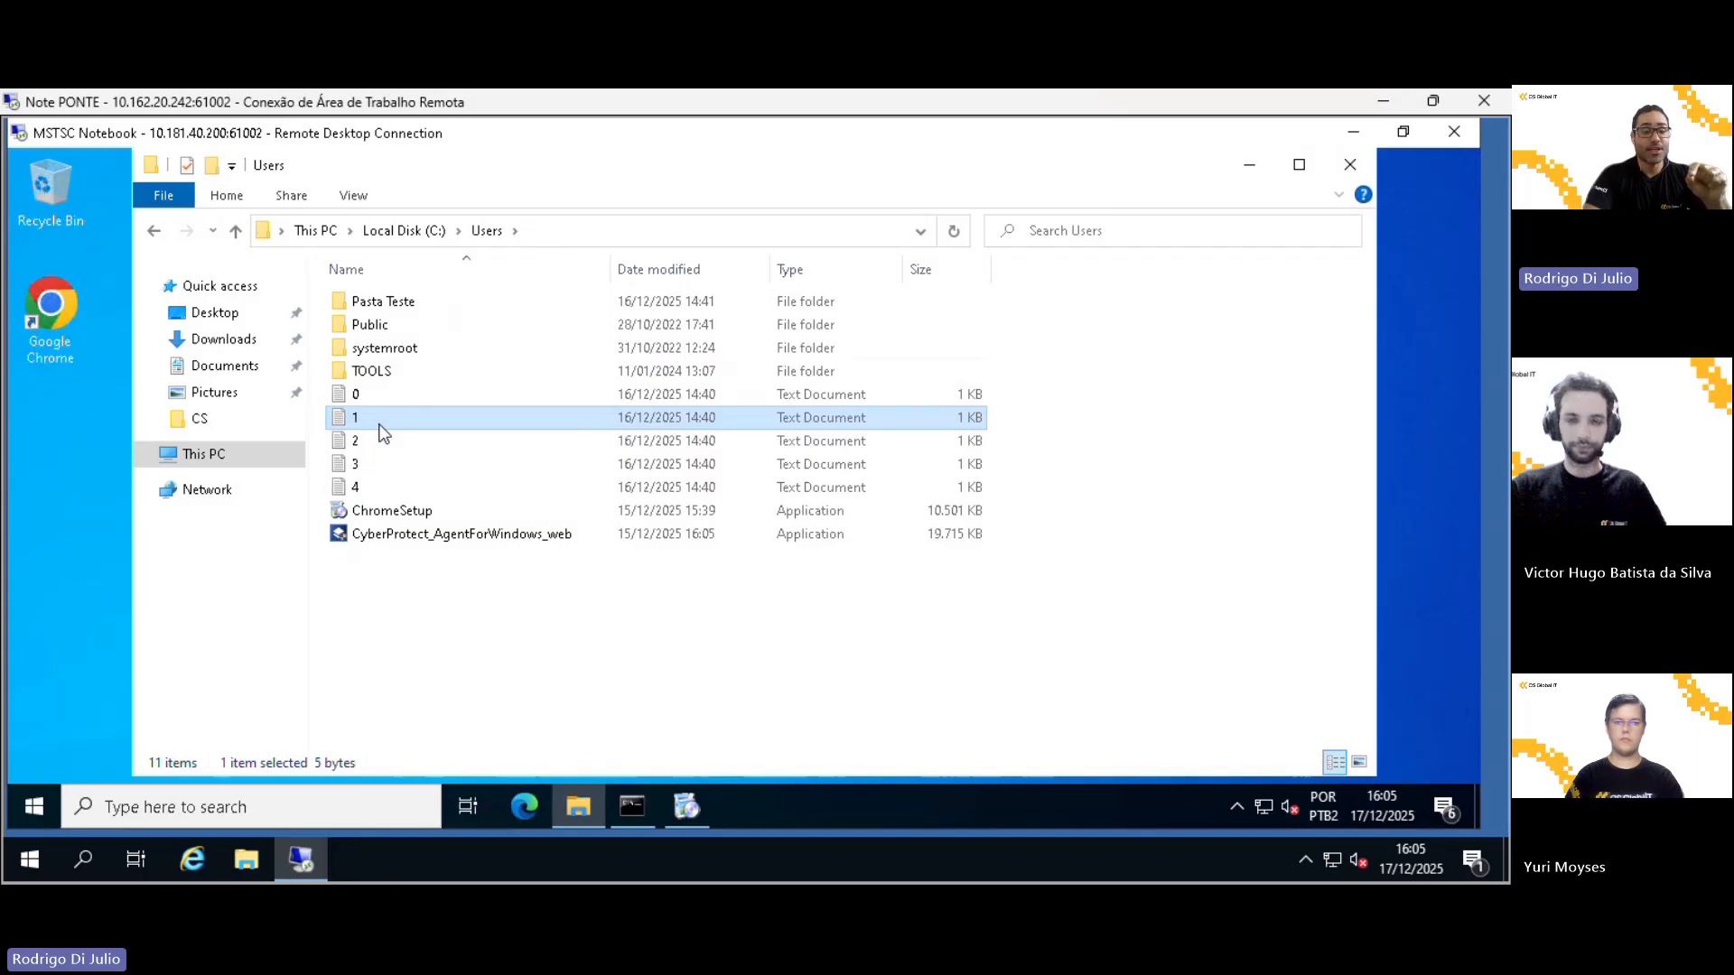
left_click(381, 442)
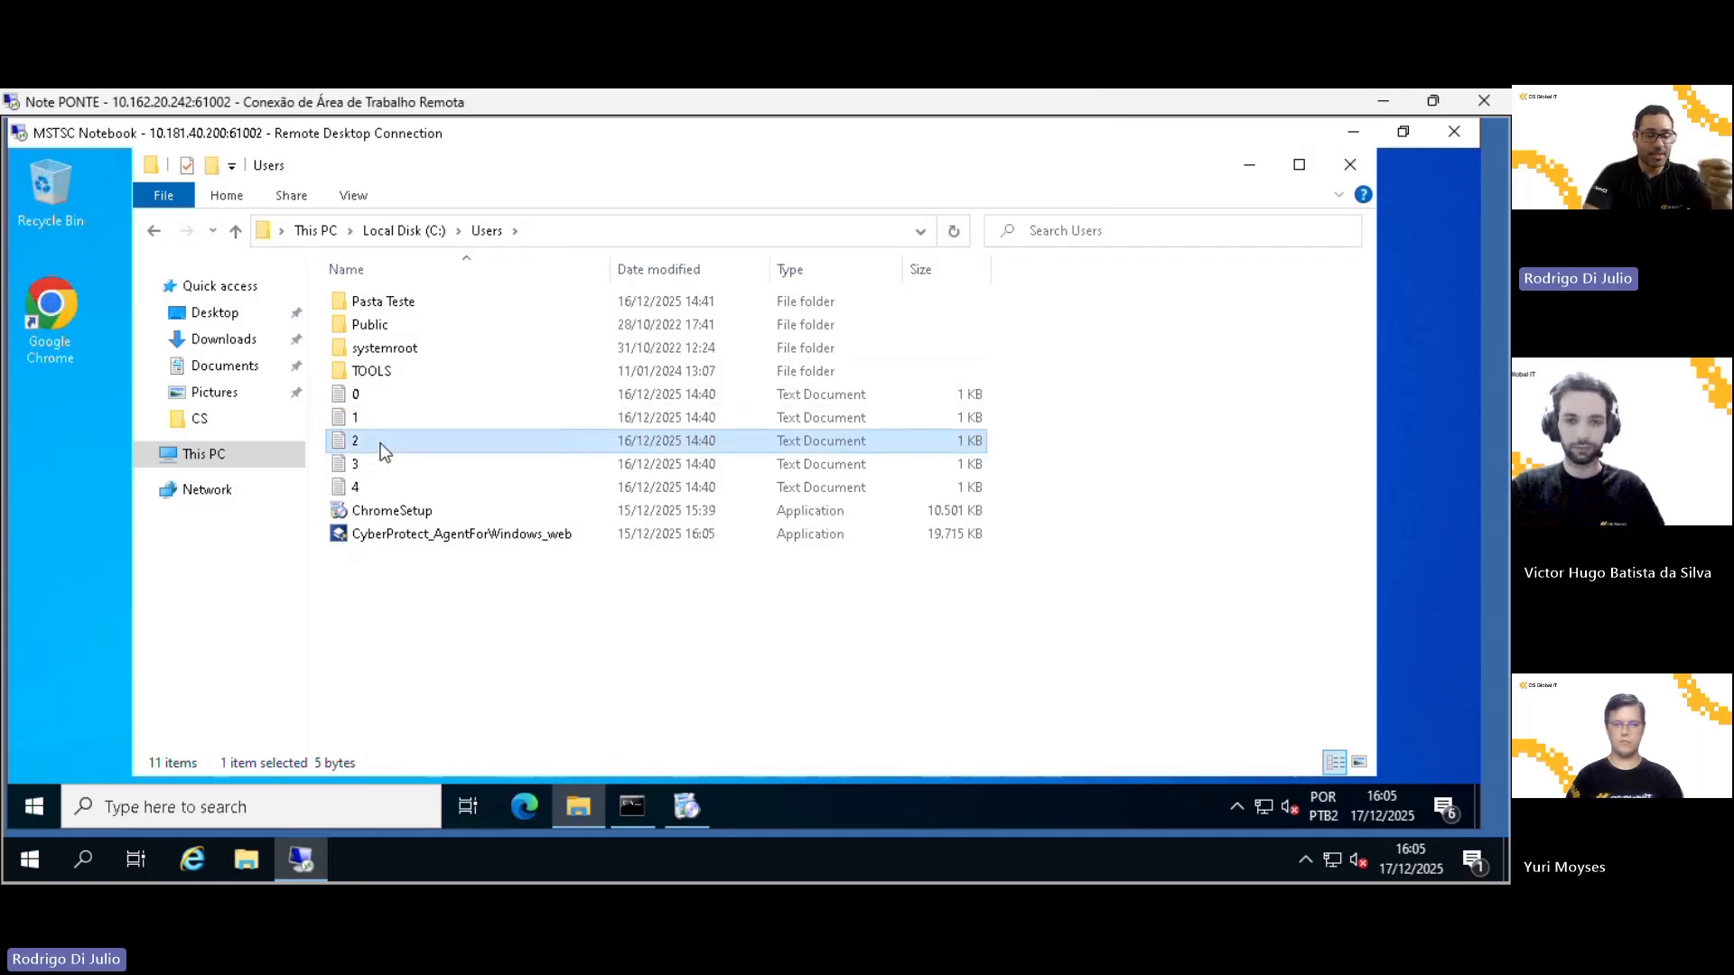
left_click(386, 418)
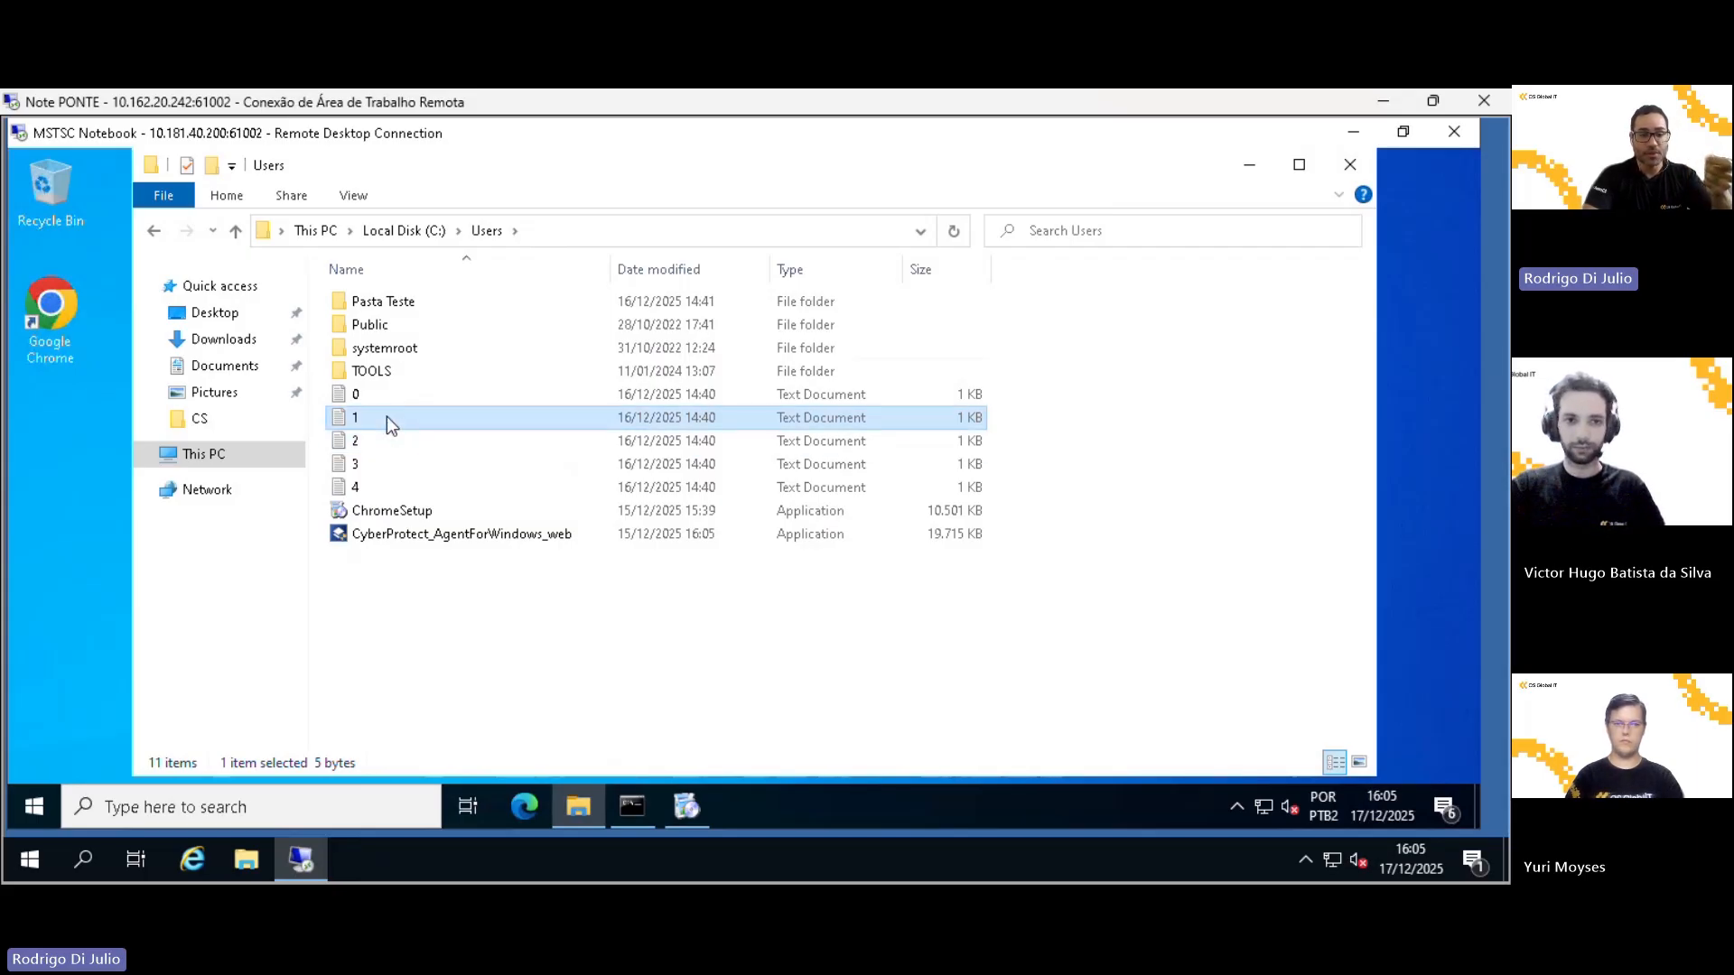
left_click(390, 439)
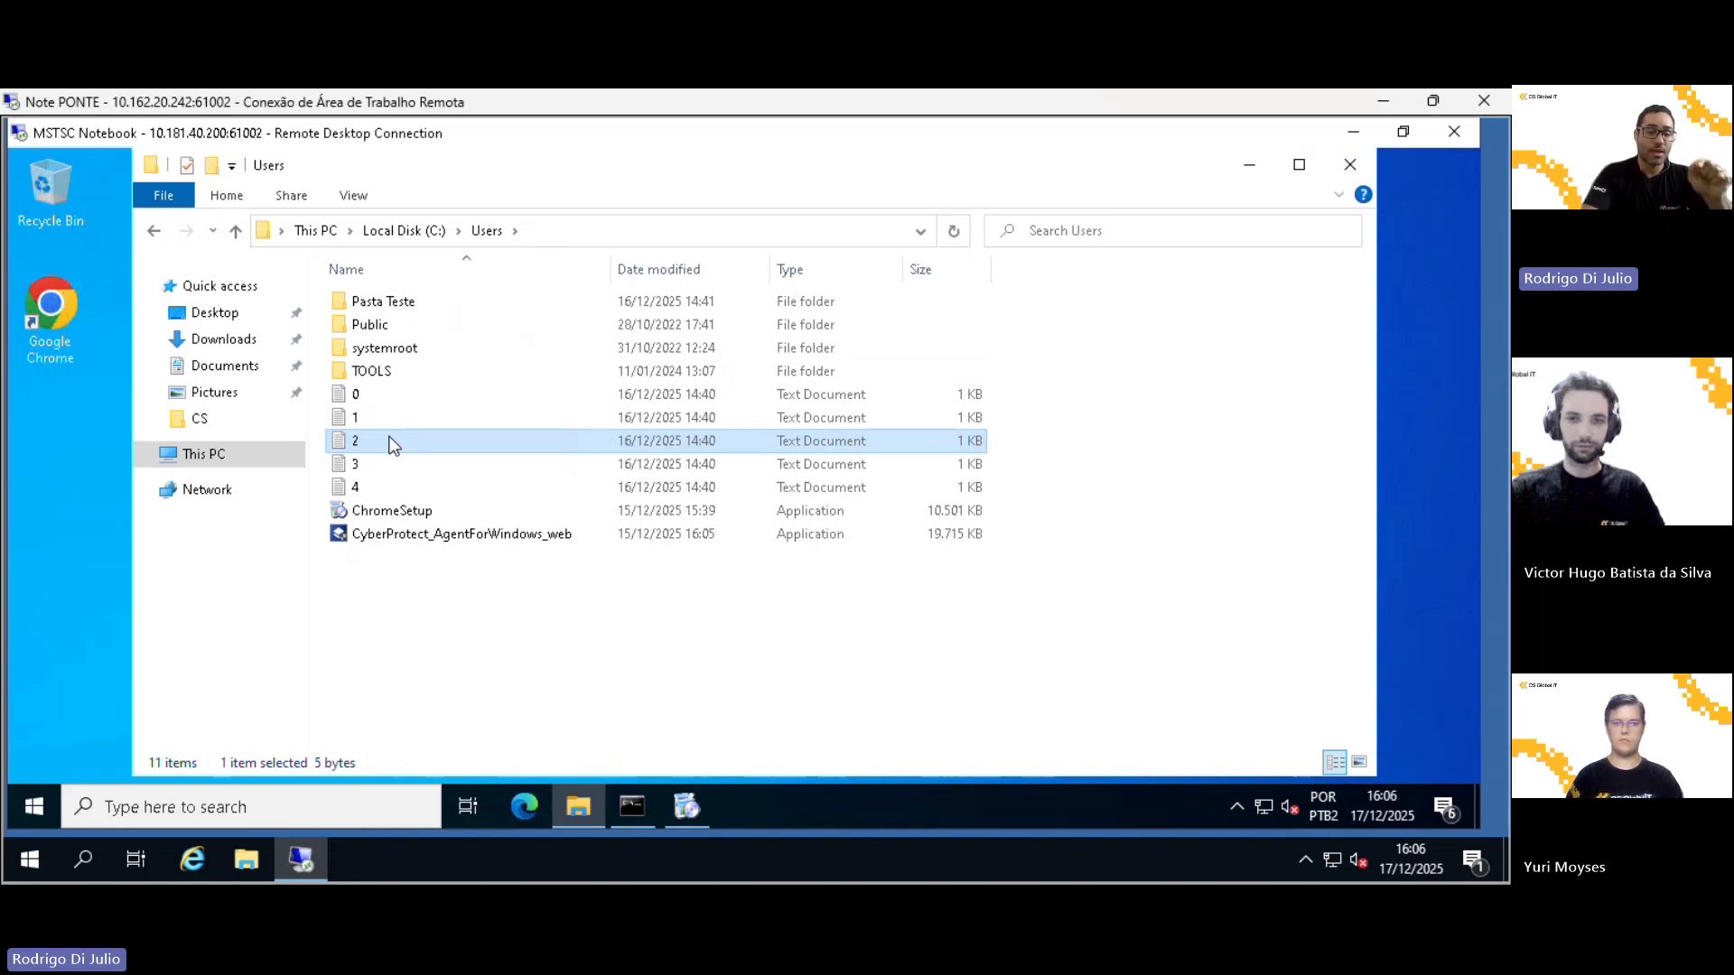
Switch to the Cyber Protect Console and open C:\CS in the files and folders recovery of CSC-ACR-01's 11:24 backup
key("alt+Tab")
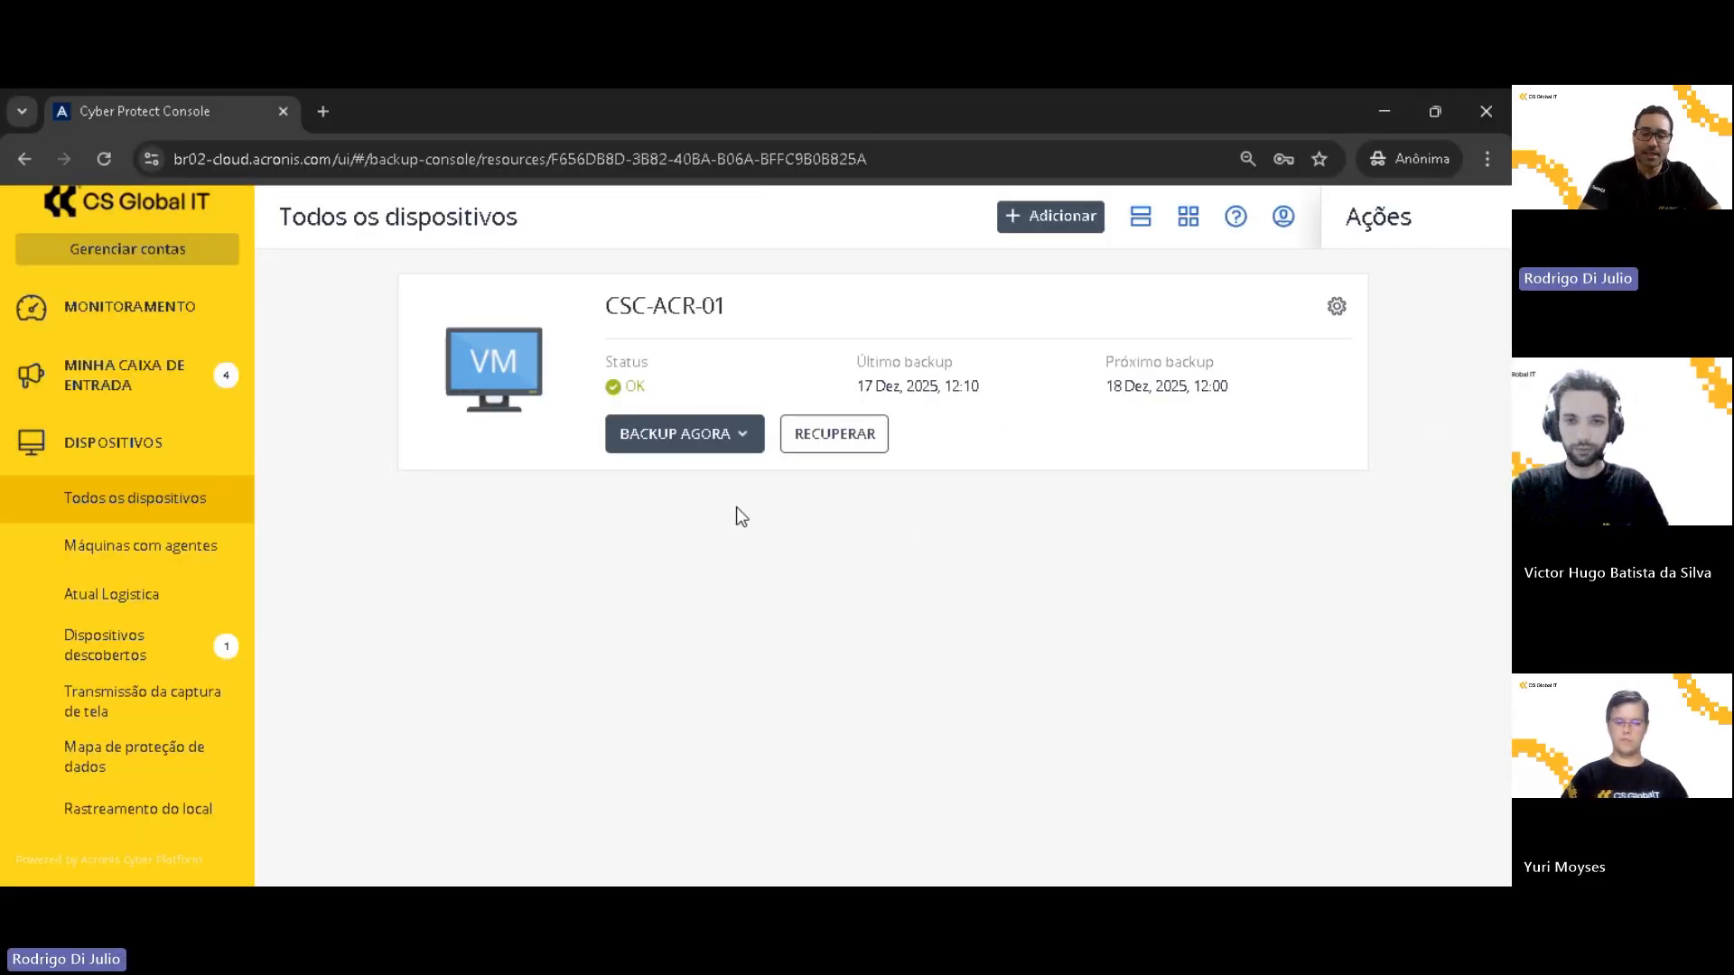
left_click(836, 438)
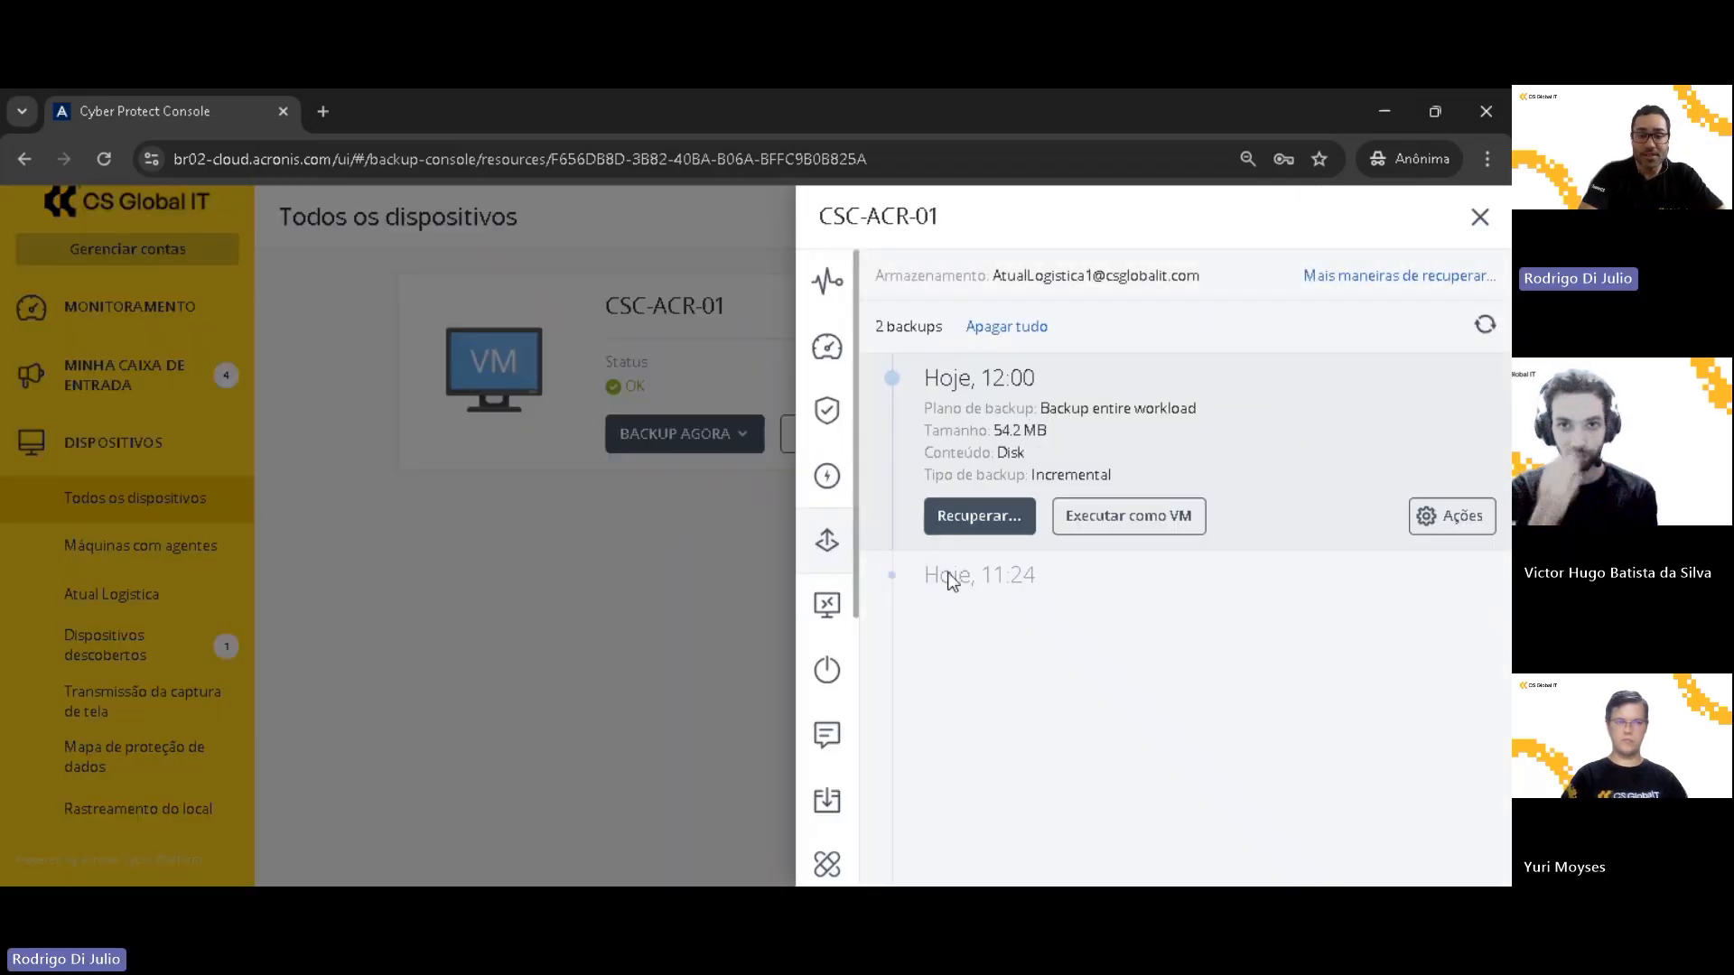
left_click(943, 580)
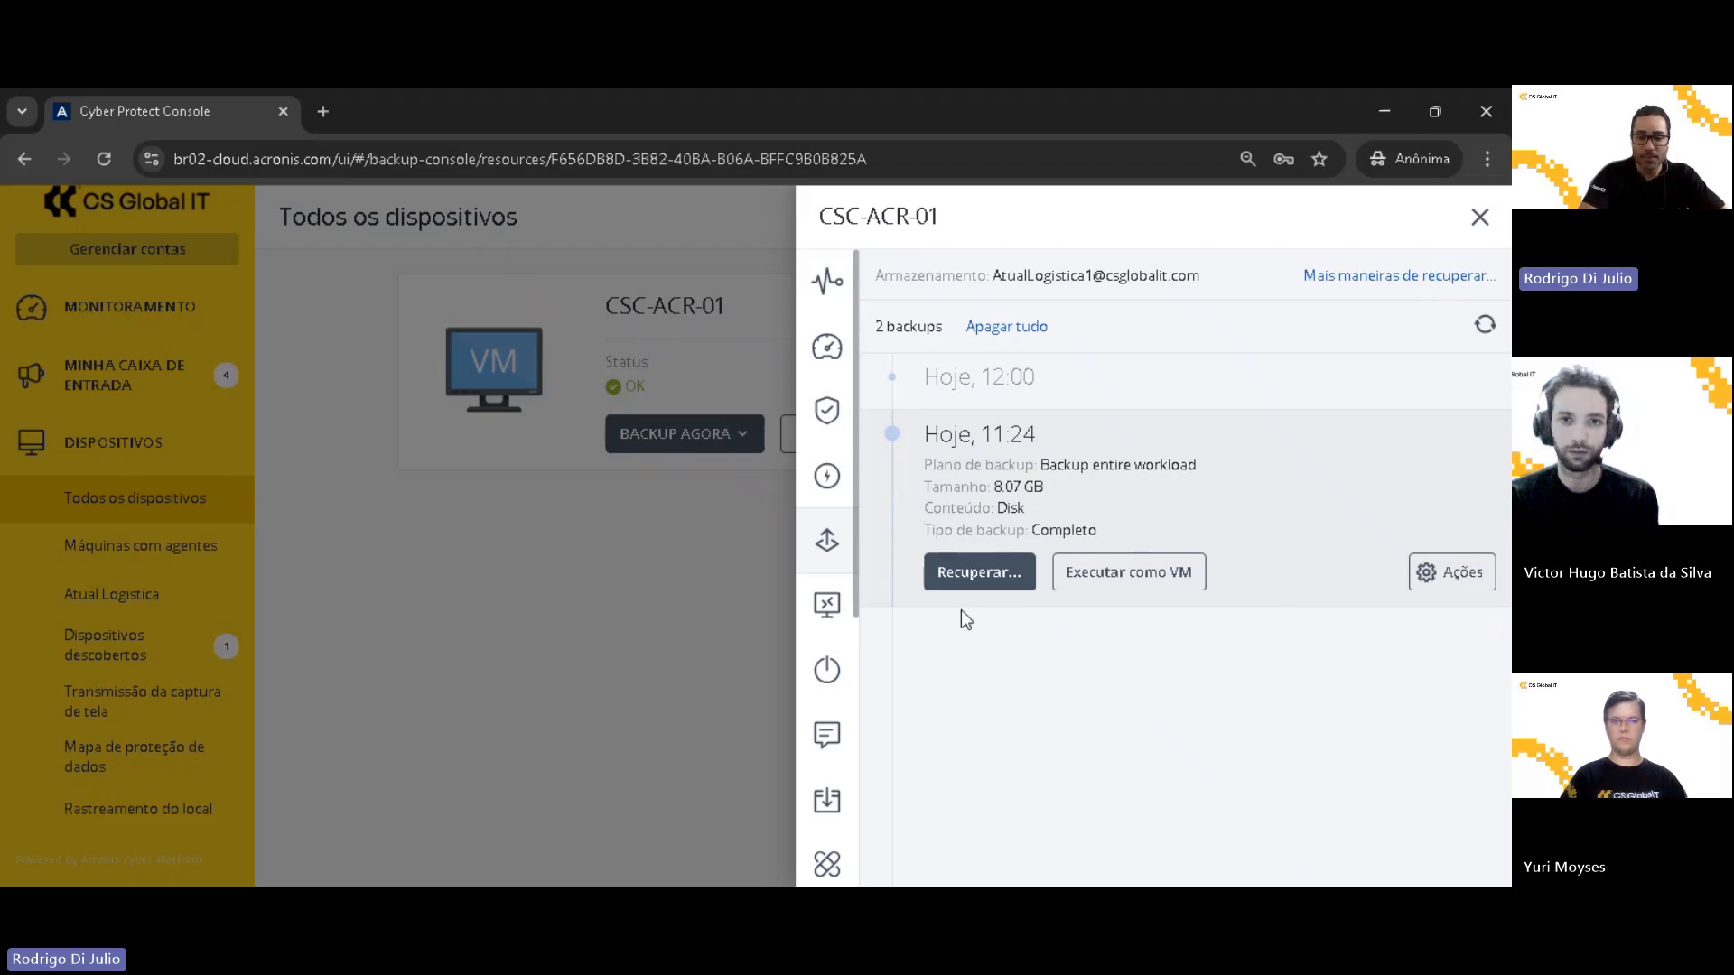
left_click(979, 578)
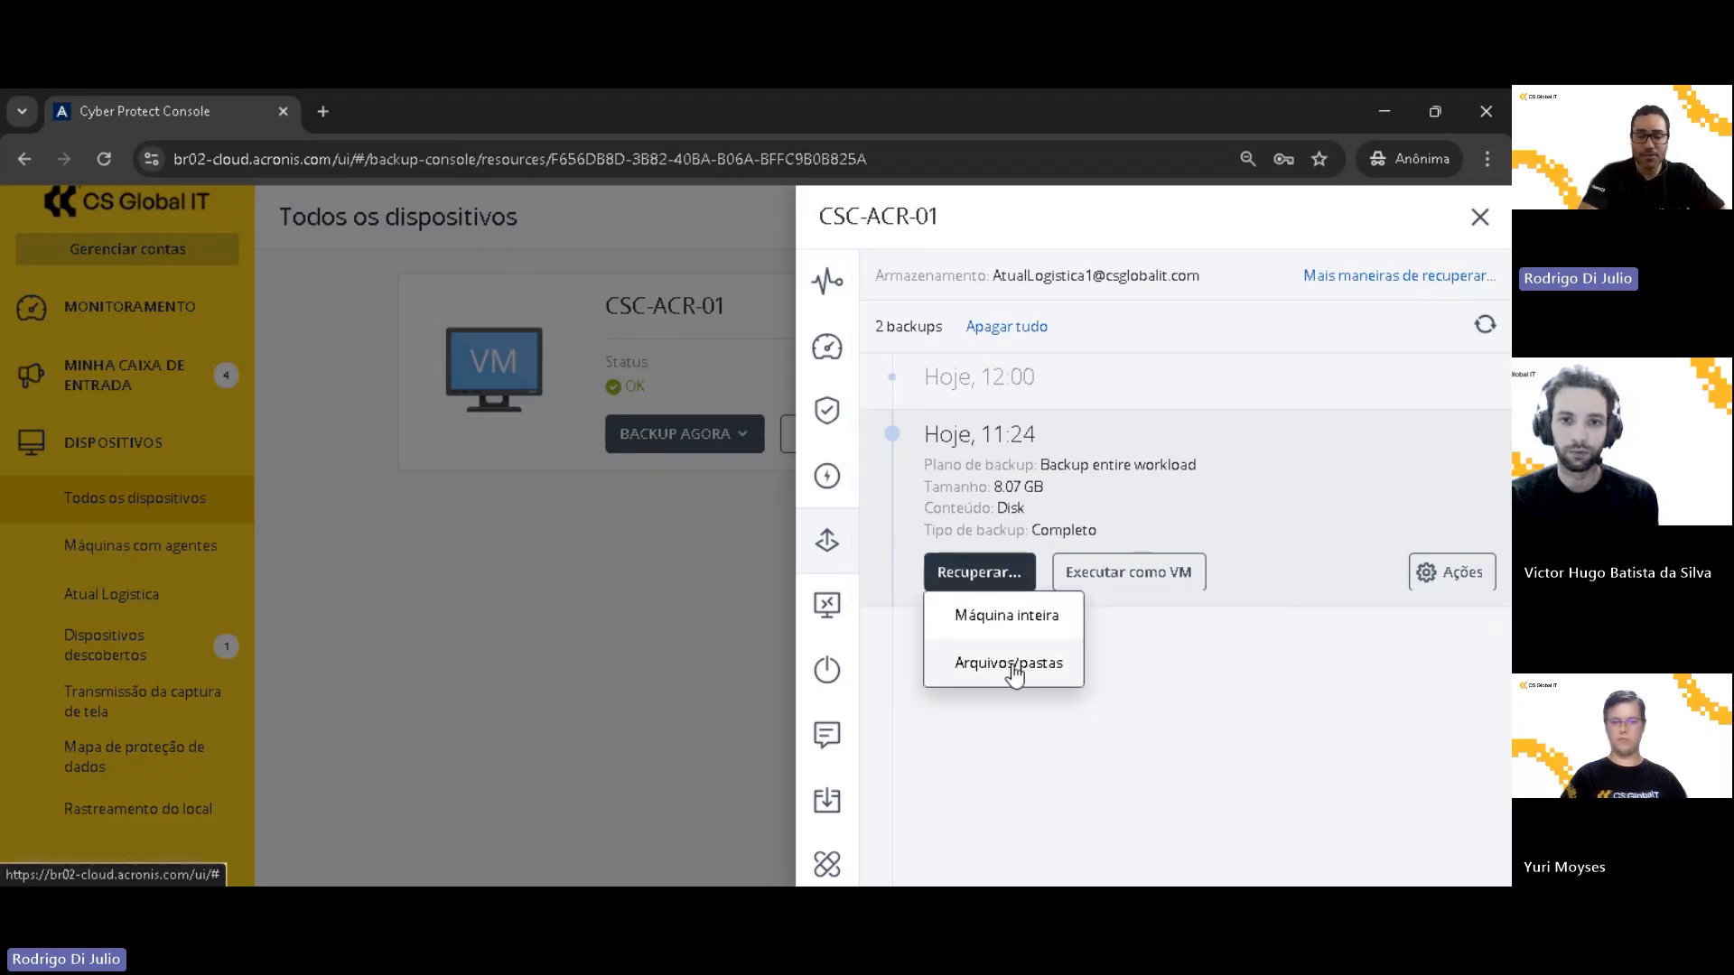
left_click(1014, 673)
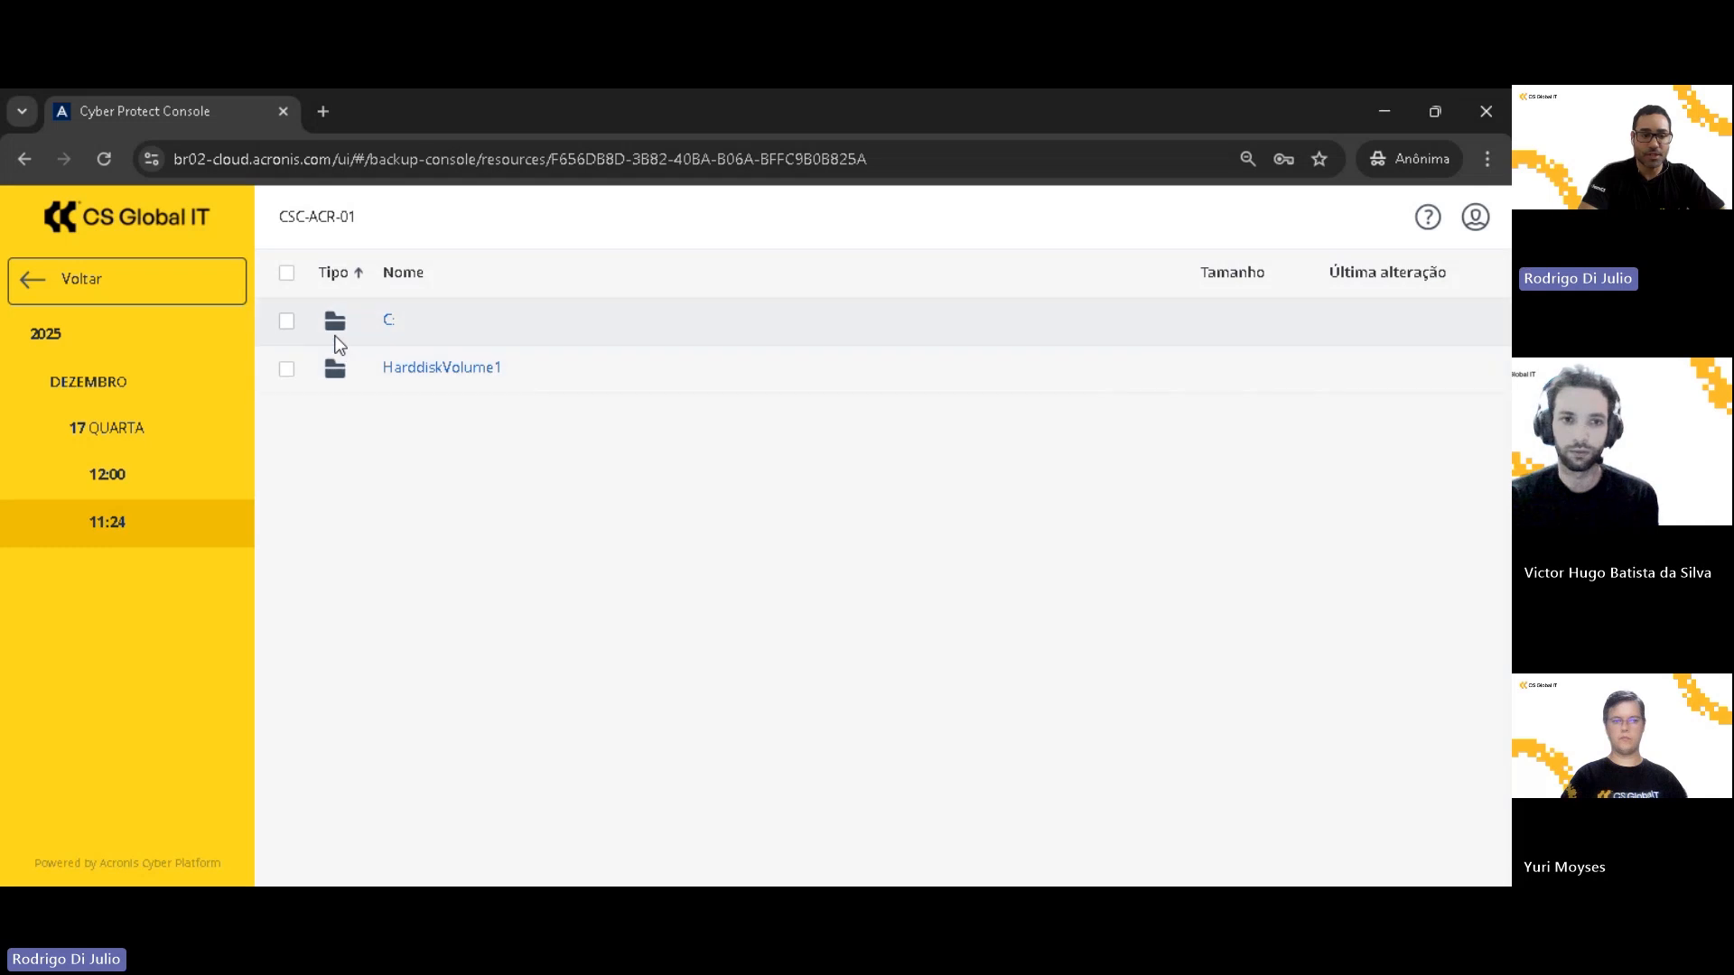
left_click(391, 323)
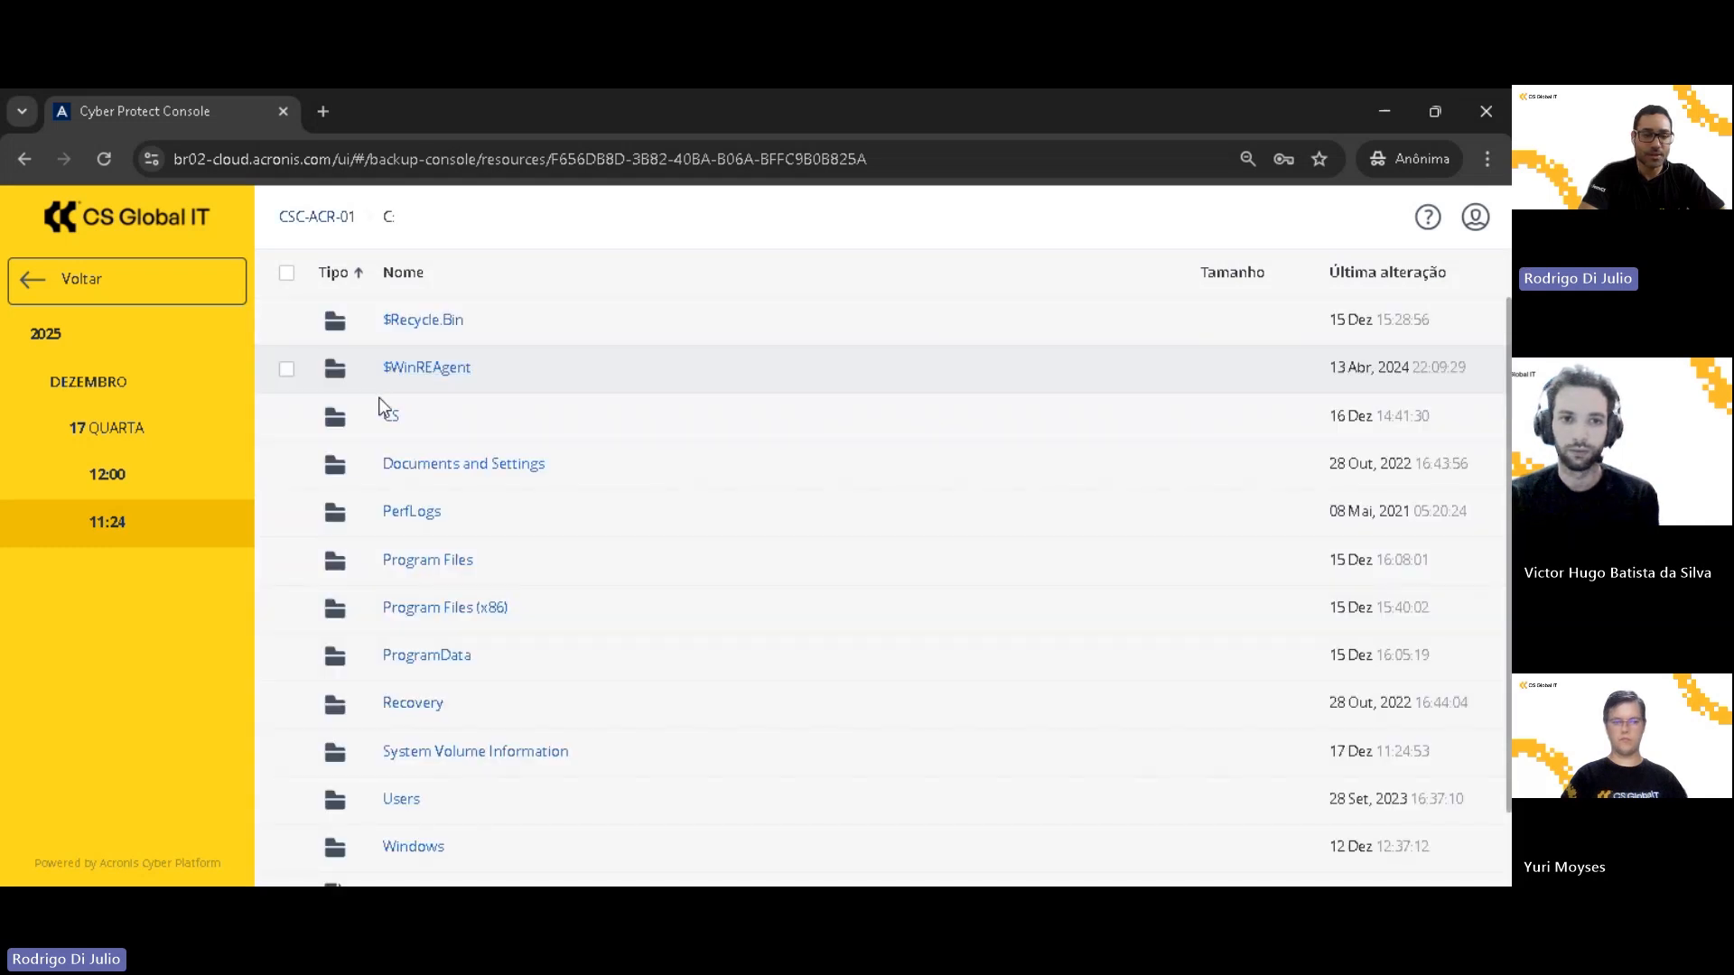
left_click(391, 418)
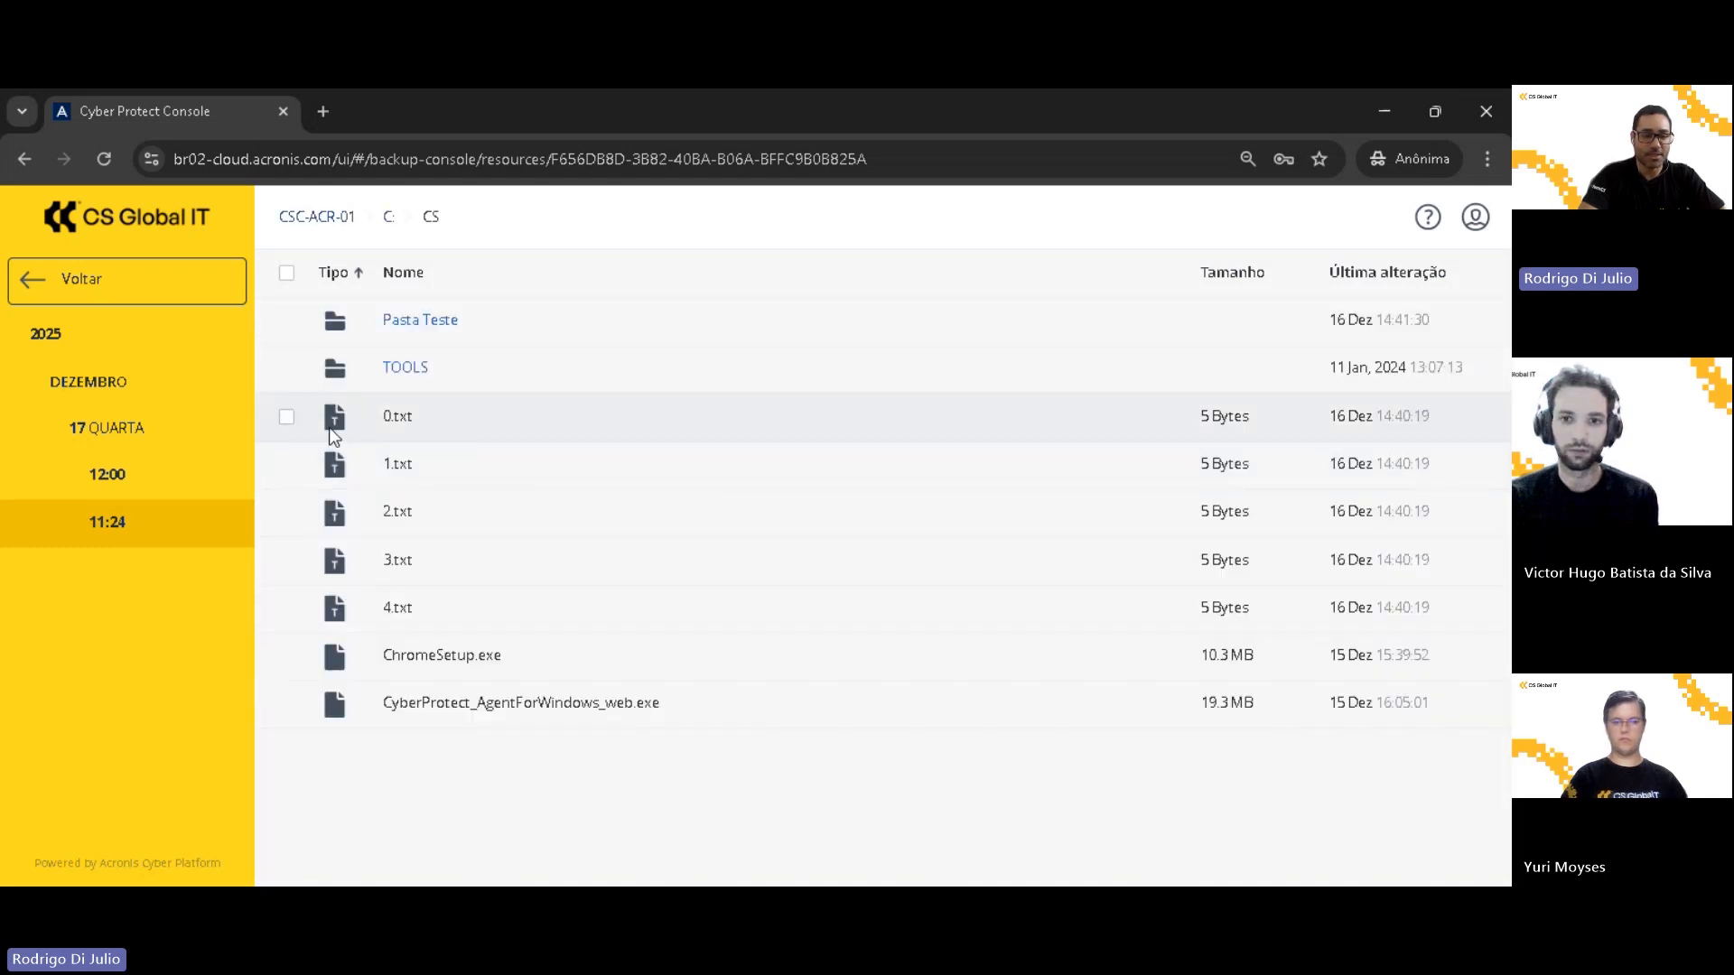
Download 0.txt from the backup to C:\Restore and open the downloaded file
left_click(286, 418)
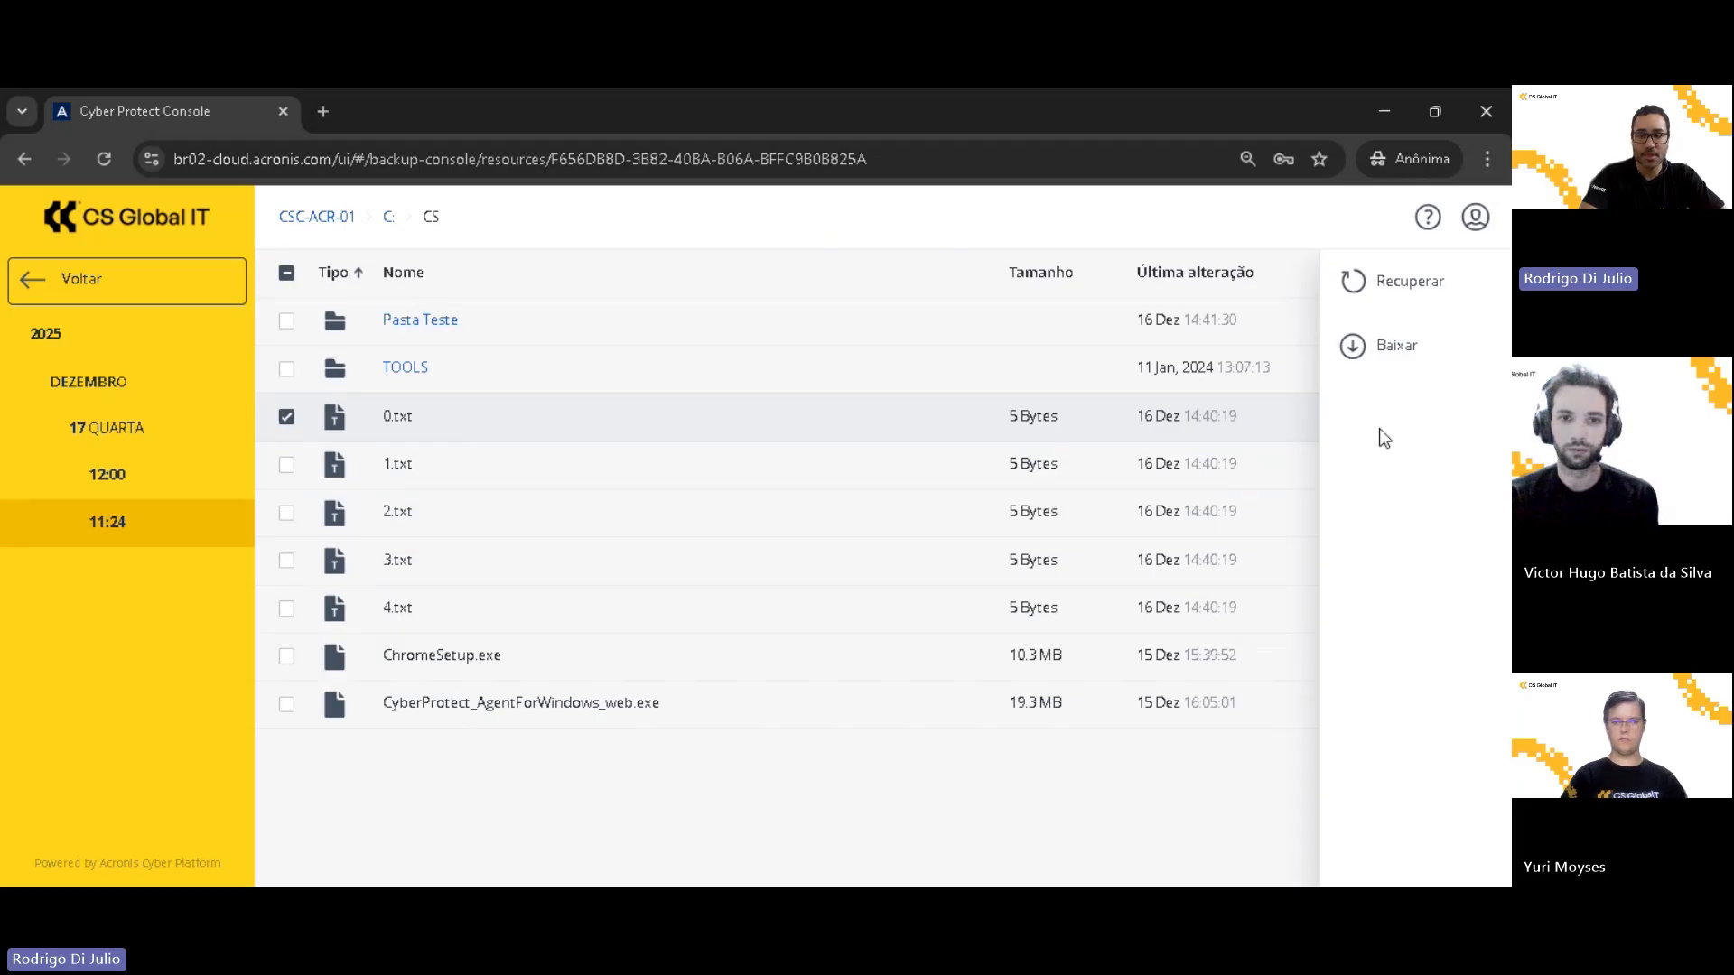
left_click(1380, 354)
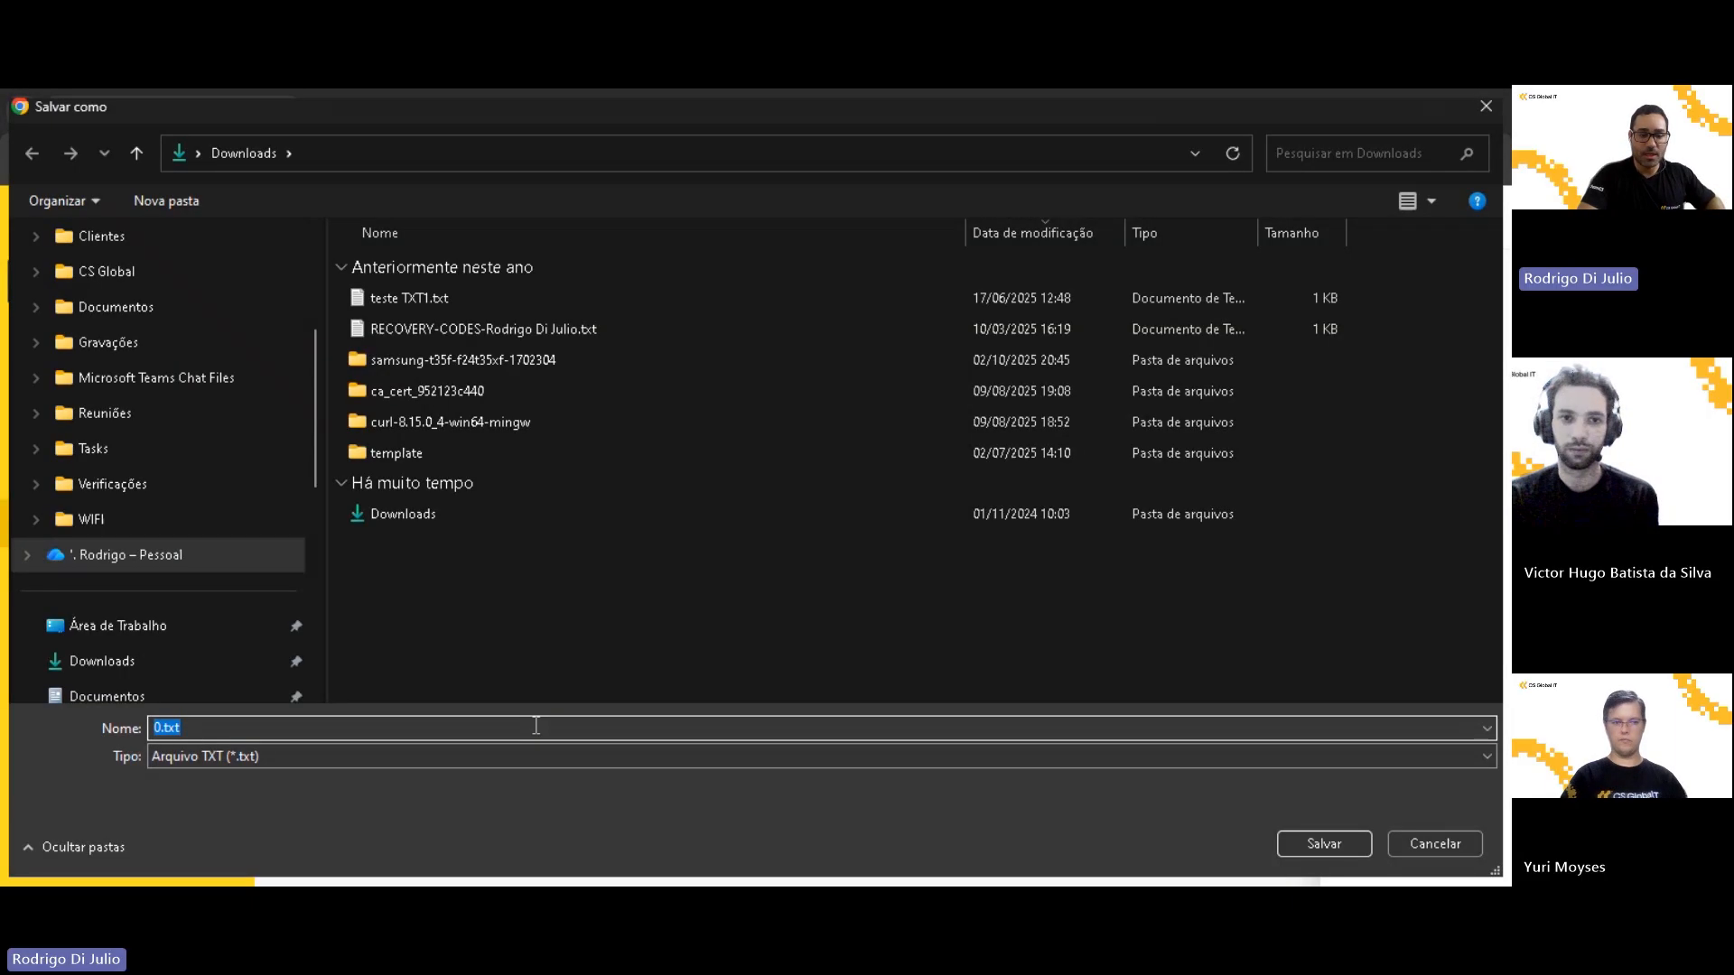
left_click(518, 721)
type("C:\\Restore")
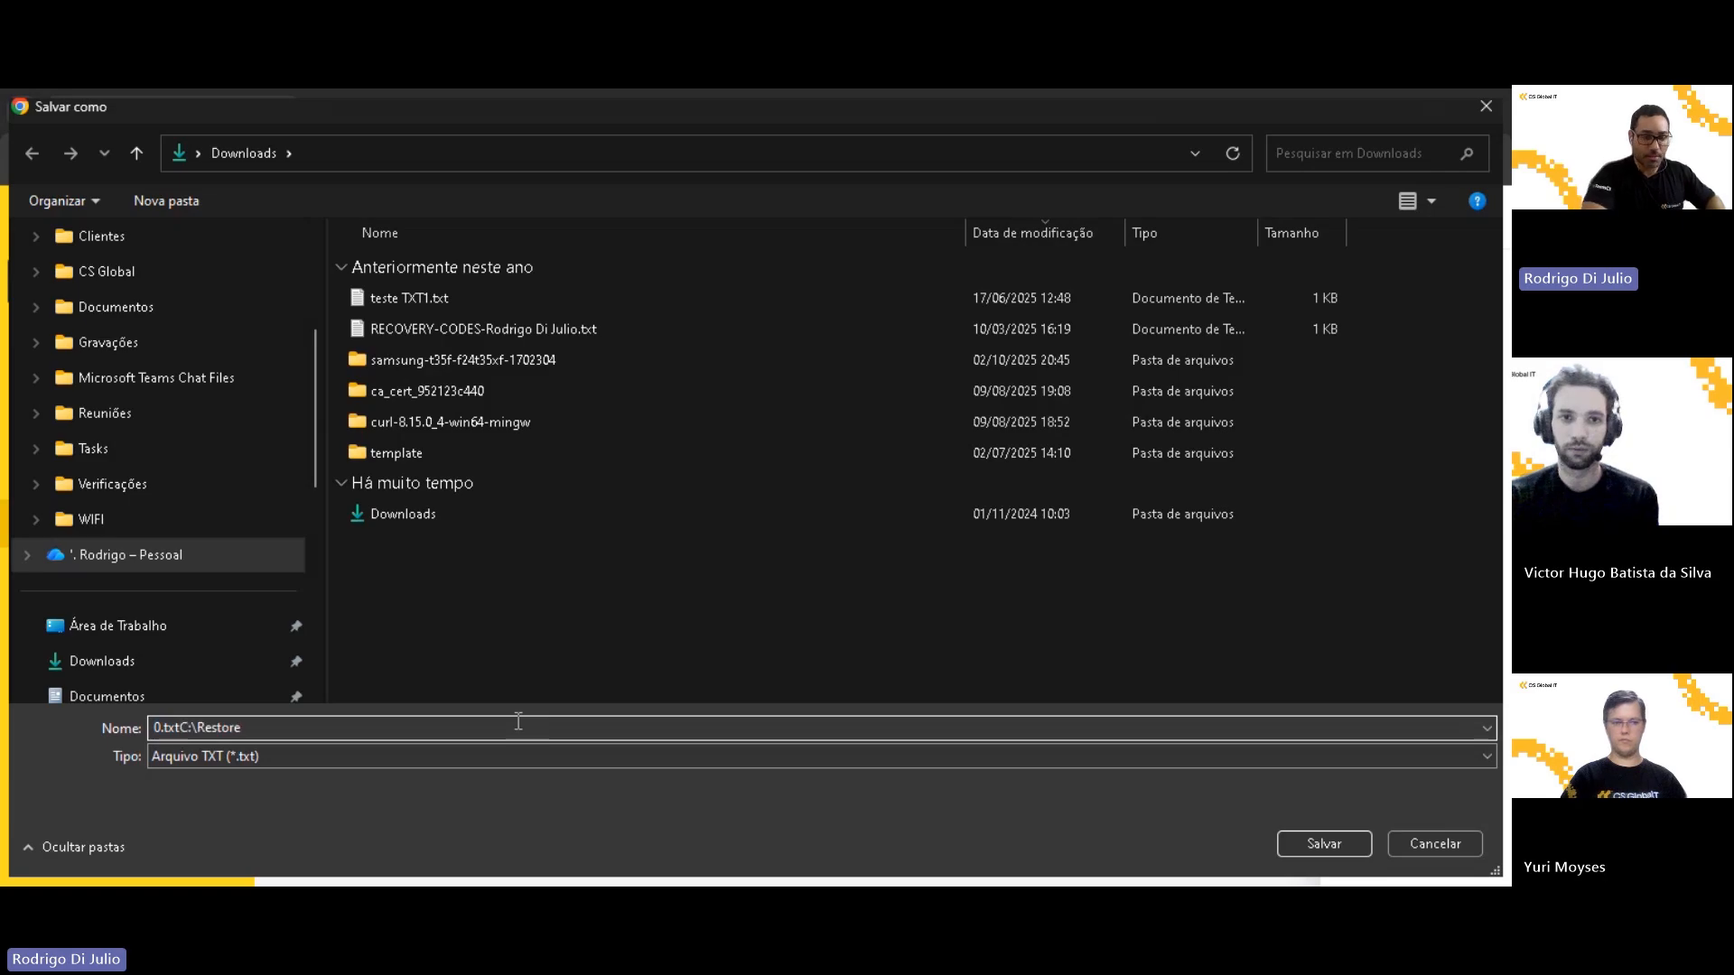
key("Return")
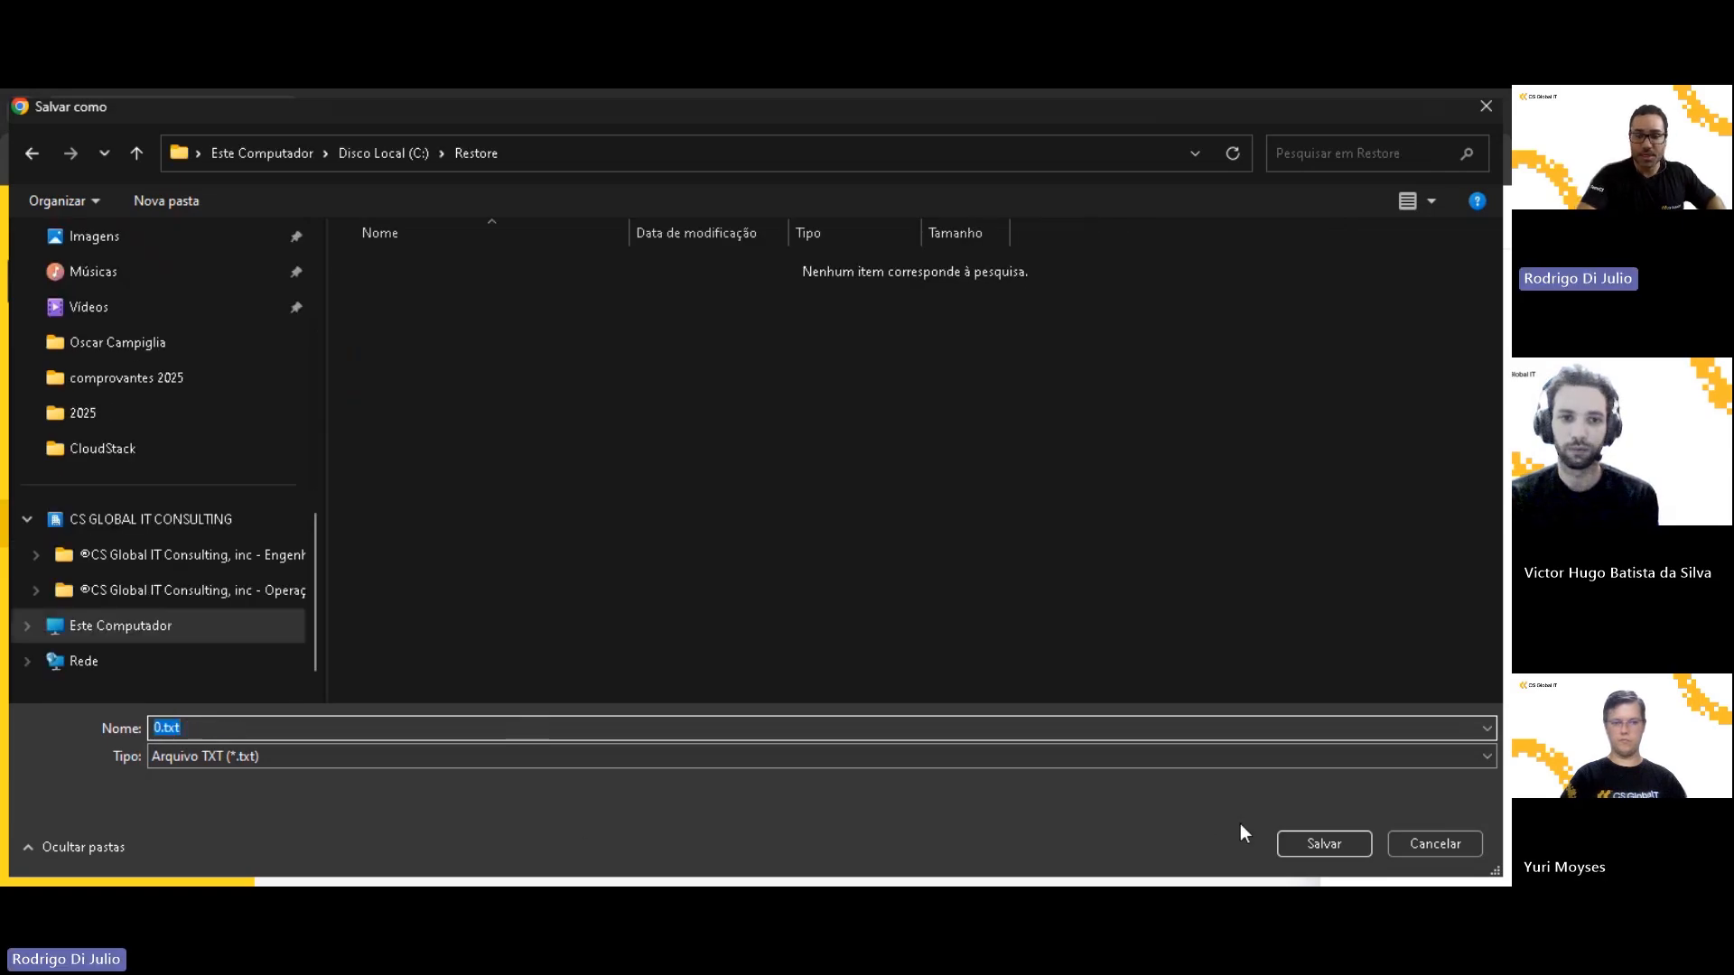
left_click(1309, 844)
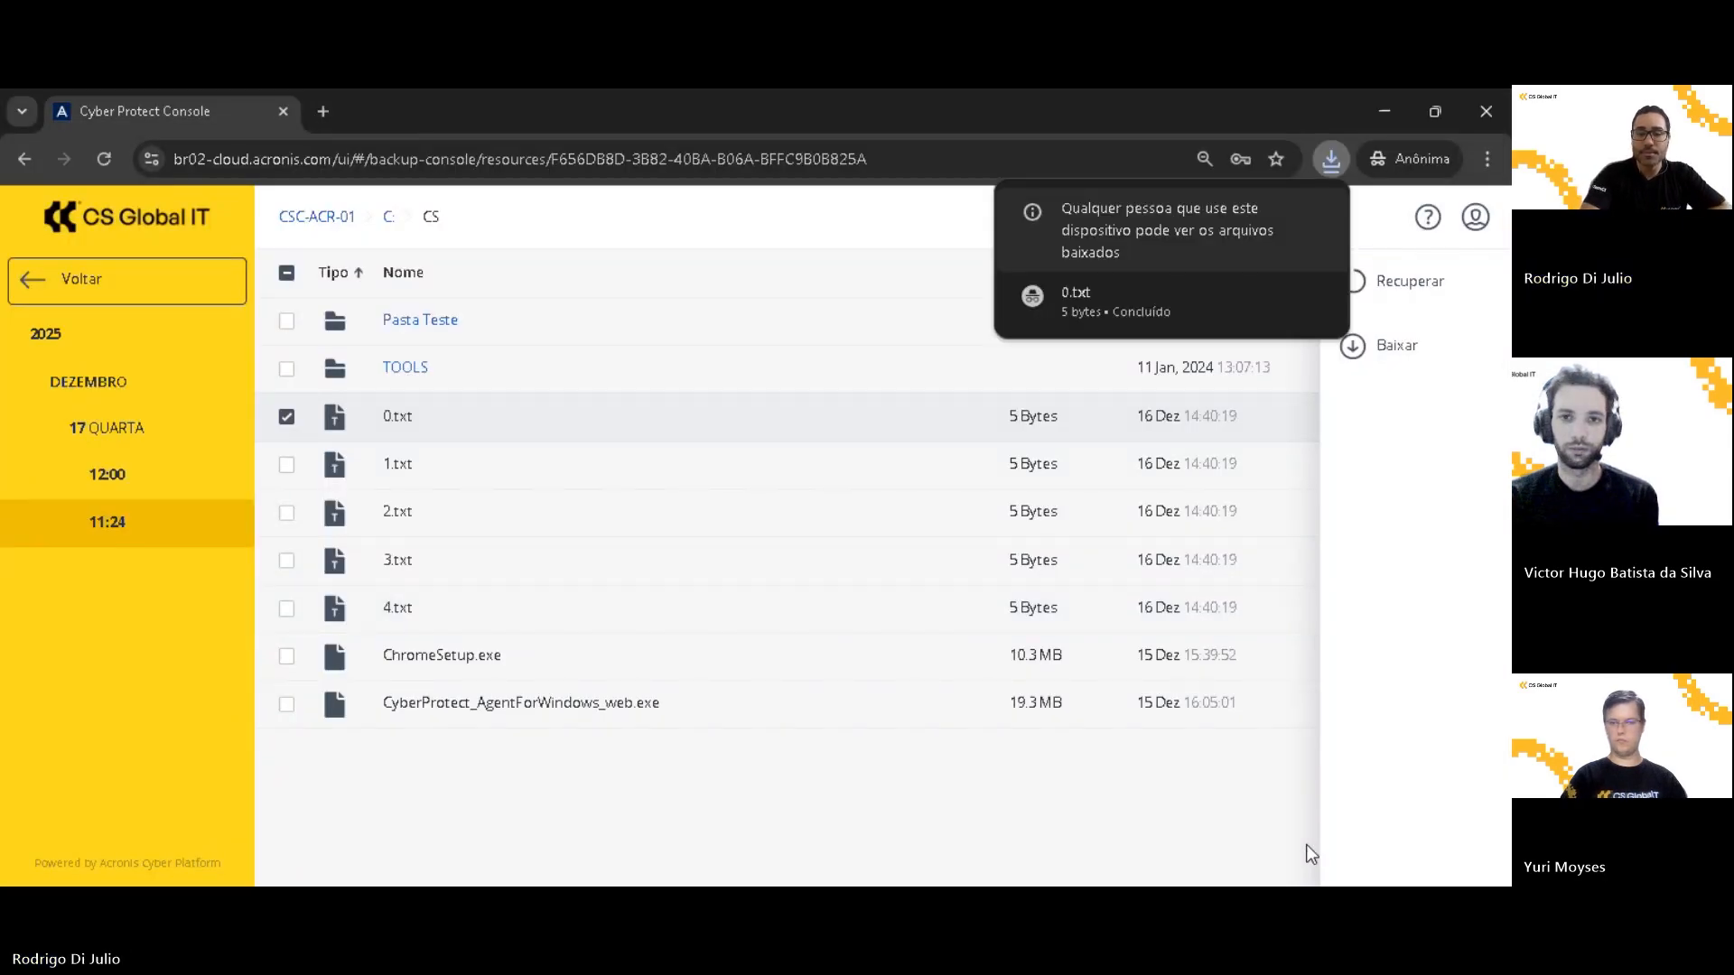
left_click(1097, 294)
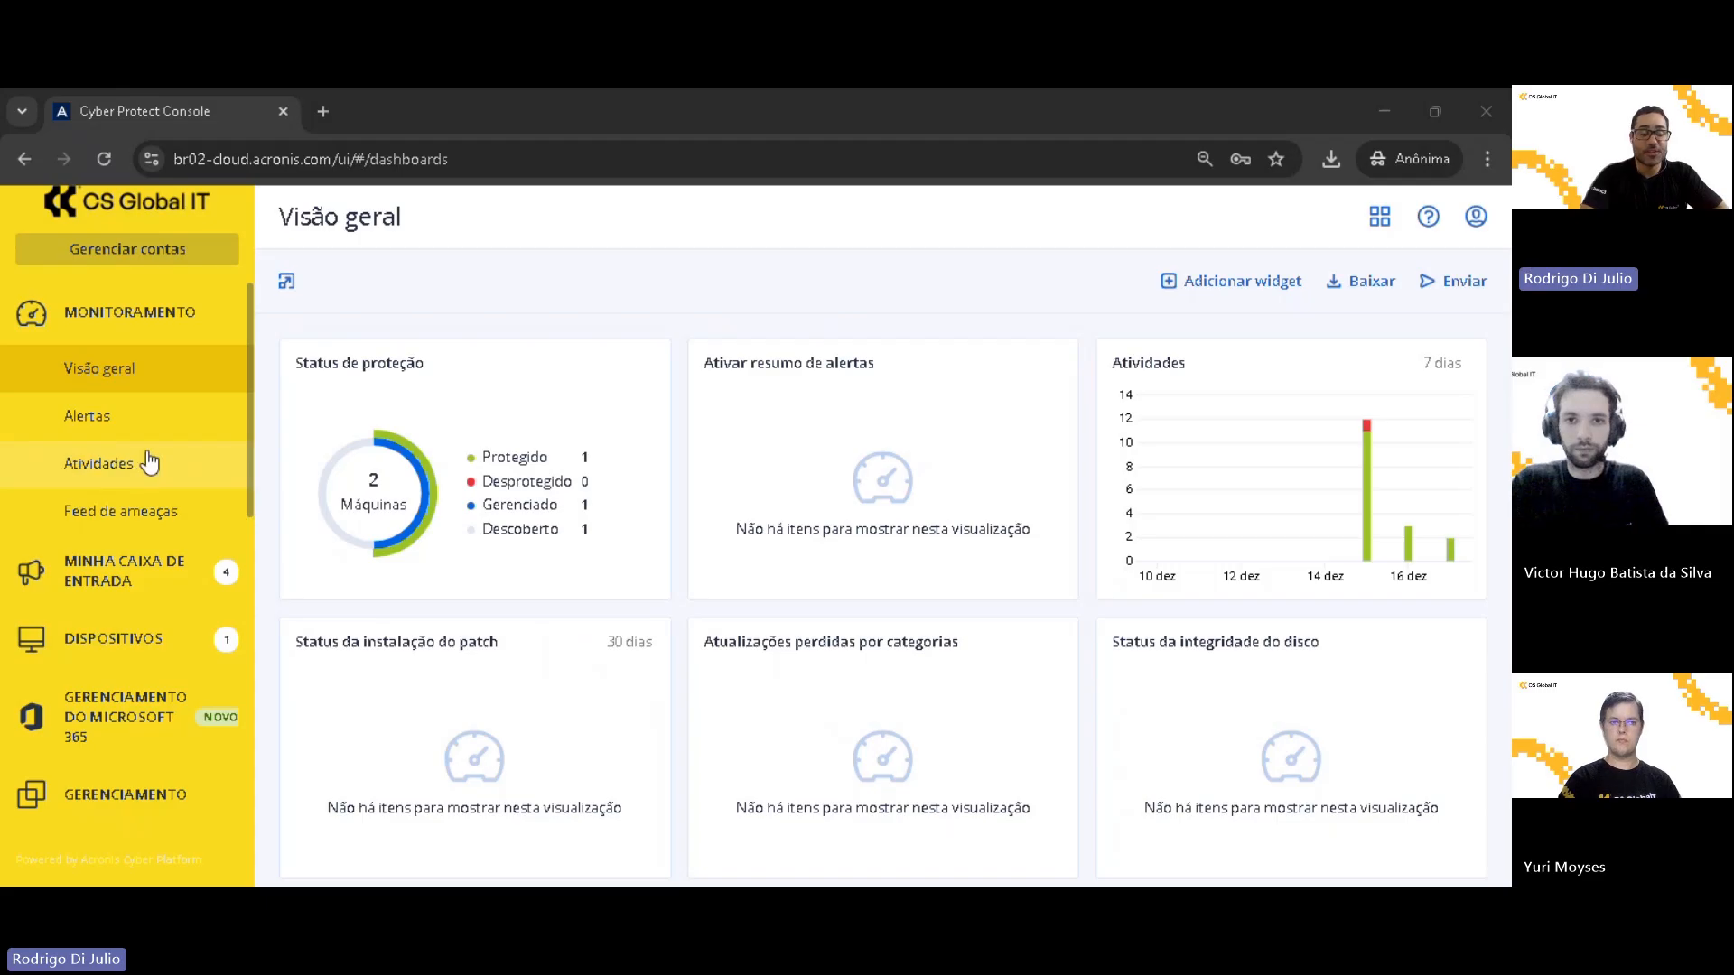
Review the monitoring activities list, and open whole-machine recovery of CSC-ACR-01 from today's 12:00 backup
left_click(106, 466)
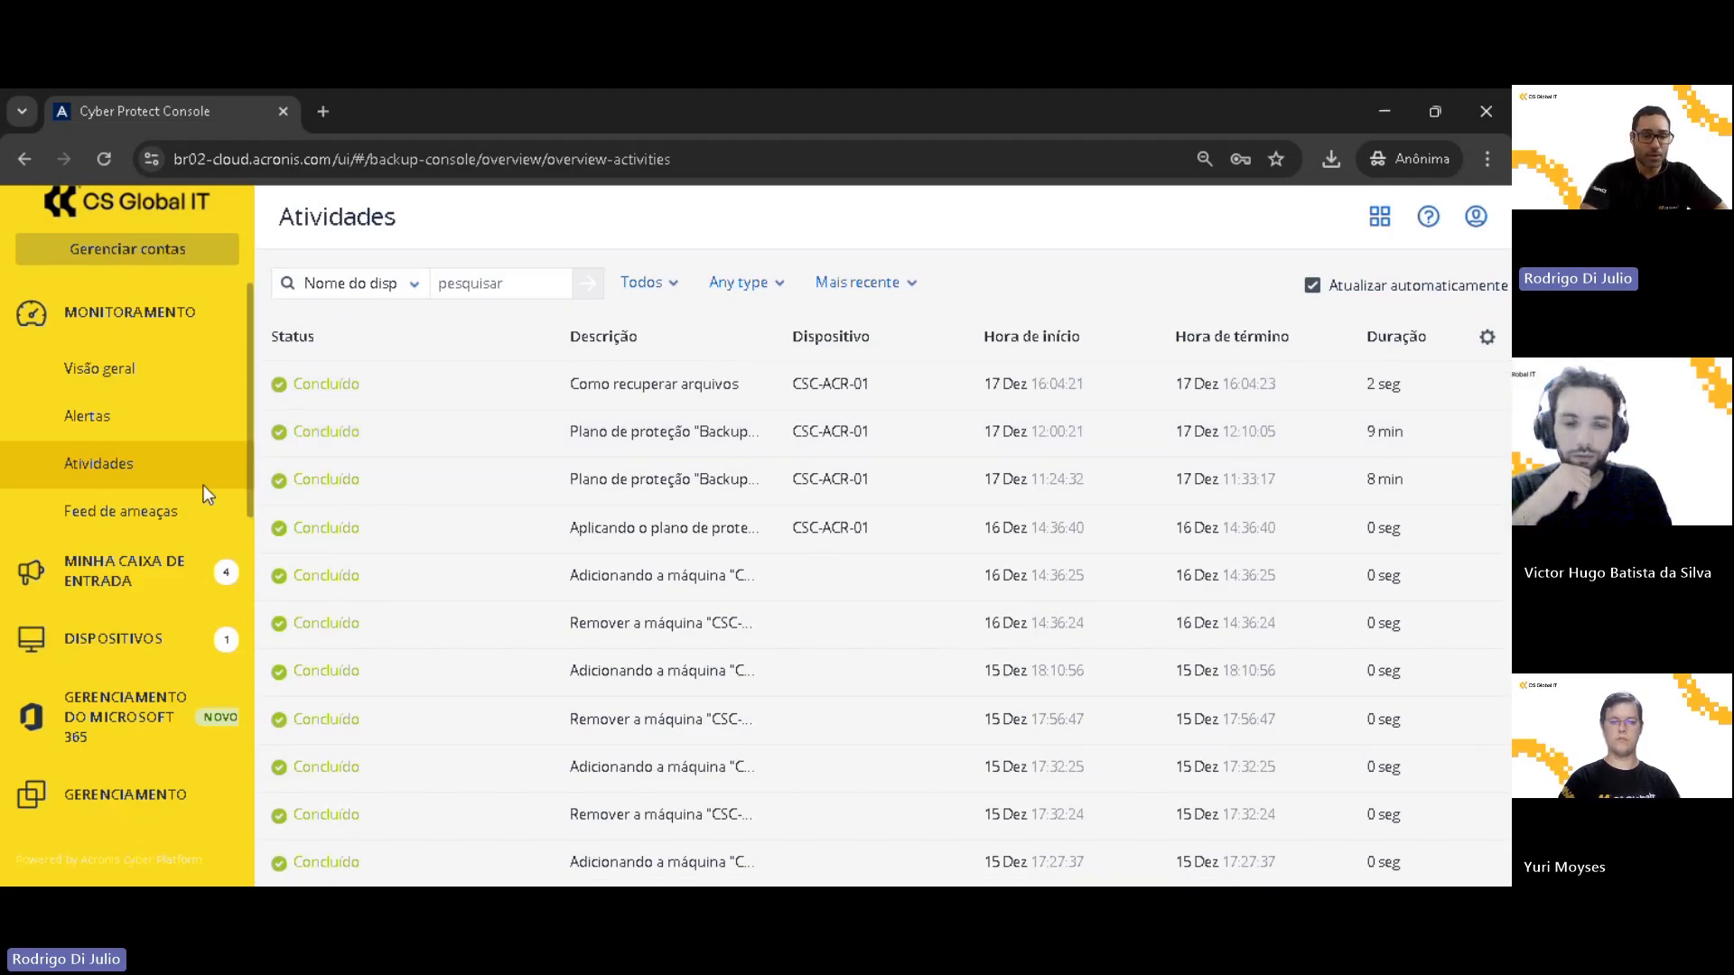
left_click(119, 639)
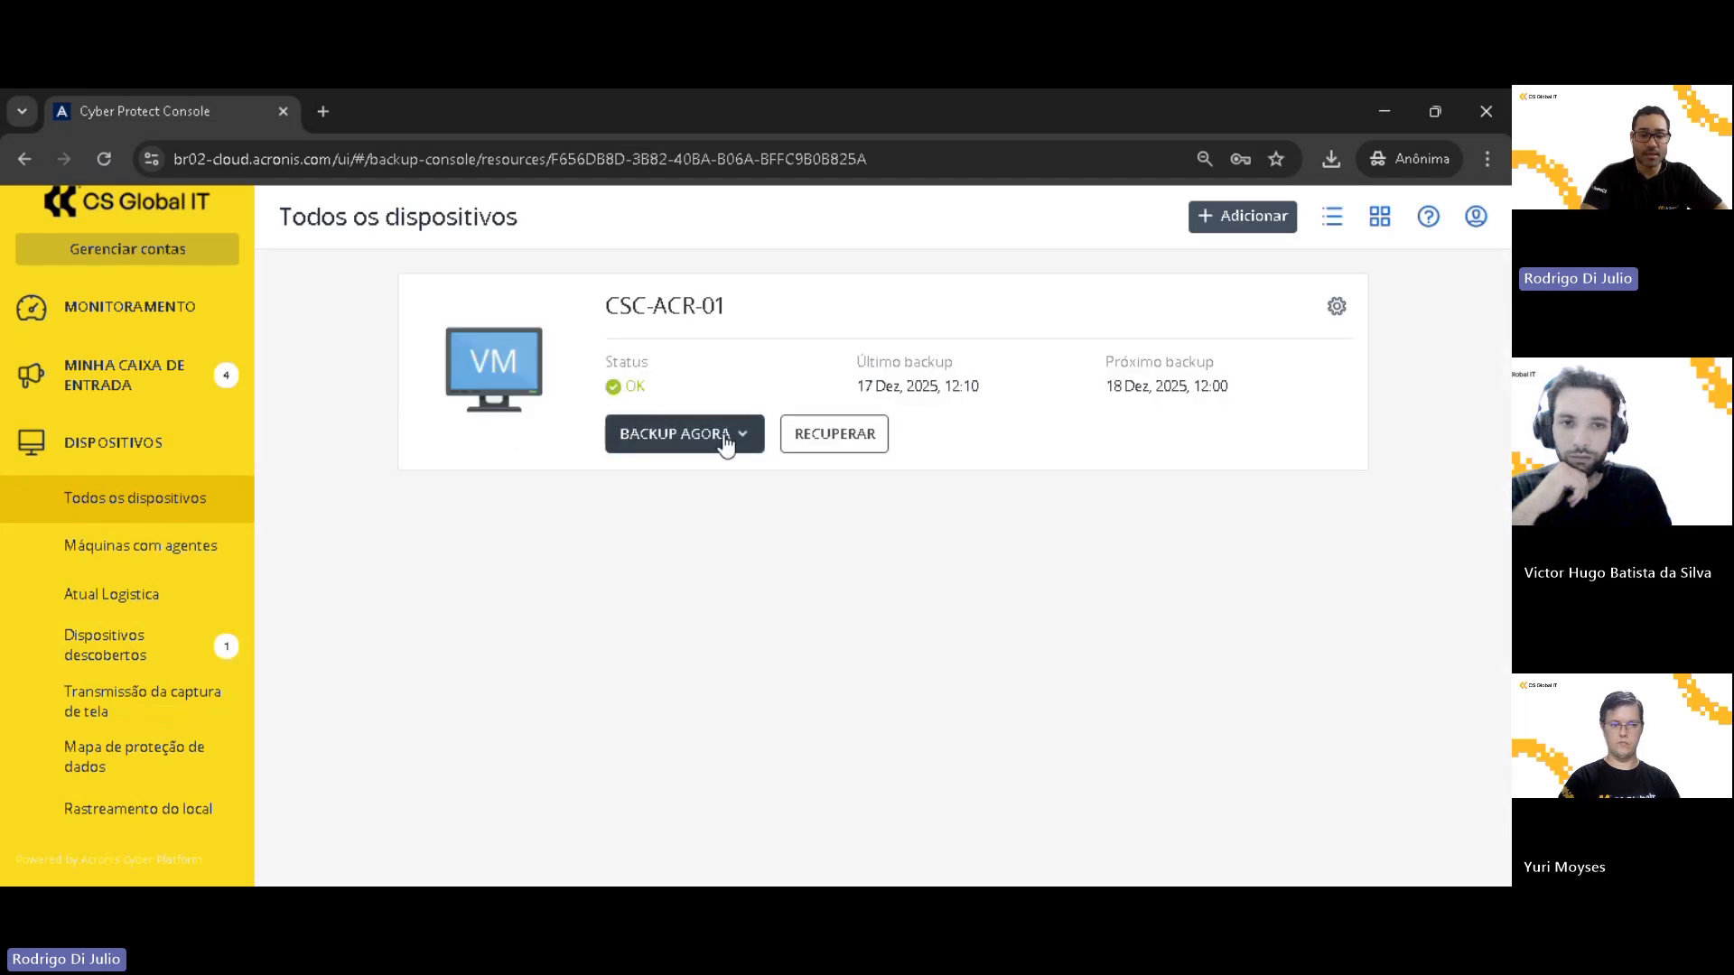
left_click(818, 446)
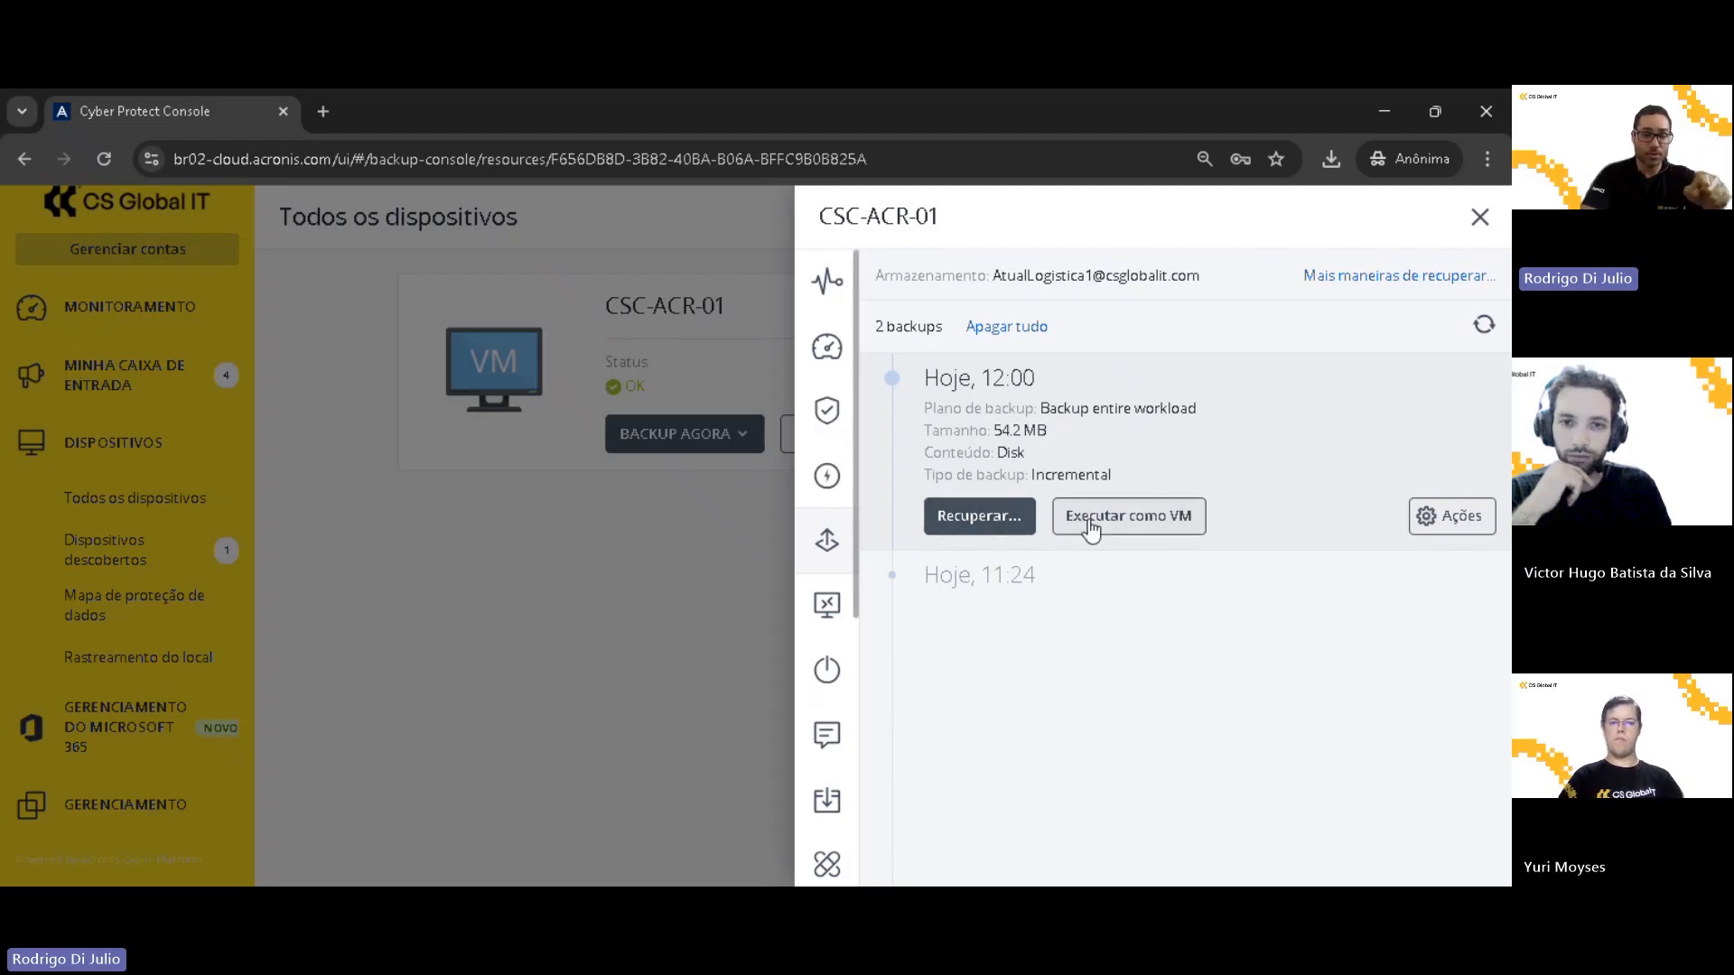
left_click(992, 517)
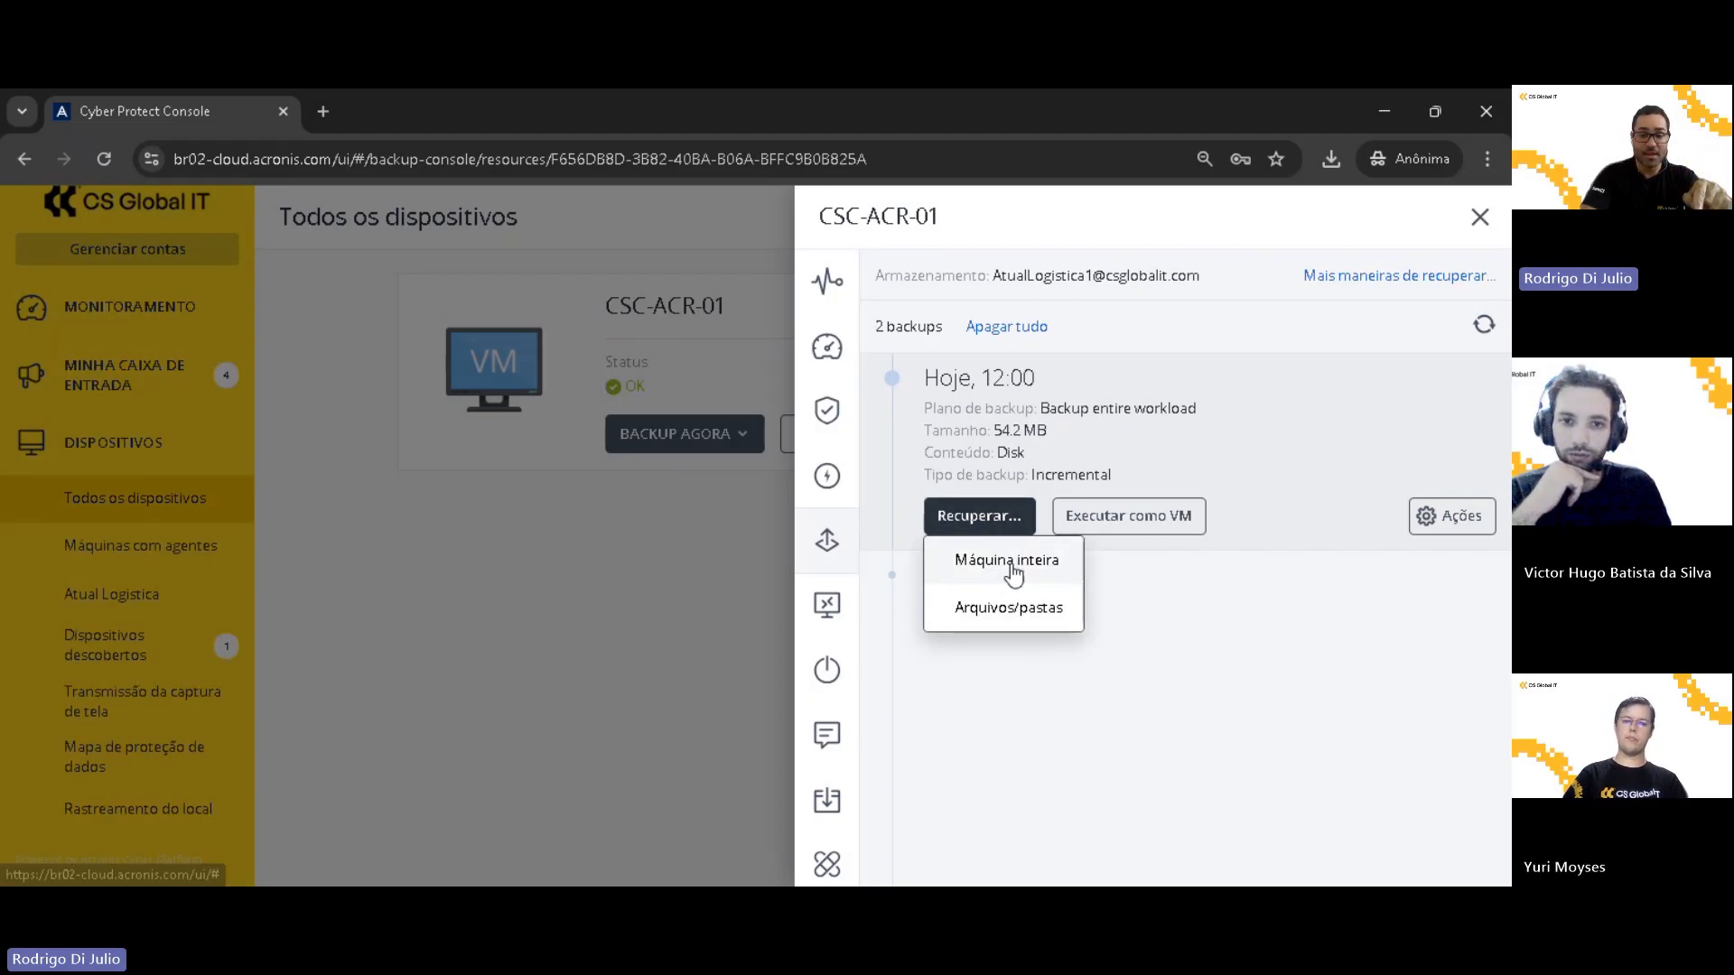
left_click(1010, 565)
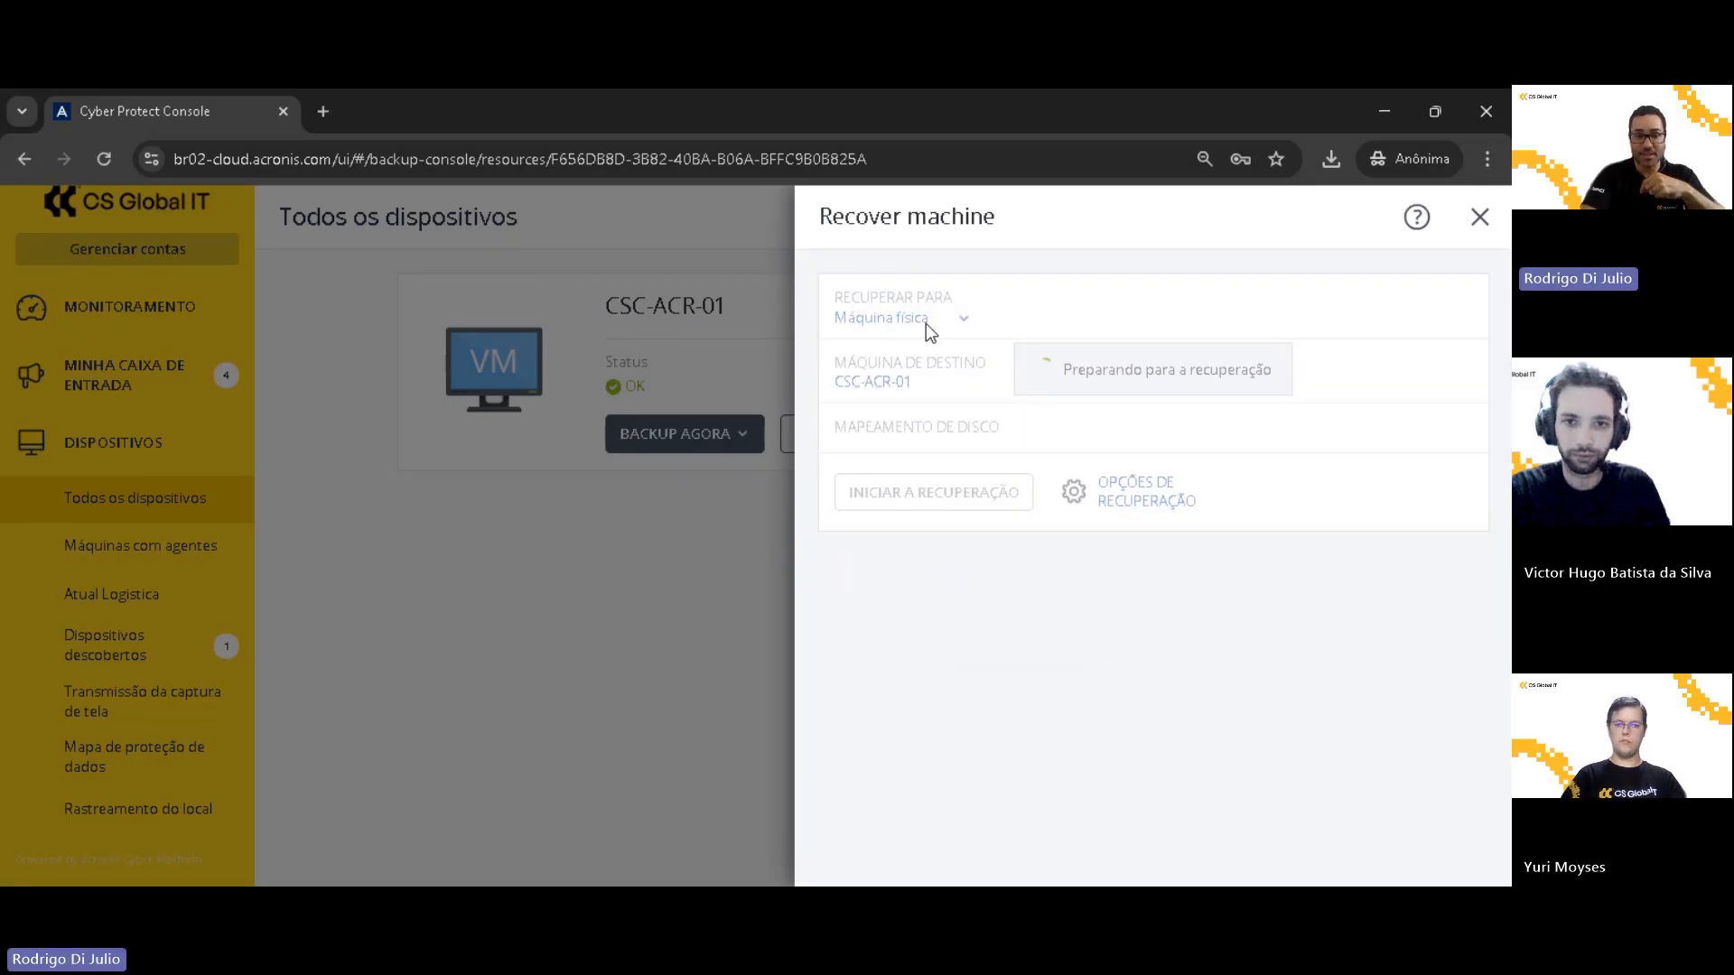
Set the recovery target to Máquina virtual, and view the destination machine selection for VMware ESXi without choosing one
left_click(970, 326)
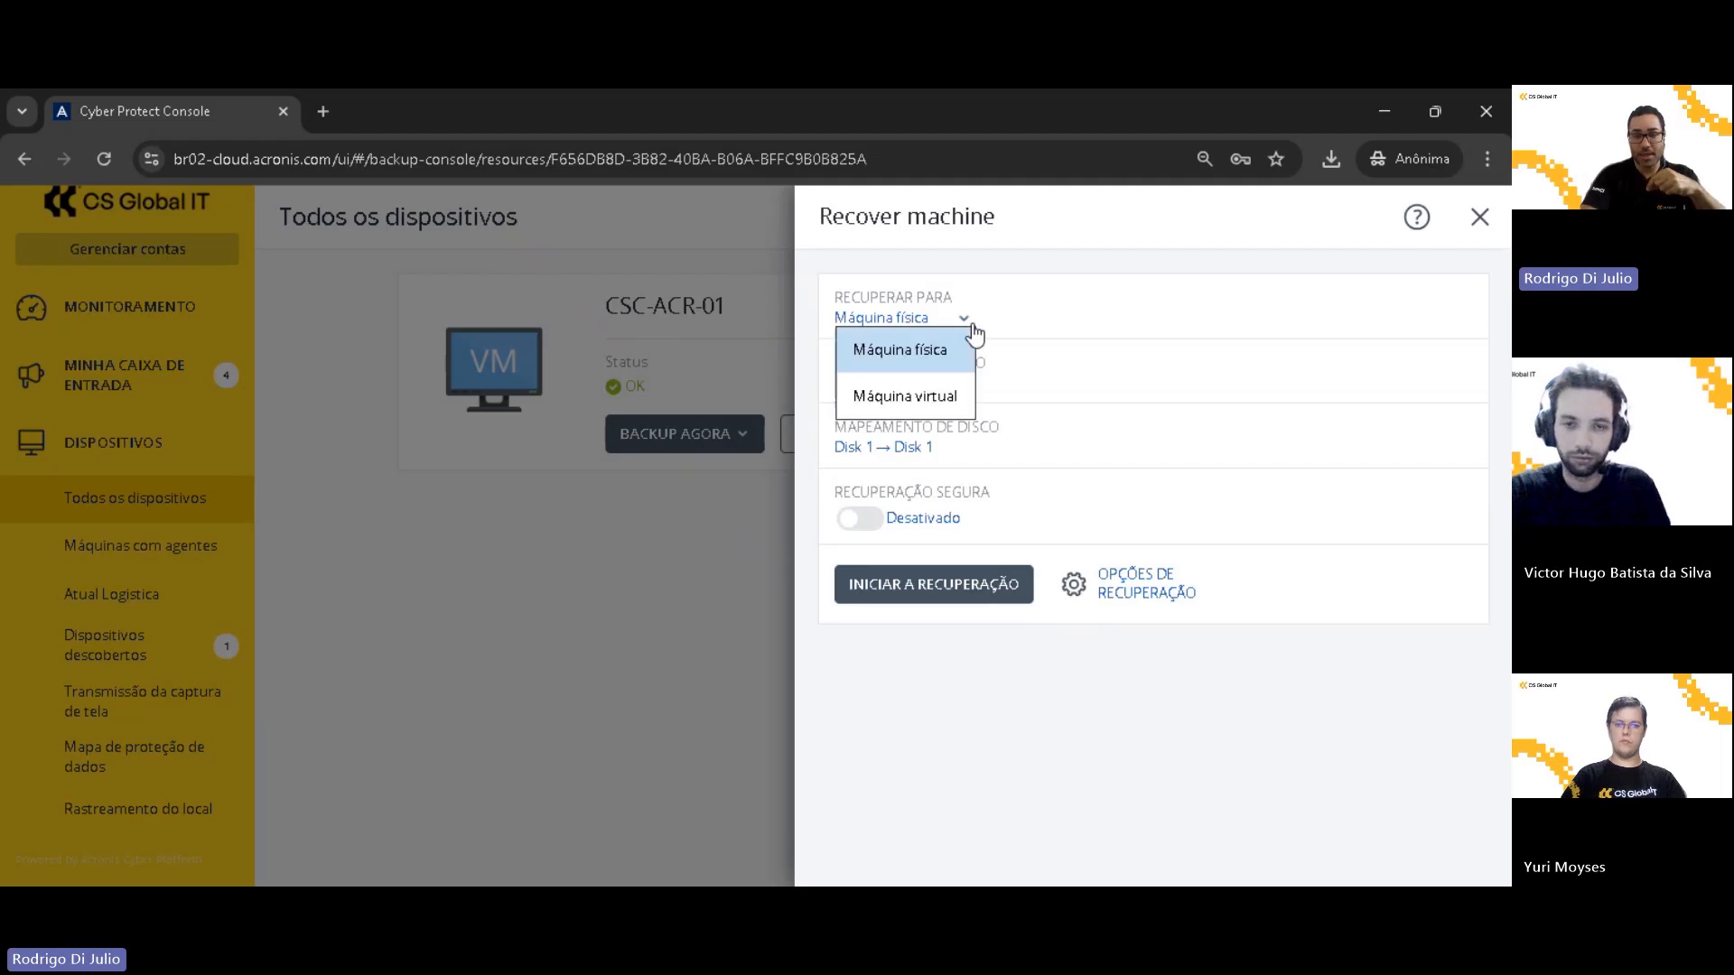
left_click(912, 400)
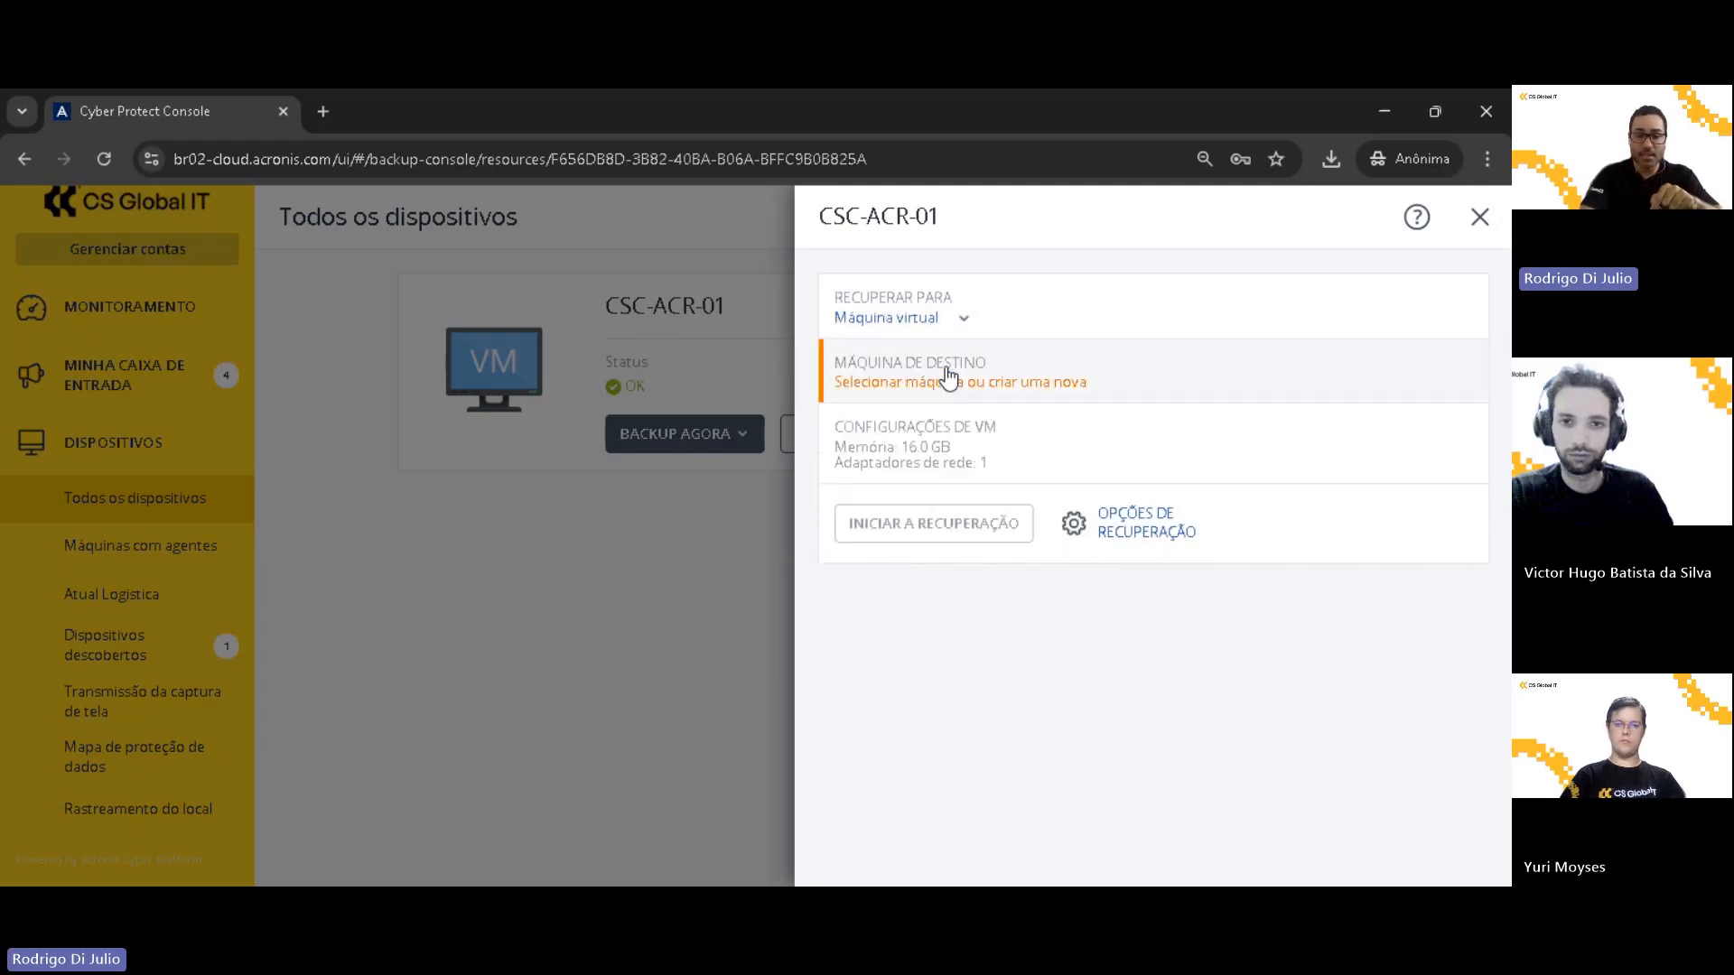
left_click(944, 383)
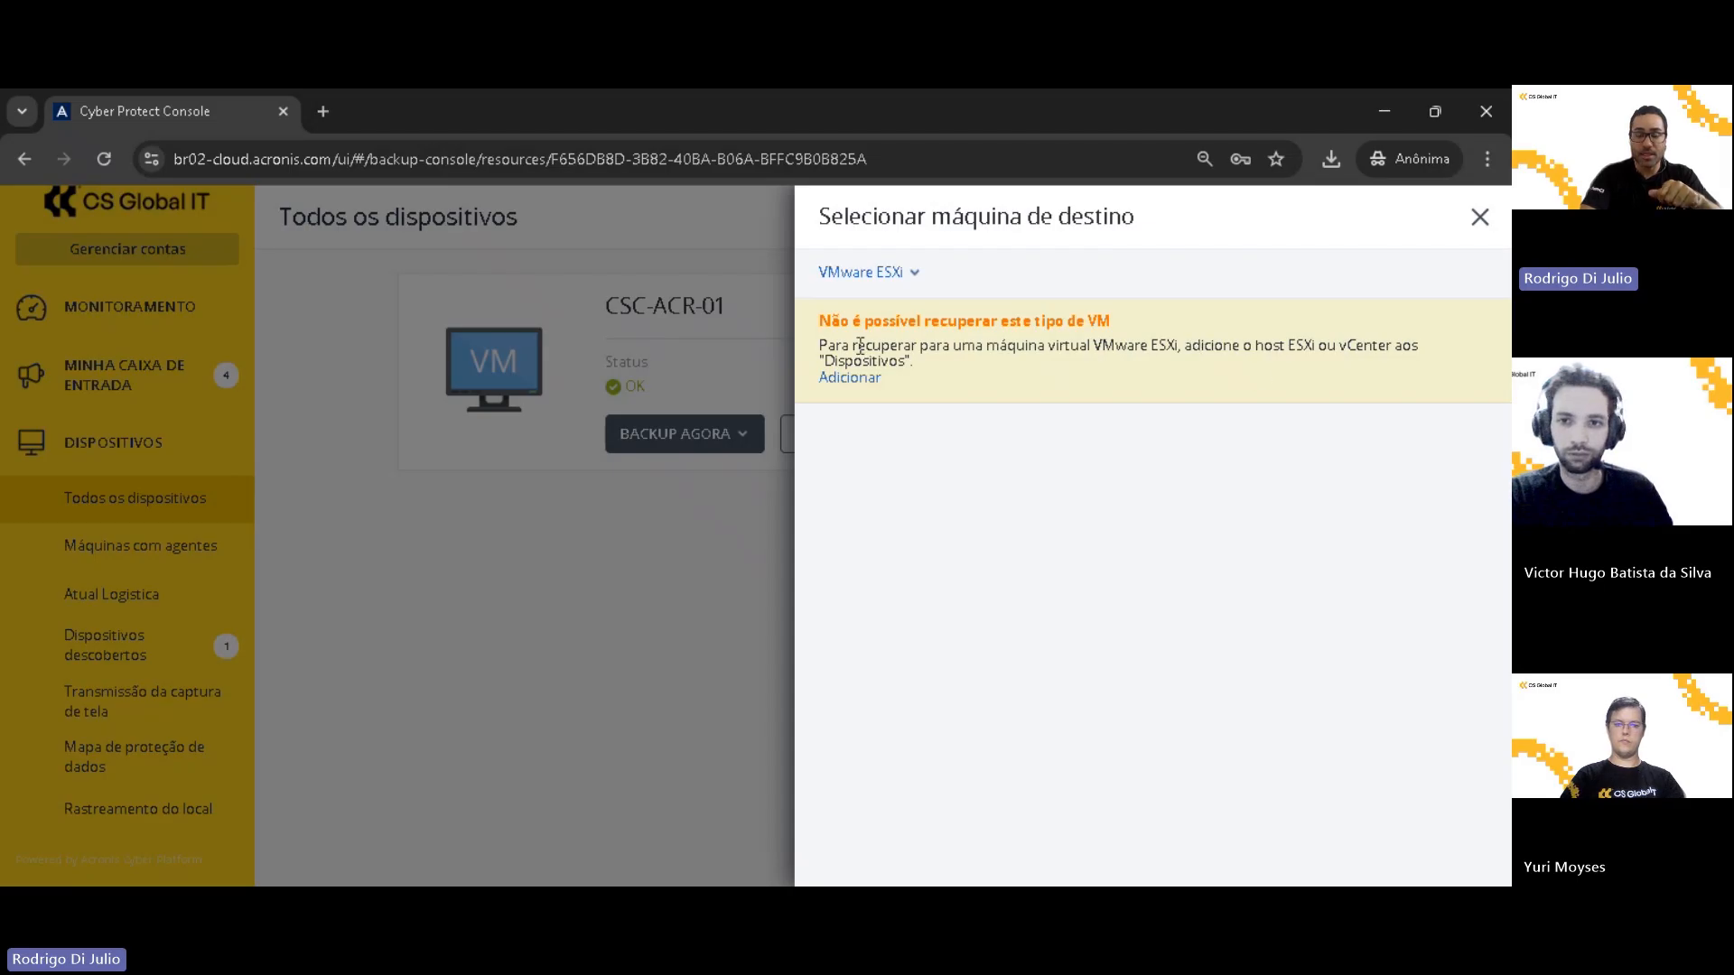
left_click(1479, 218)
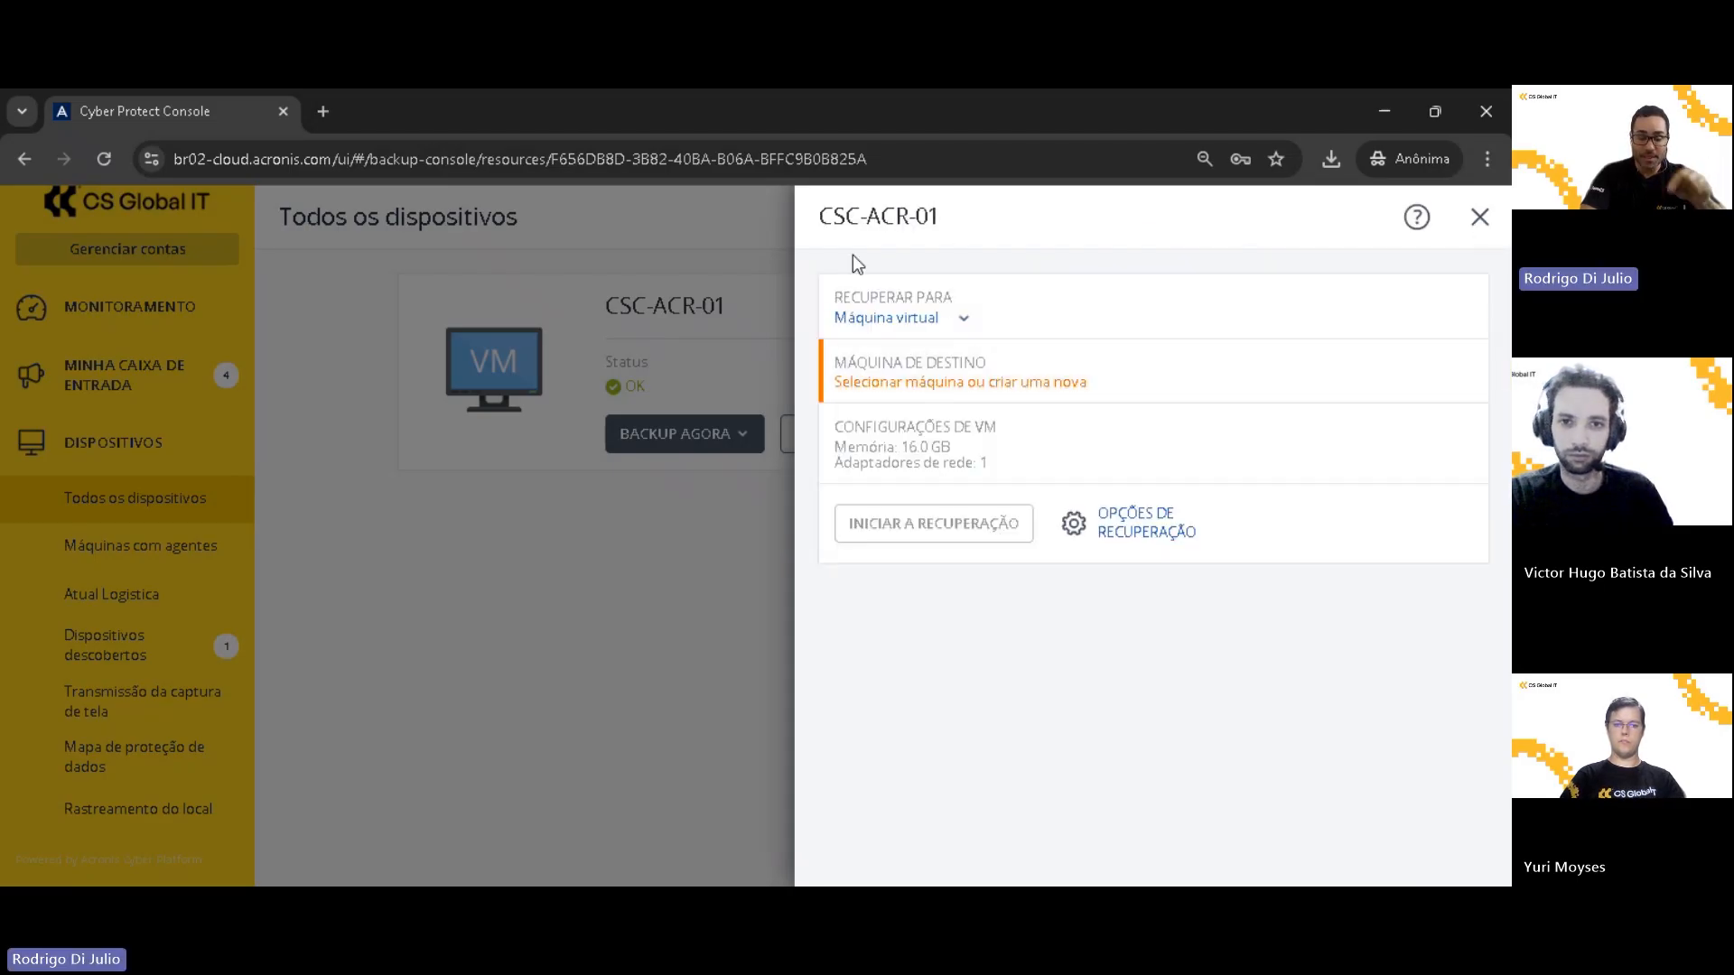
Set the recovery target to Máquina física, and in the recovery options keep the SID change after recovery at Não
left_click(960, 320)
left_click(914, 358)
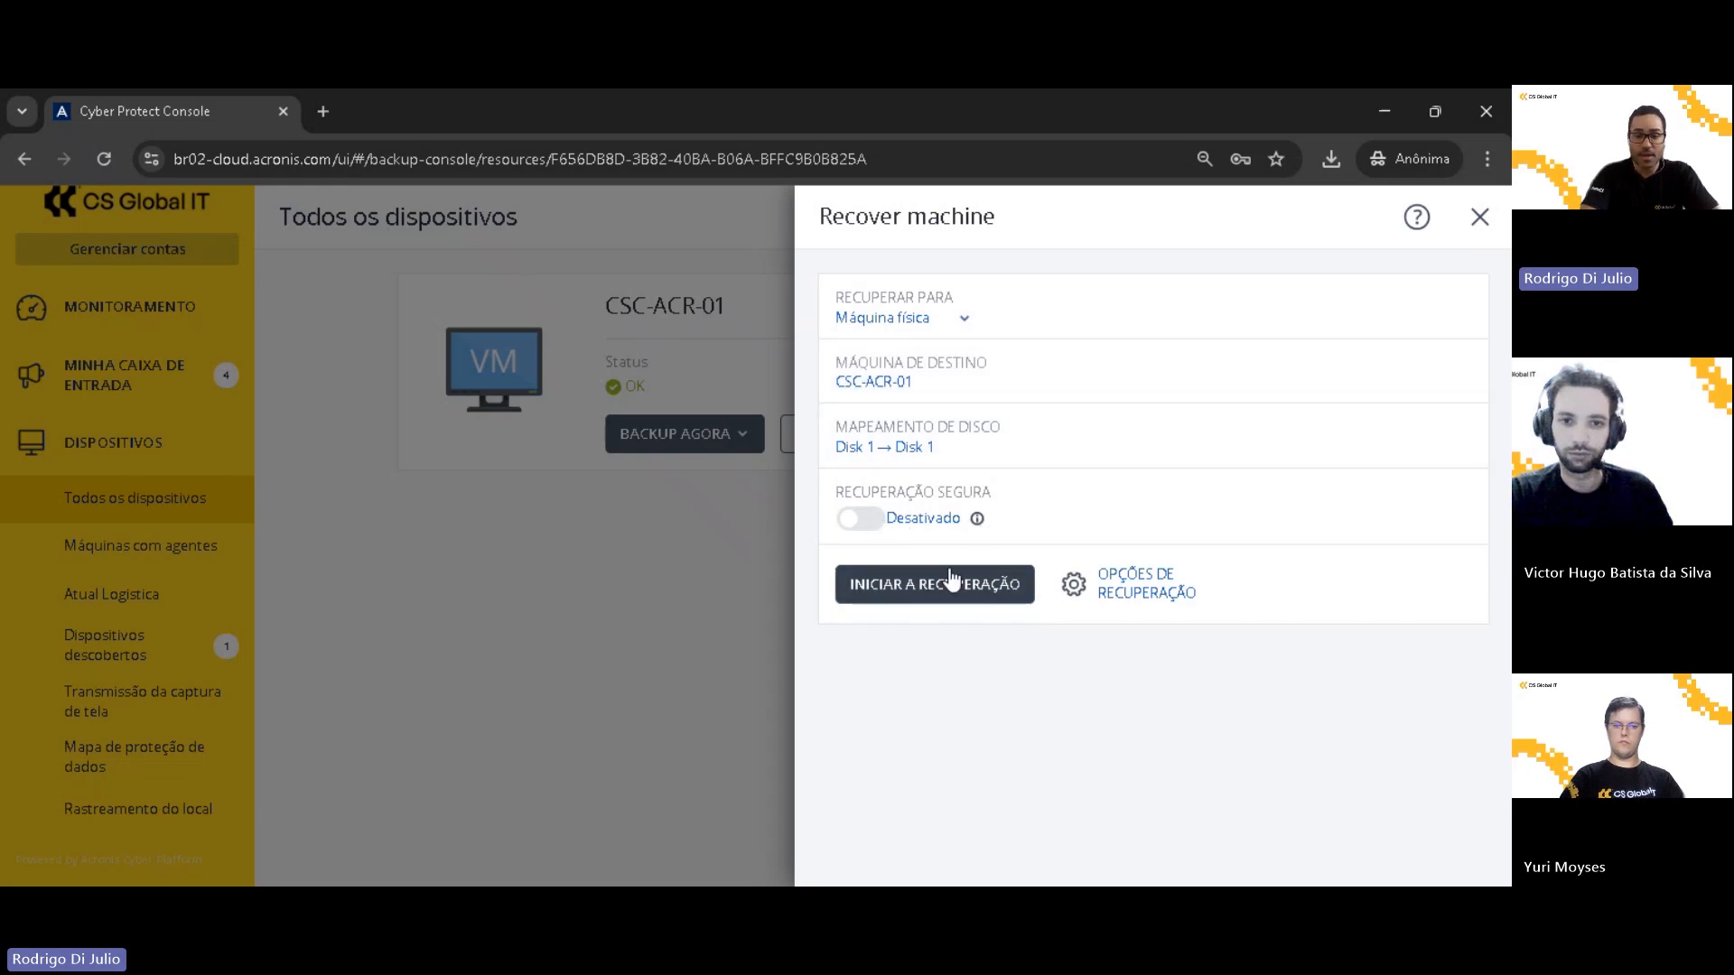
left_click(1138, 585)
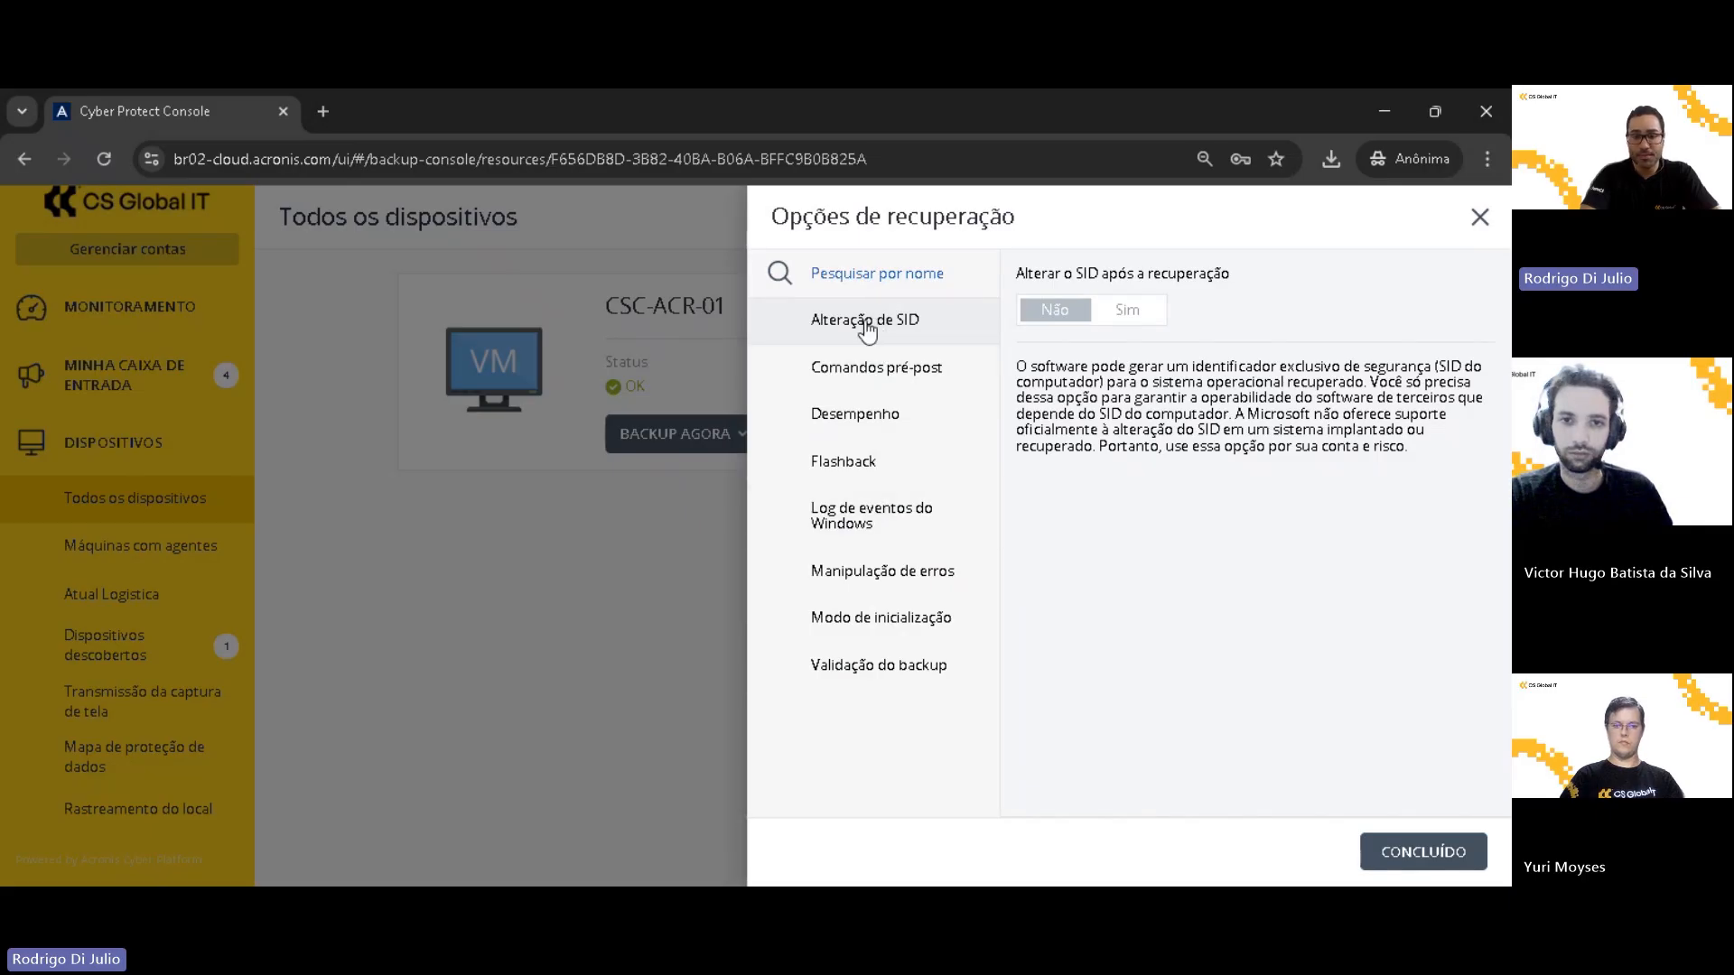
left_click(1120, 317)
left_click(1057, 314)
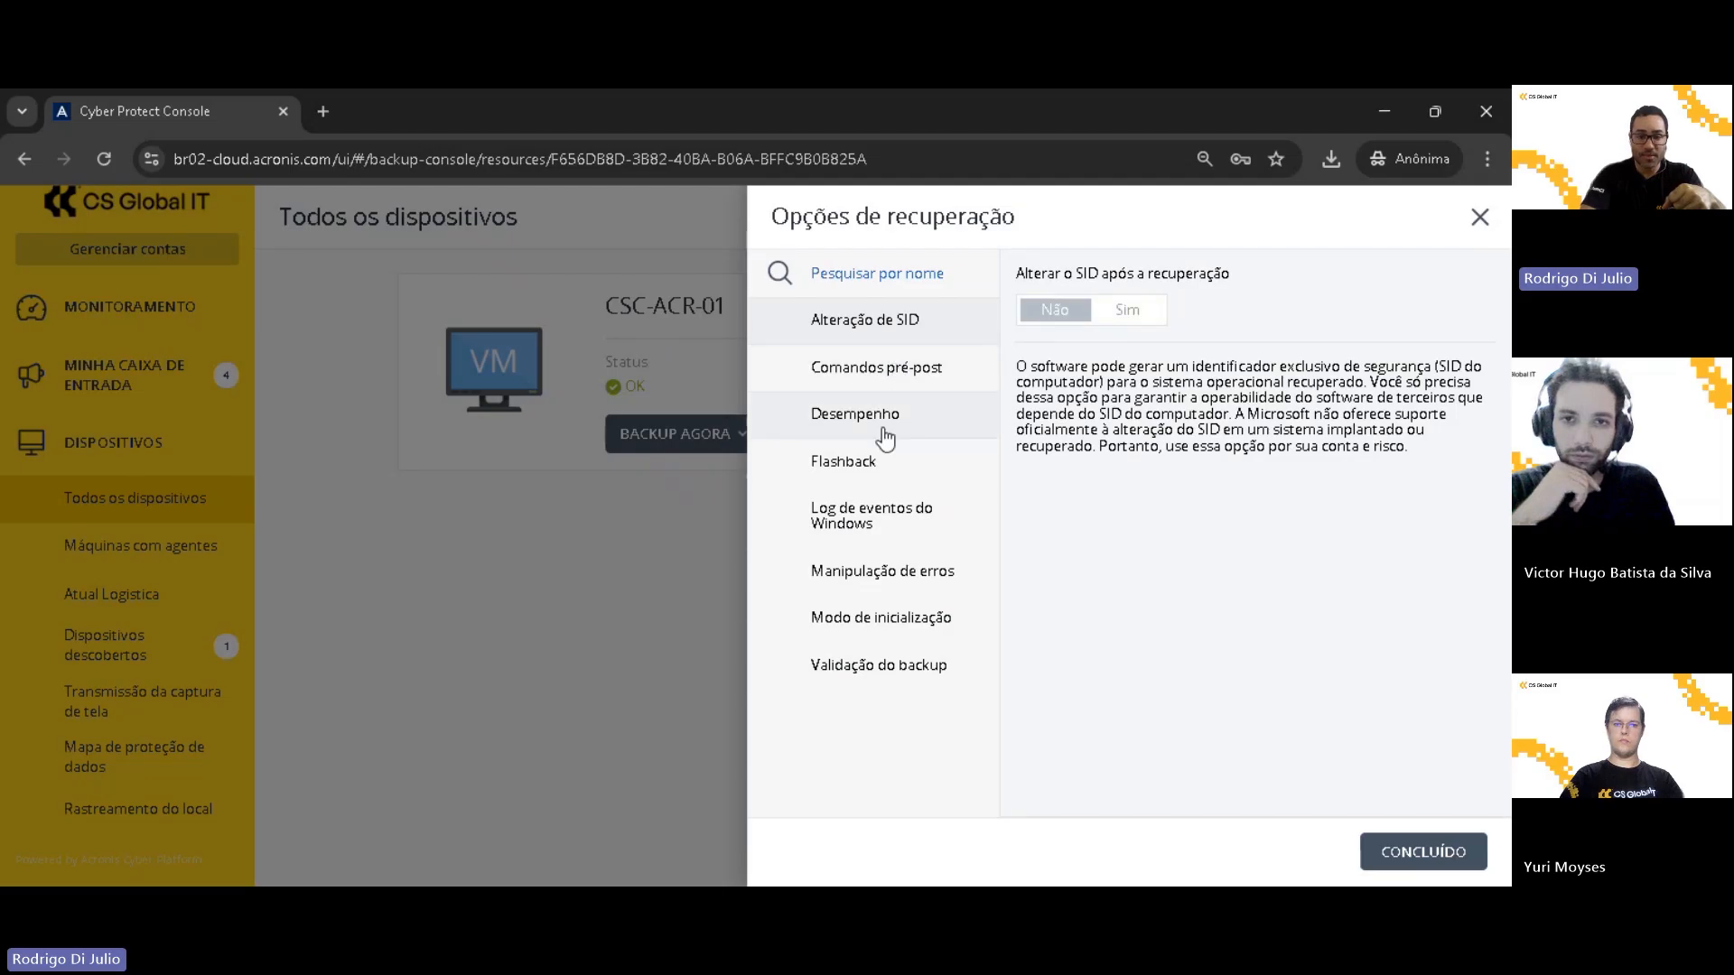
Set the recovery process priority to Alta, check the startup mode setting, and accept the recovery options
left_click(858, 417)
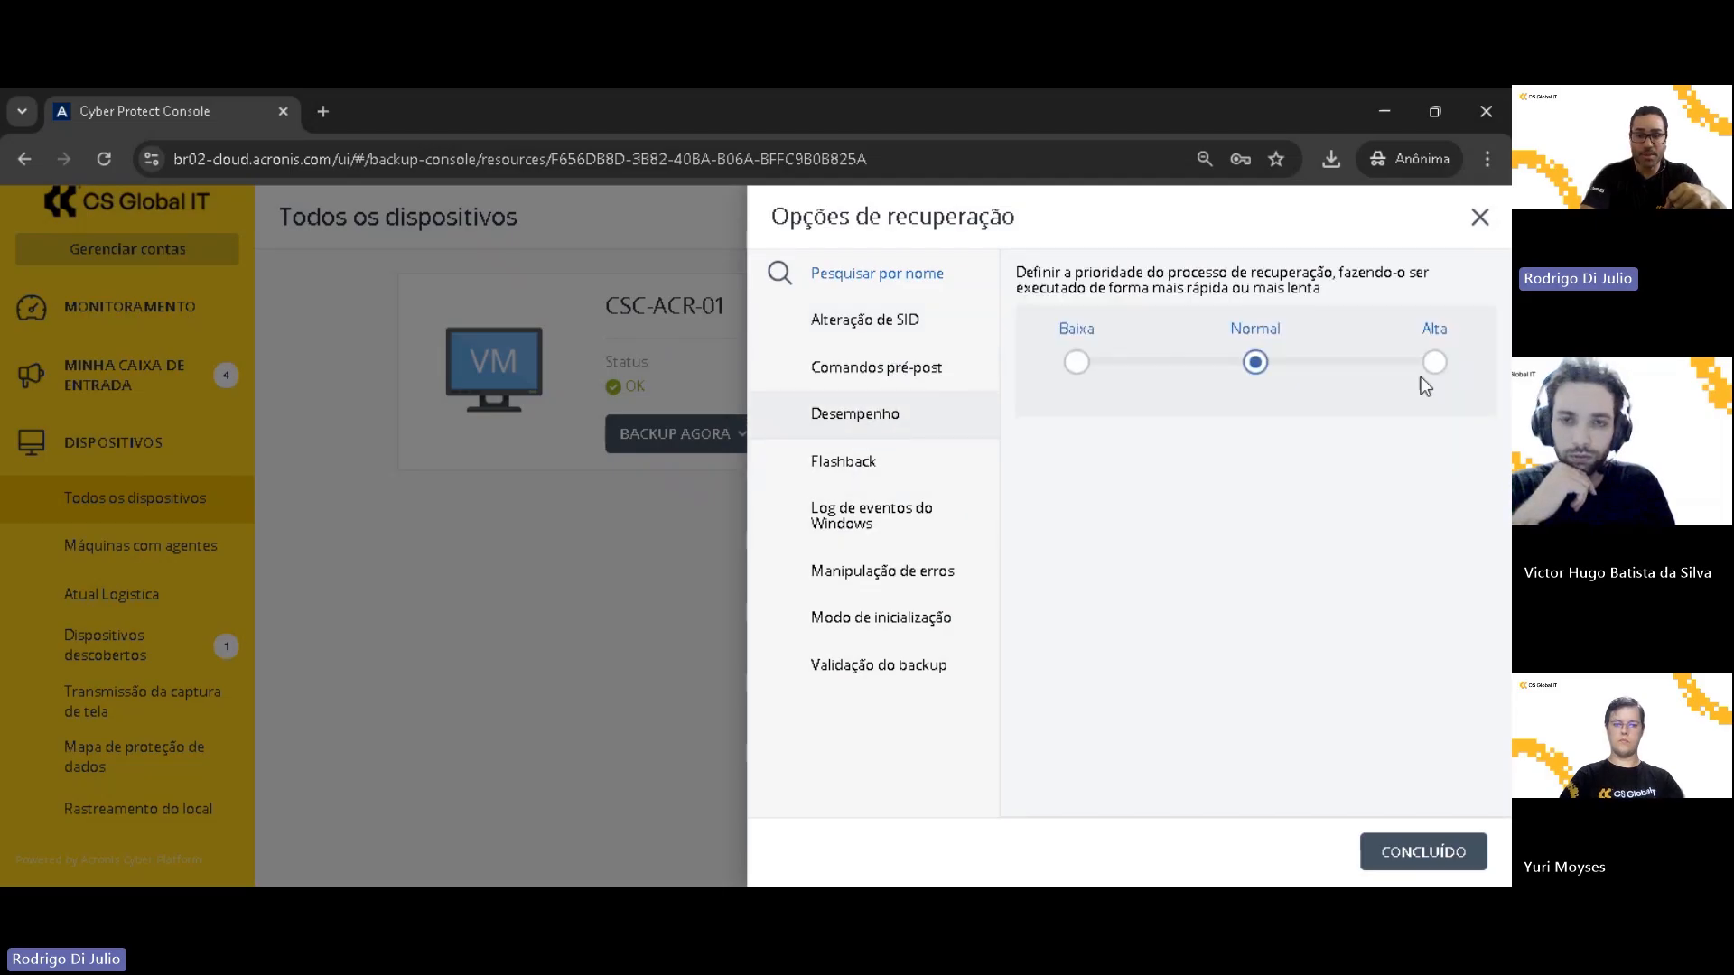
left_click(1434, 362)
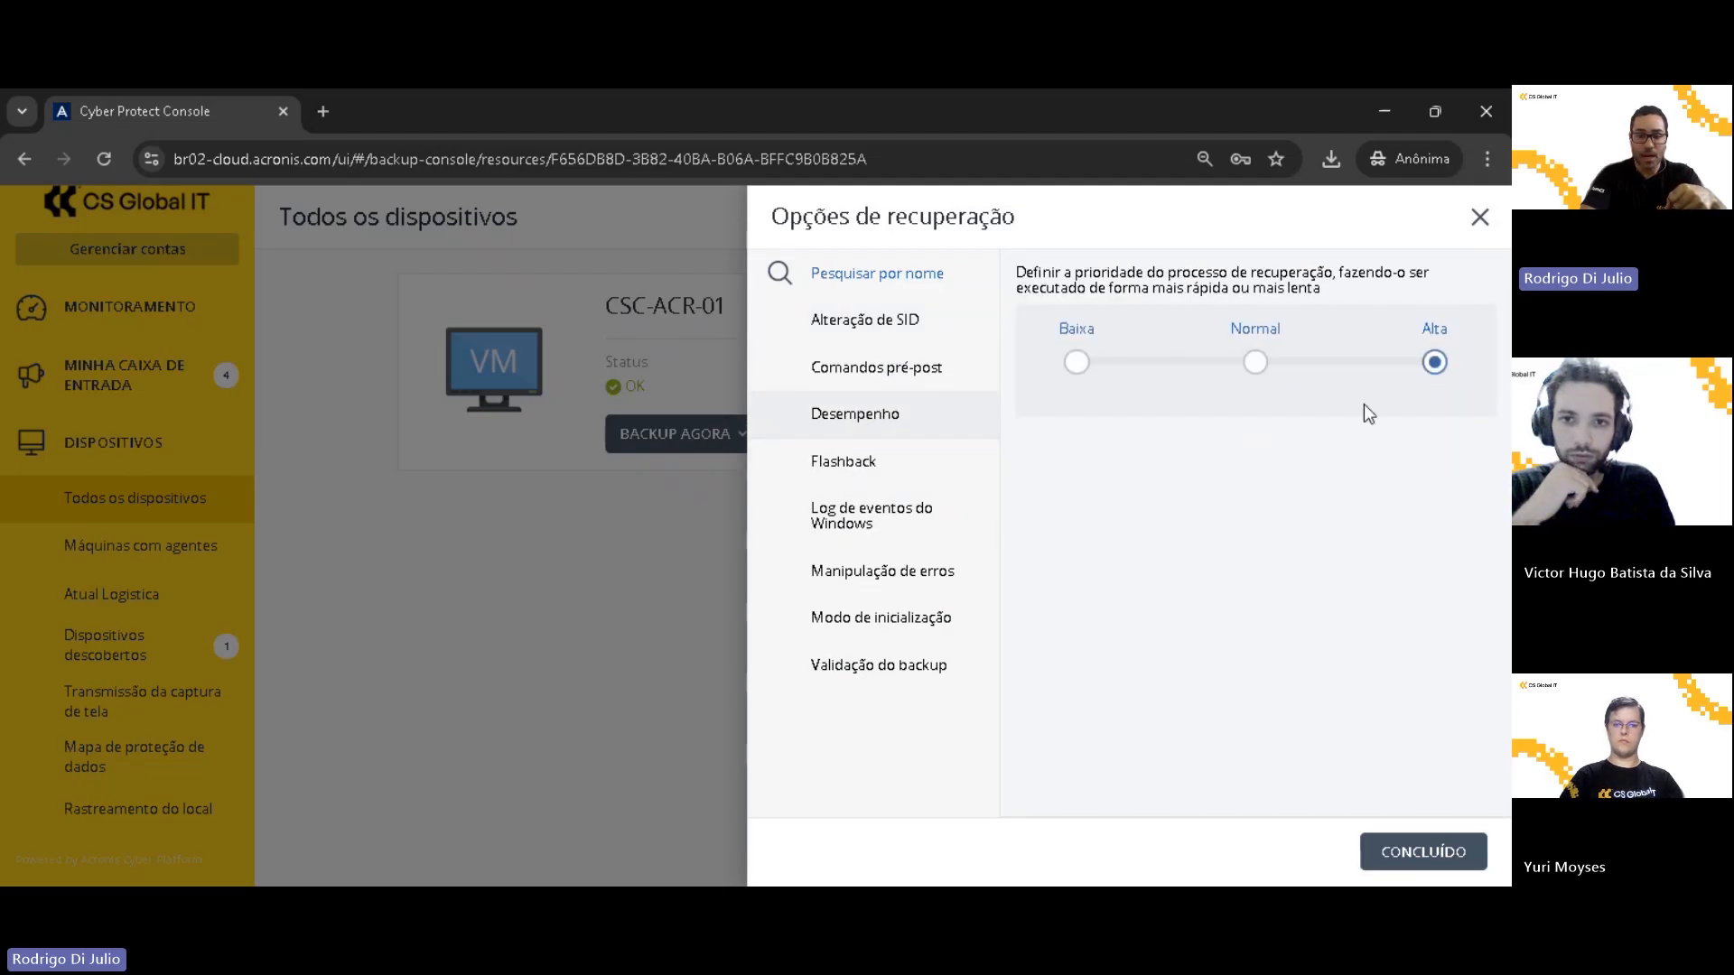
left_click(867, 620)
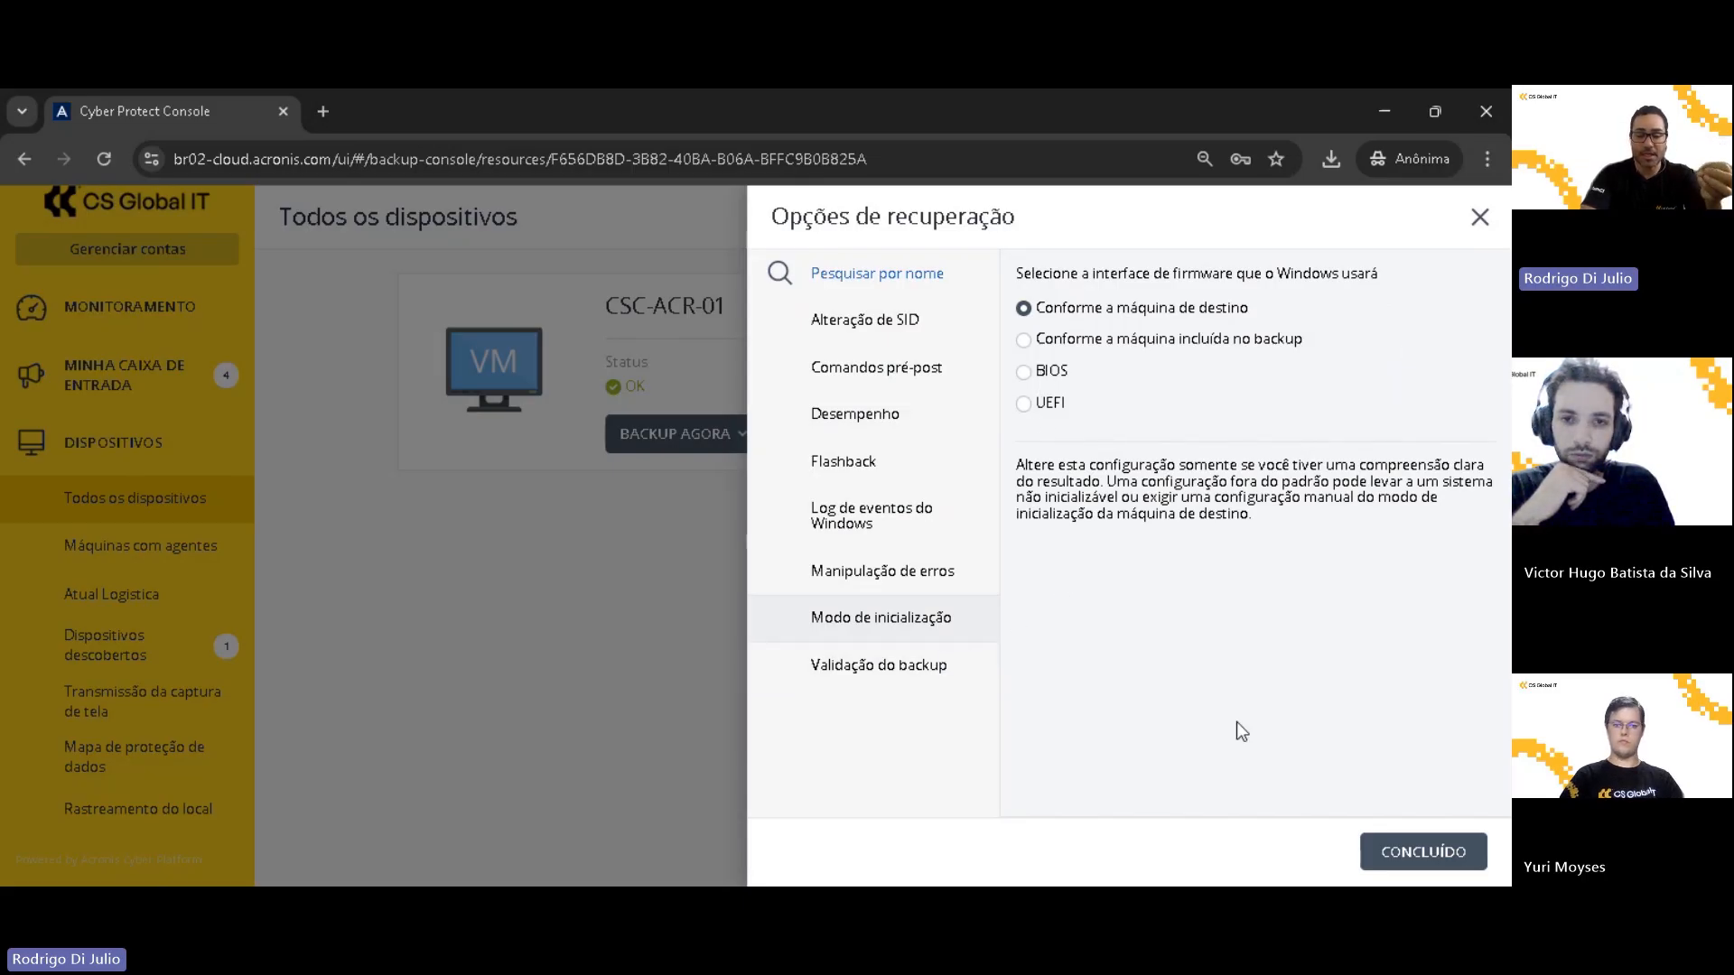
left_click(1391, 852)
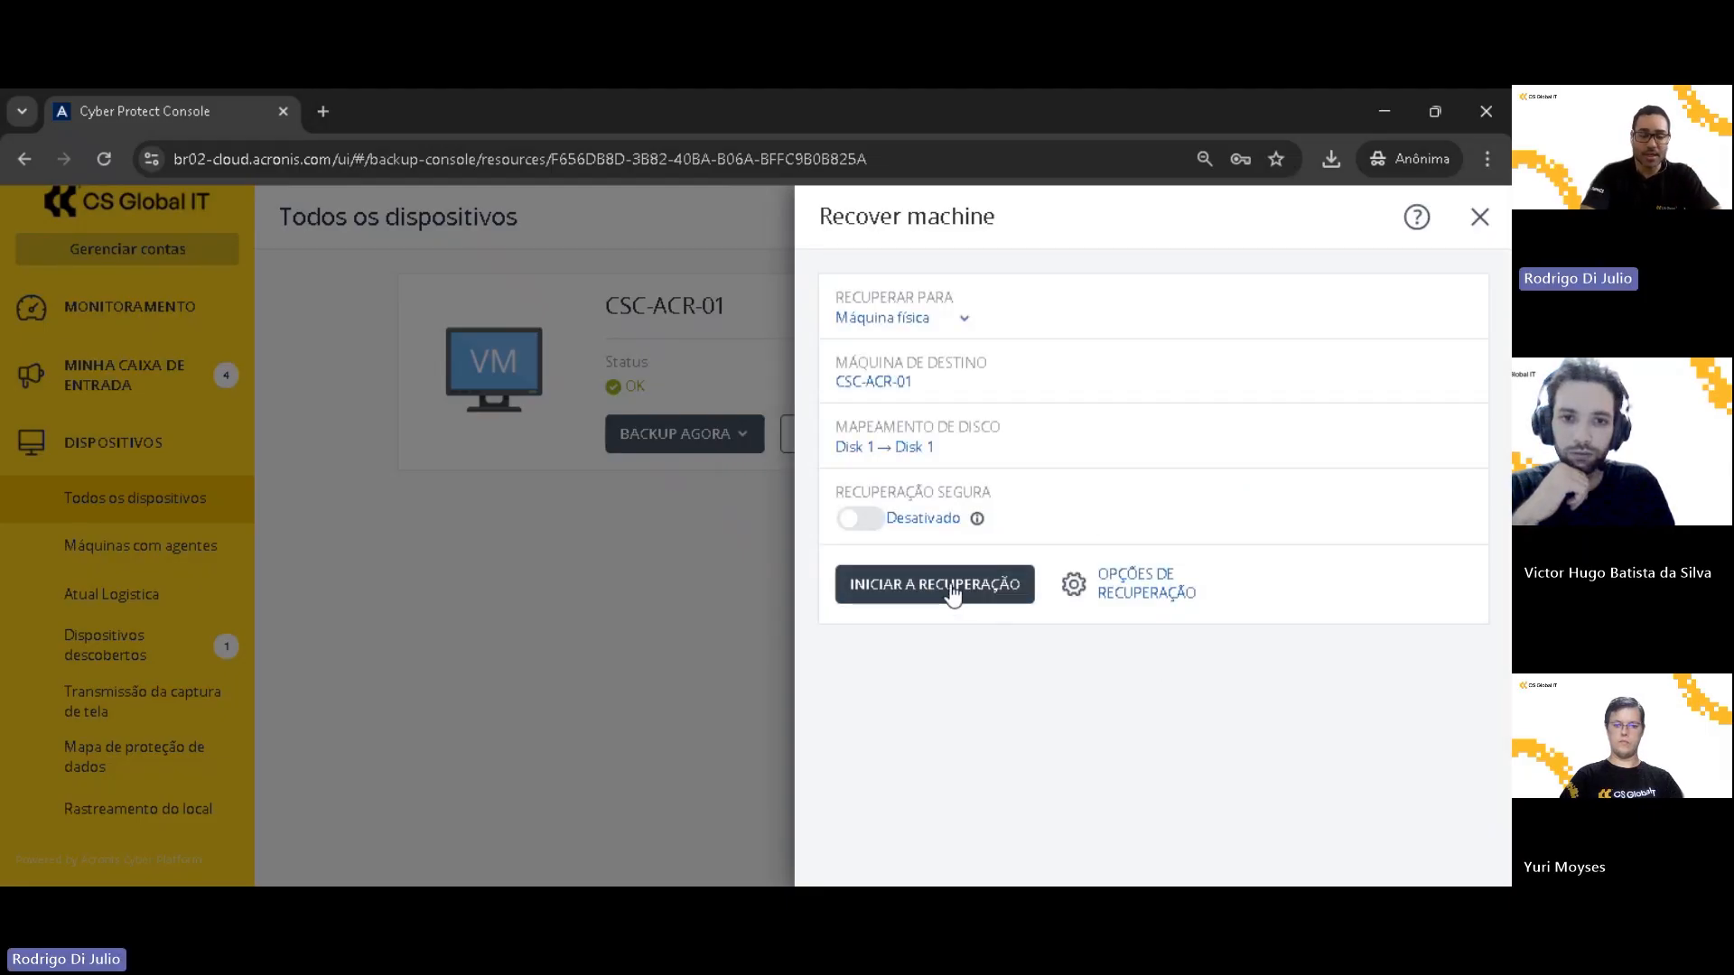
Start the whole-machine recovery of CSC-ACR-01 with automatic machine restart enabled if necessary
left_click(952, 594)
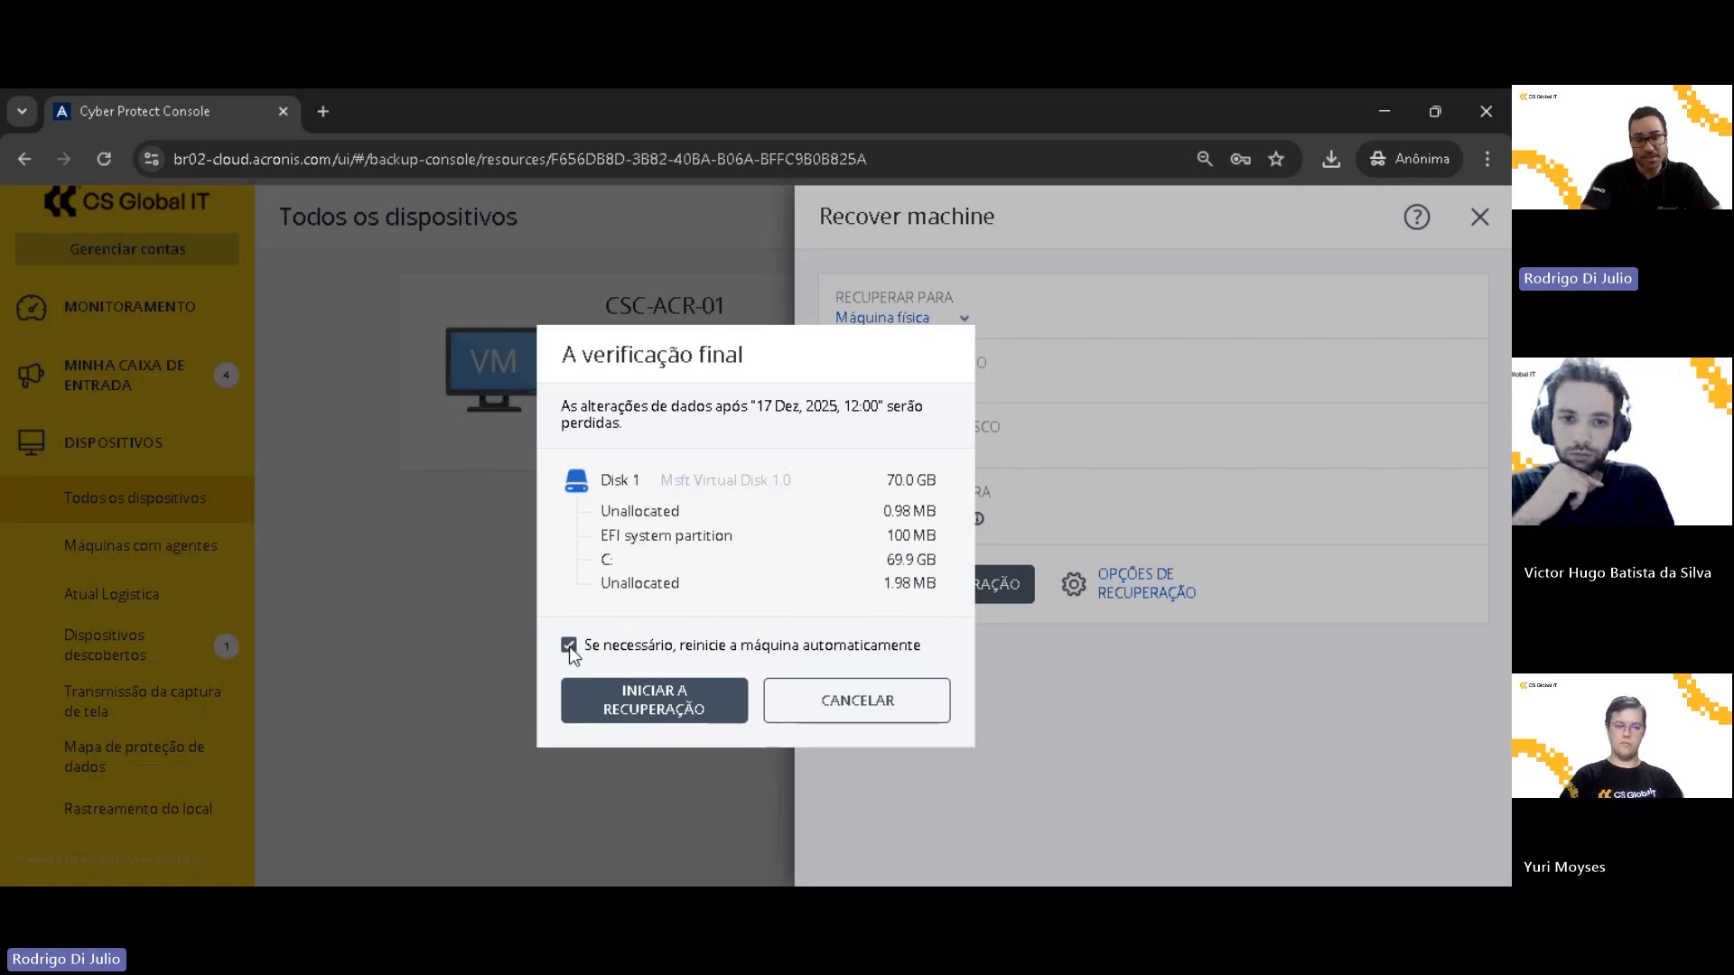
left_click(665, 705)
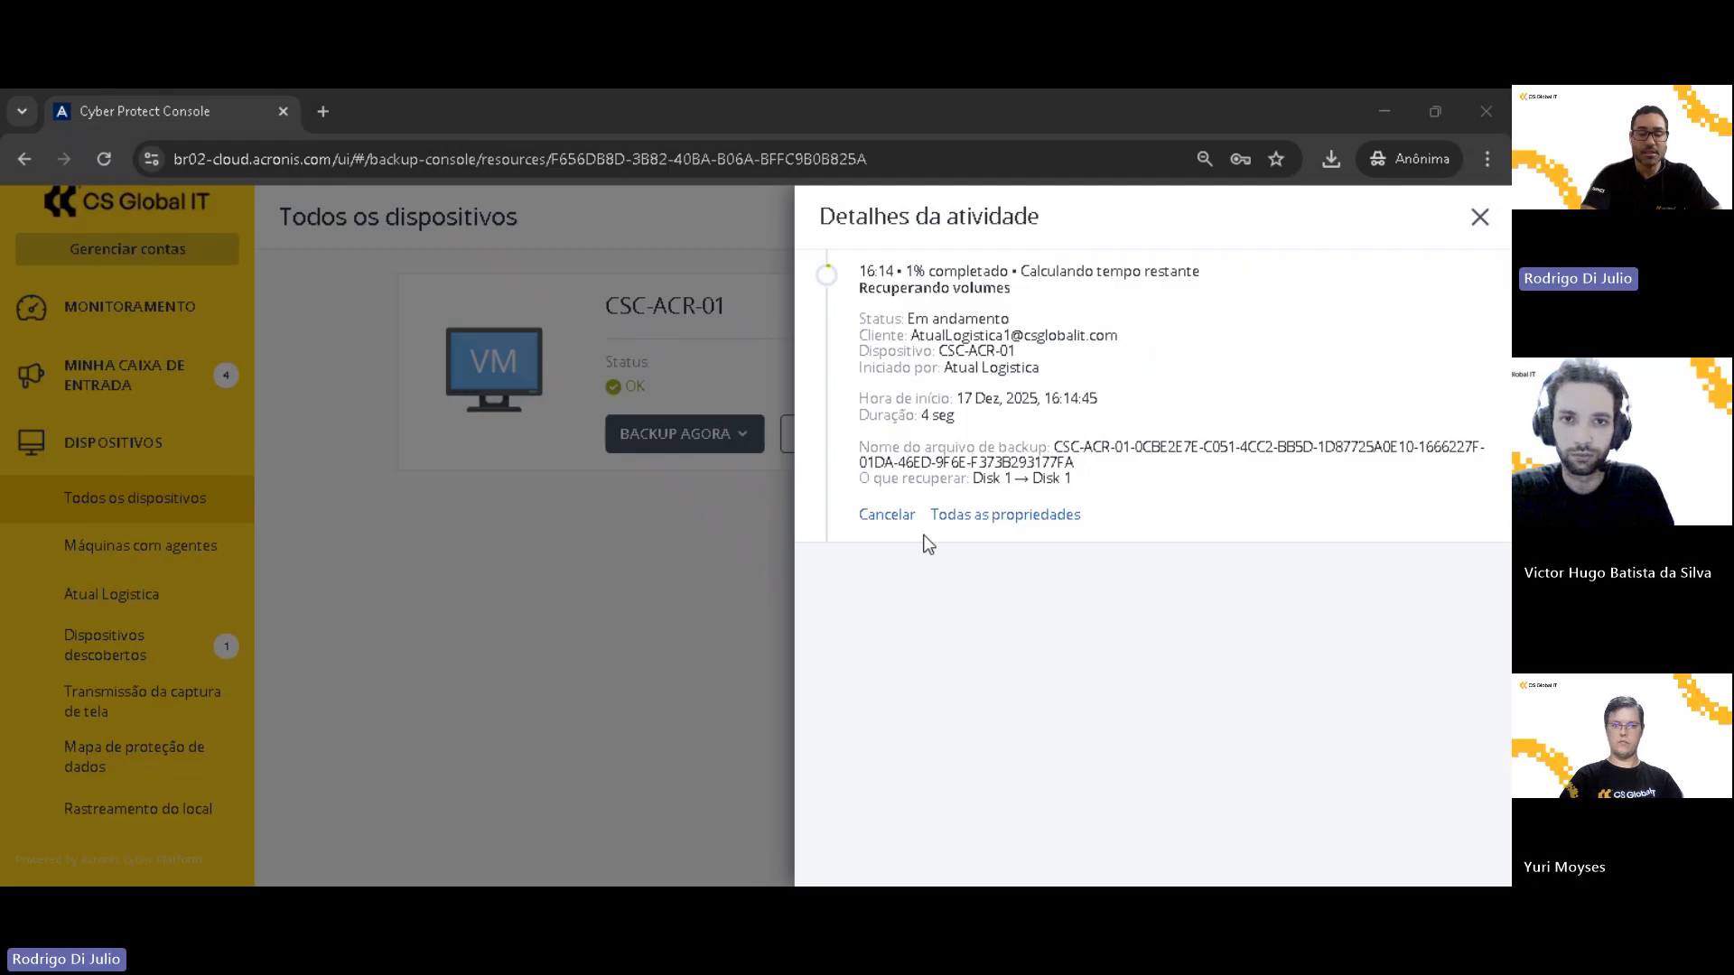
Switch between the recovery activity details and the Remote Desktop session with the CSC-ACR-01 virtual machine viewer to follow the recovery
left_click(1387, 99)
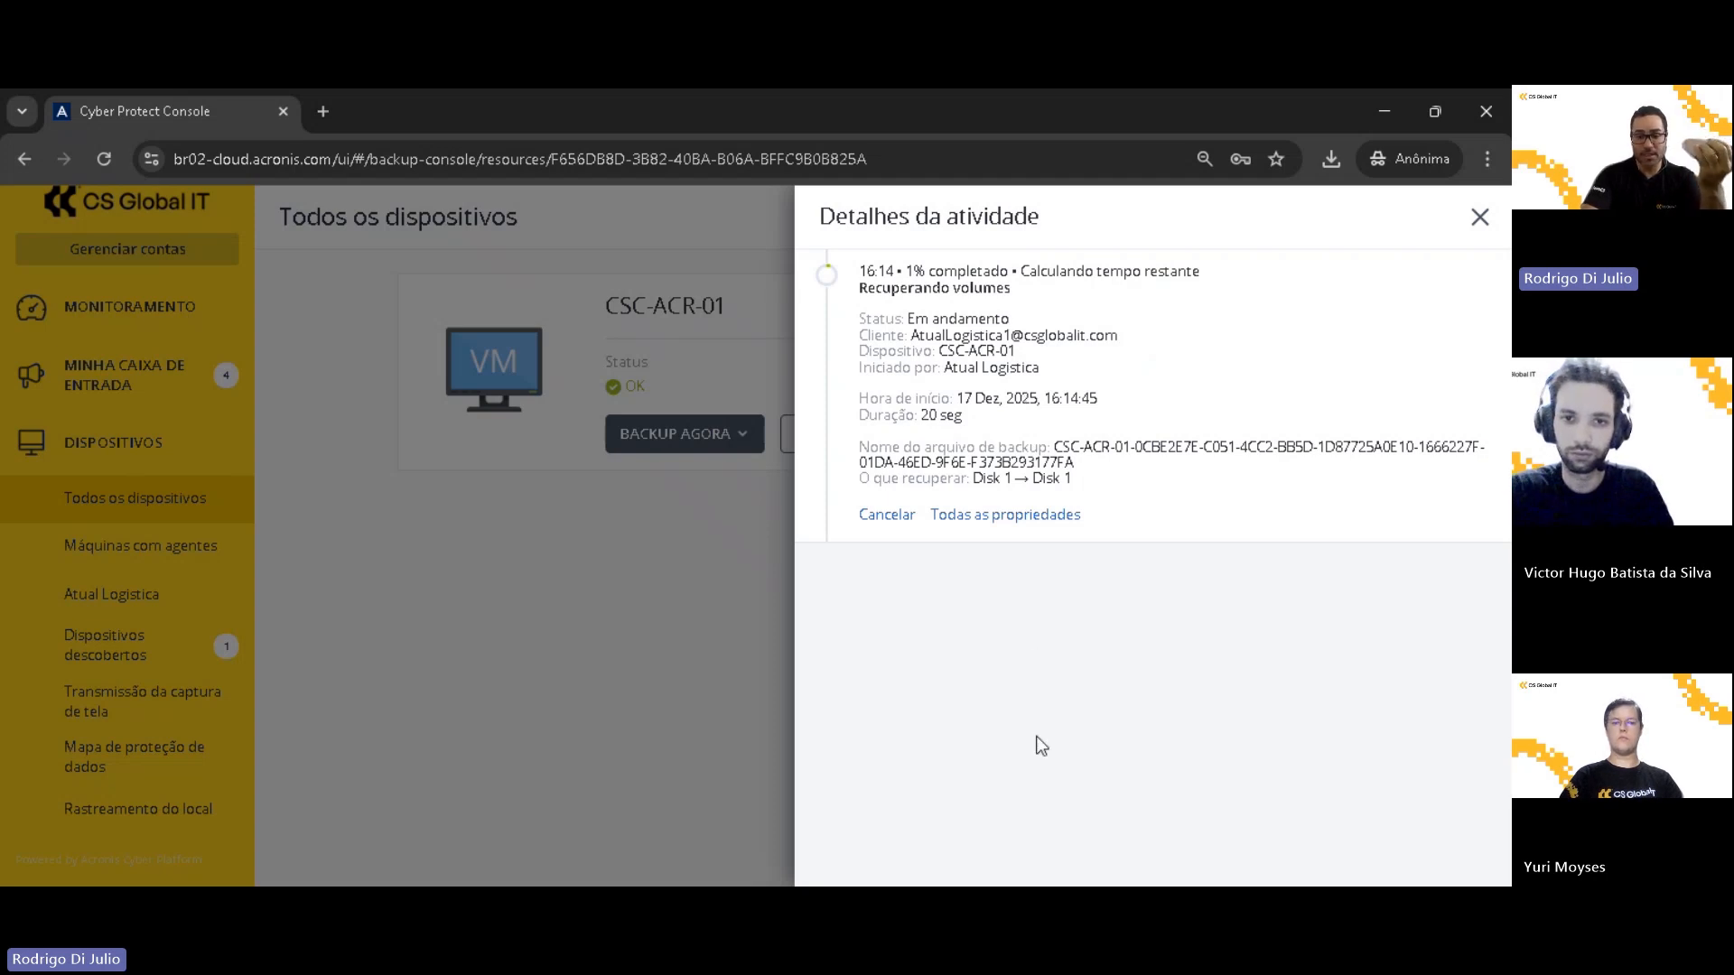
left_click(1039, 912)
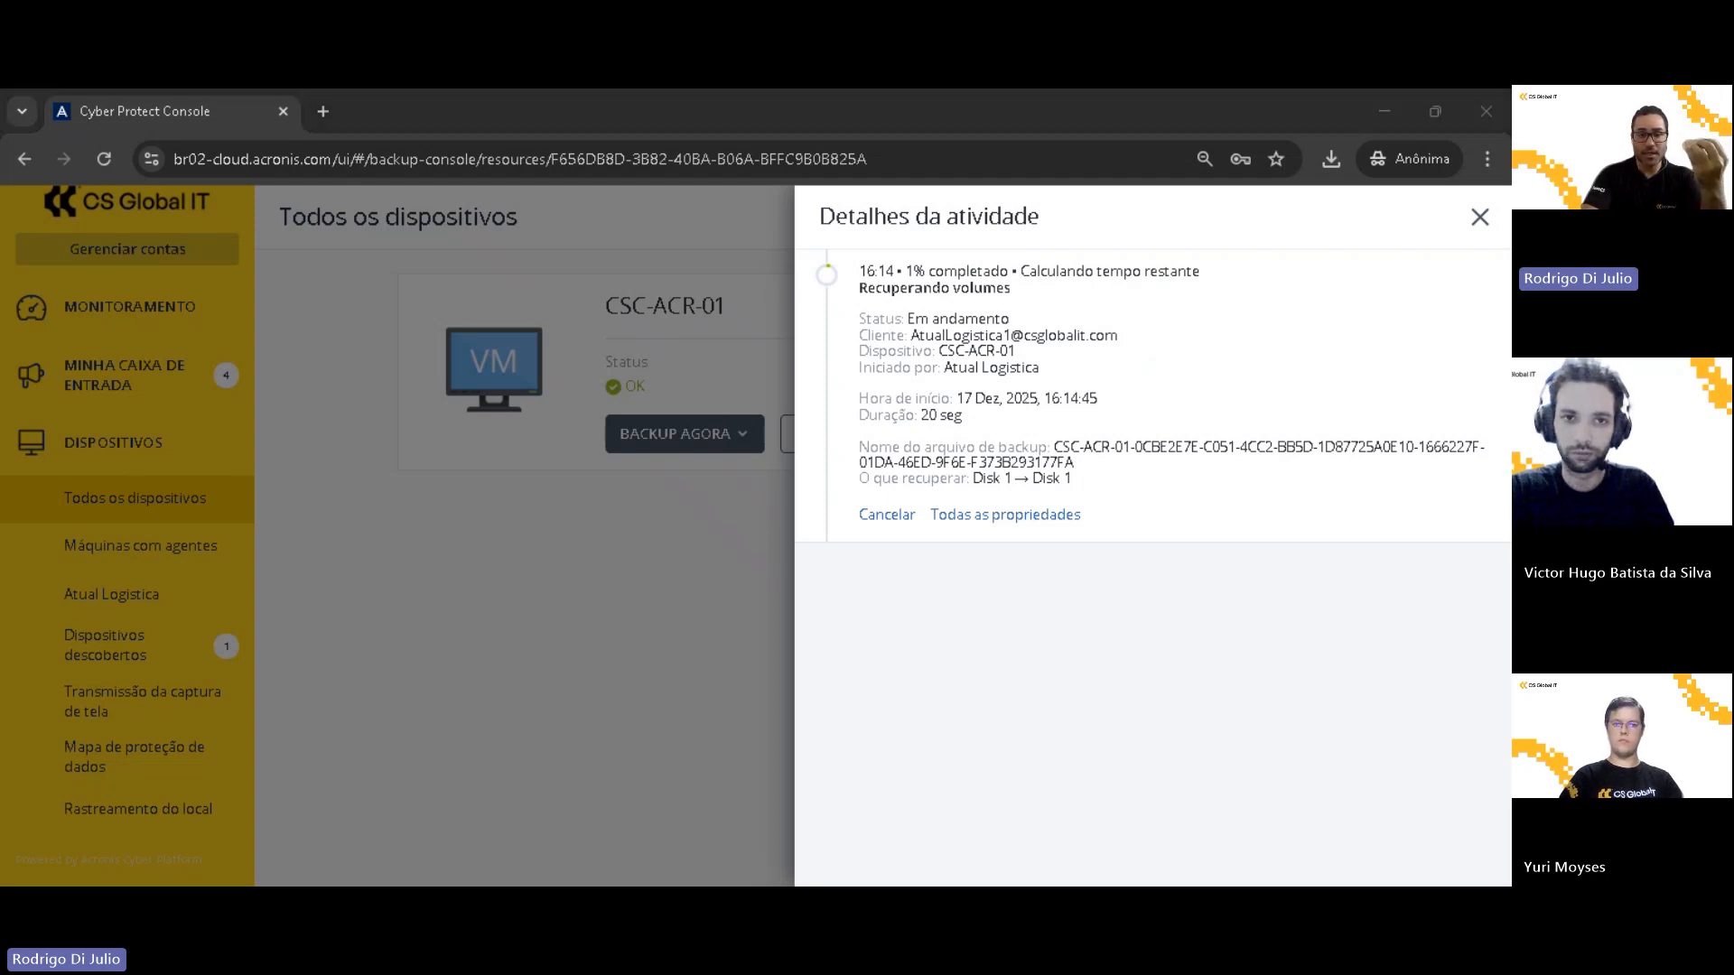
key("alt+Tab")
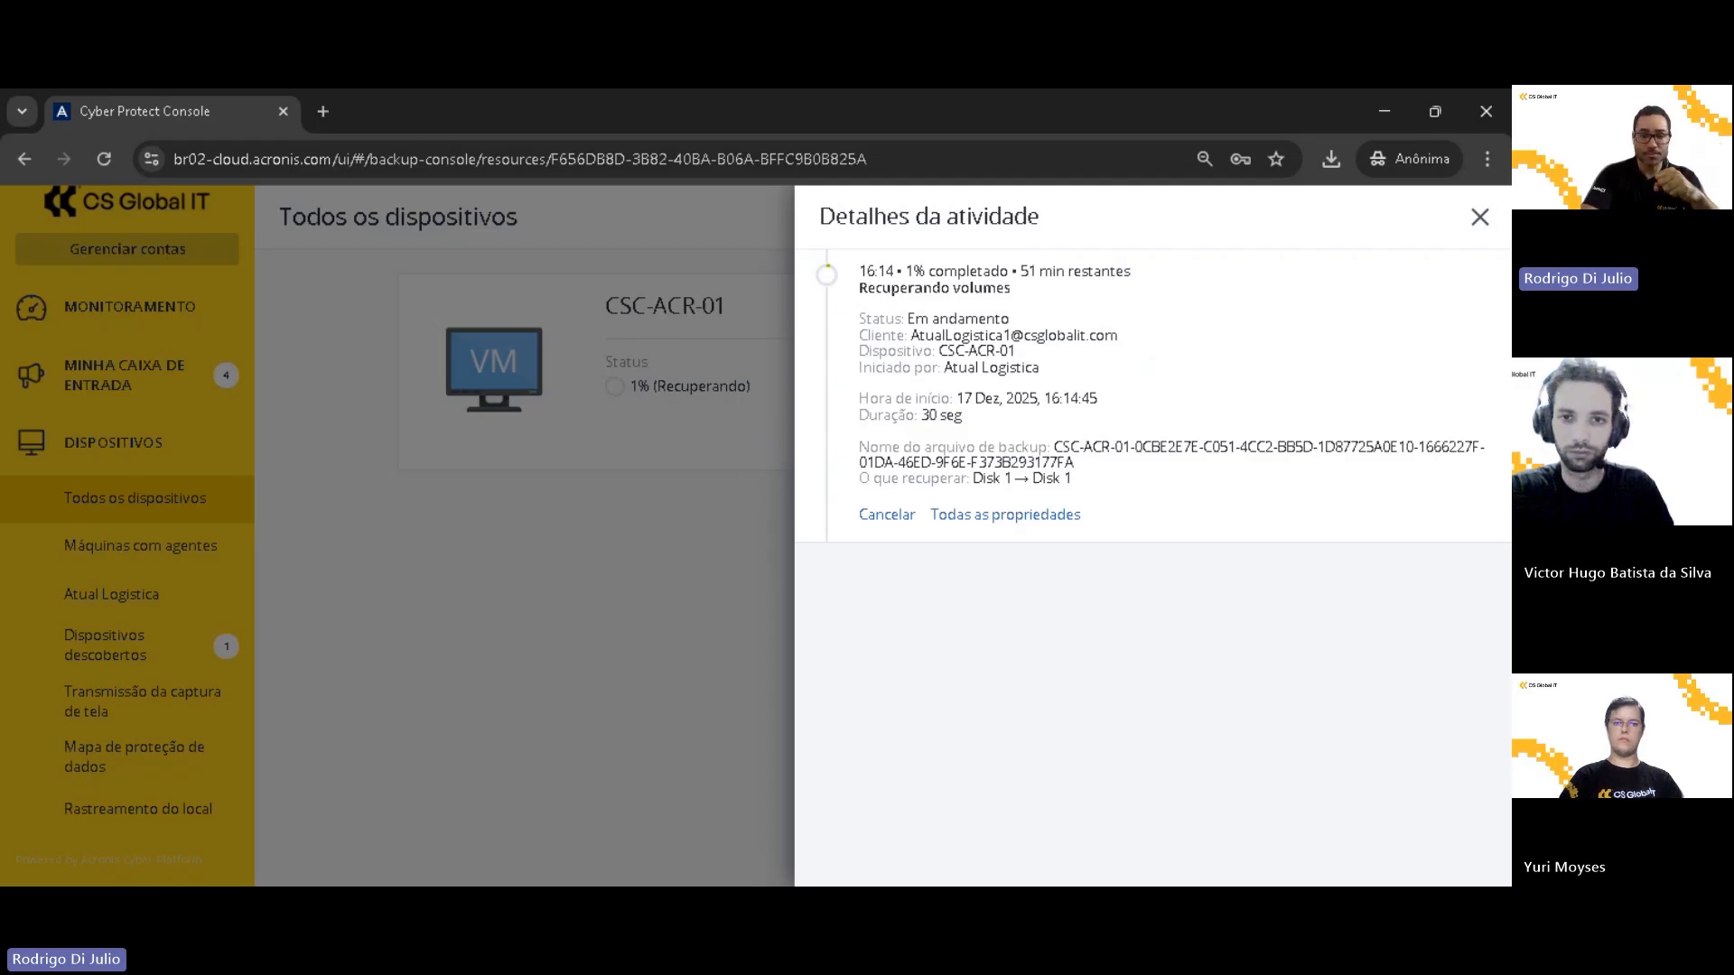
key("alt+Tab")
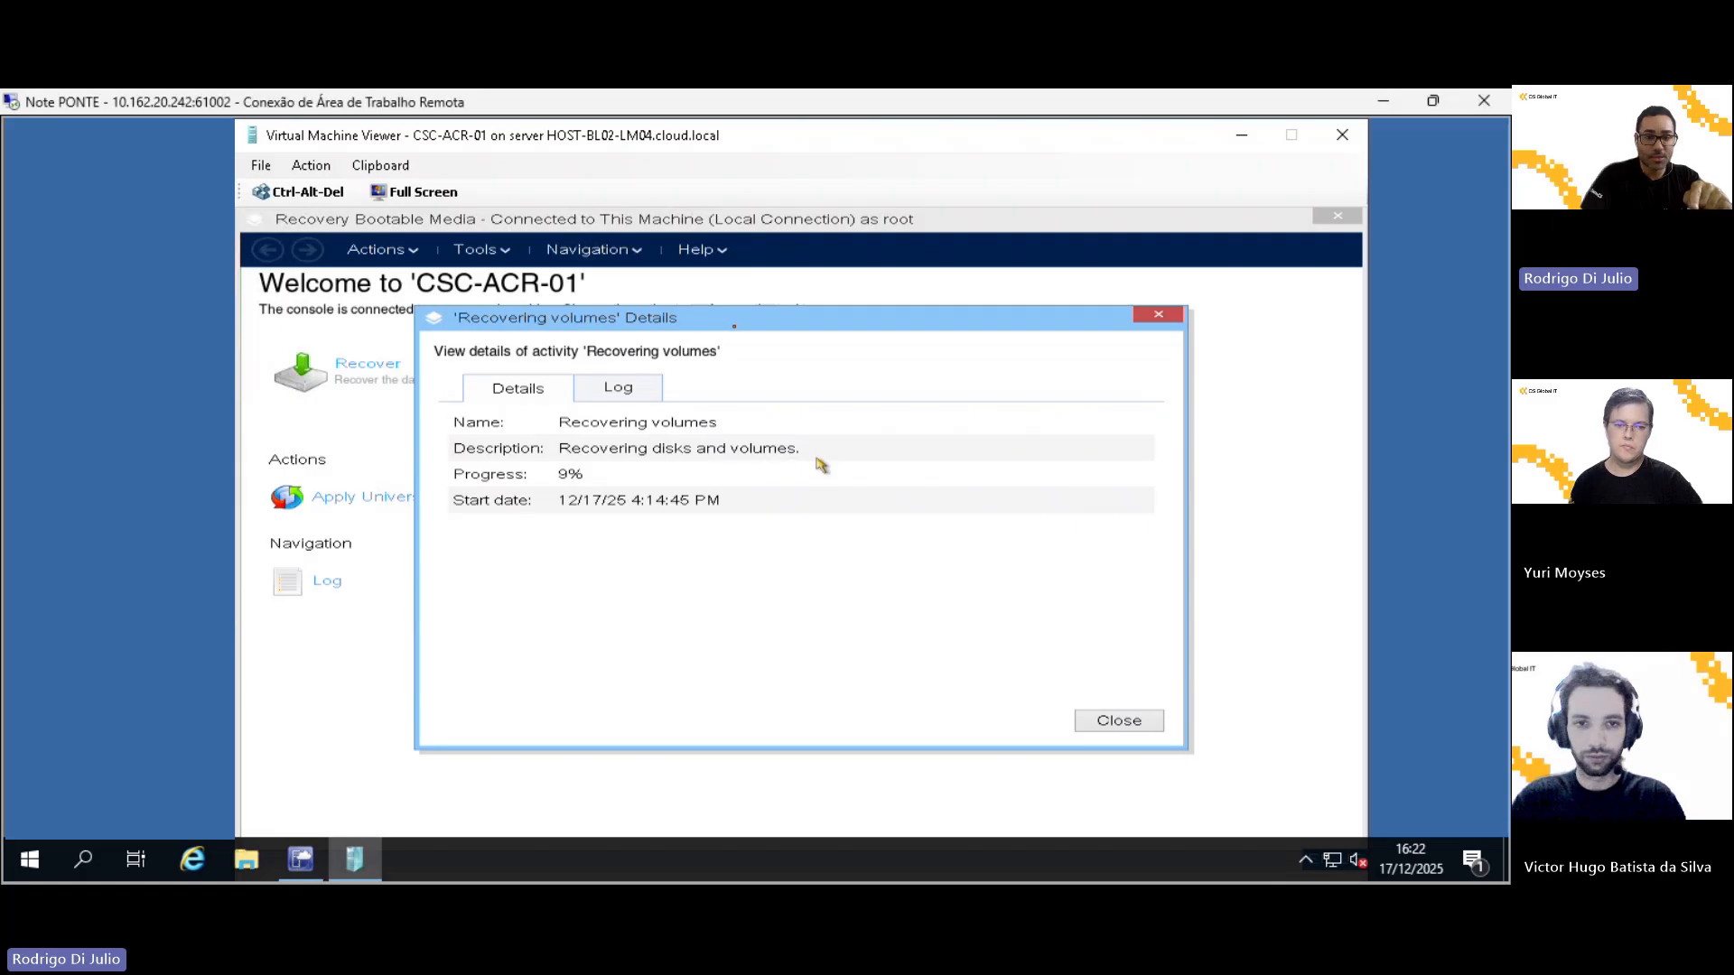
Close the recovery details in the bootable media, open Recover, and review the log and progress details of the Recovering volumes activity
left_click(1158, 315)
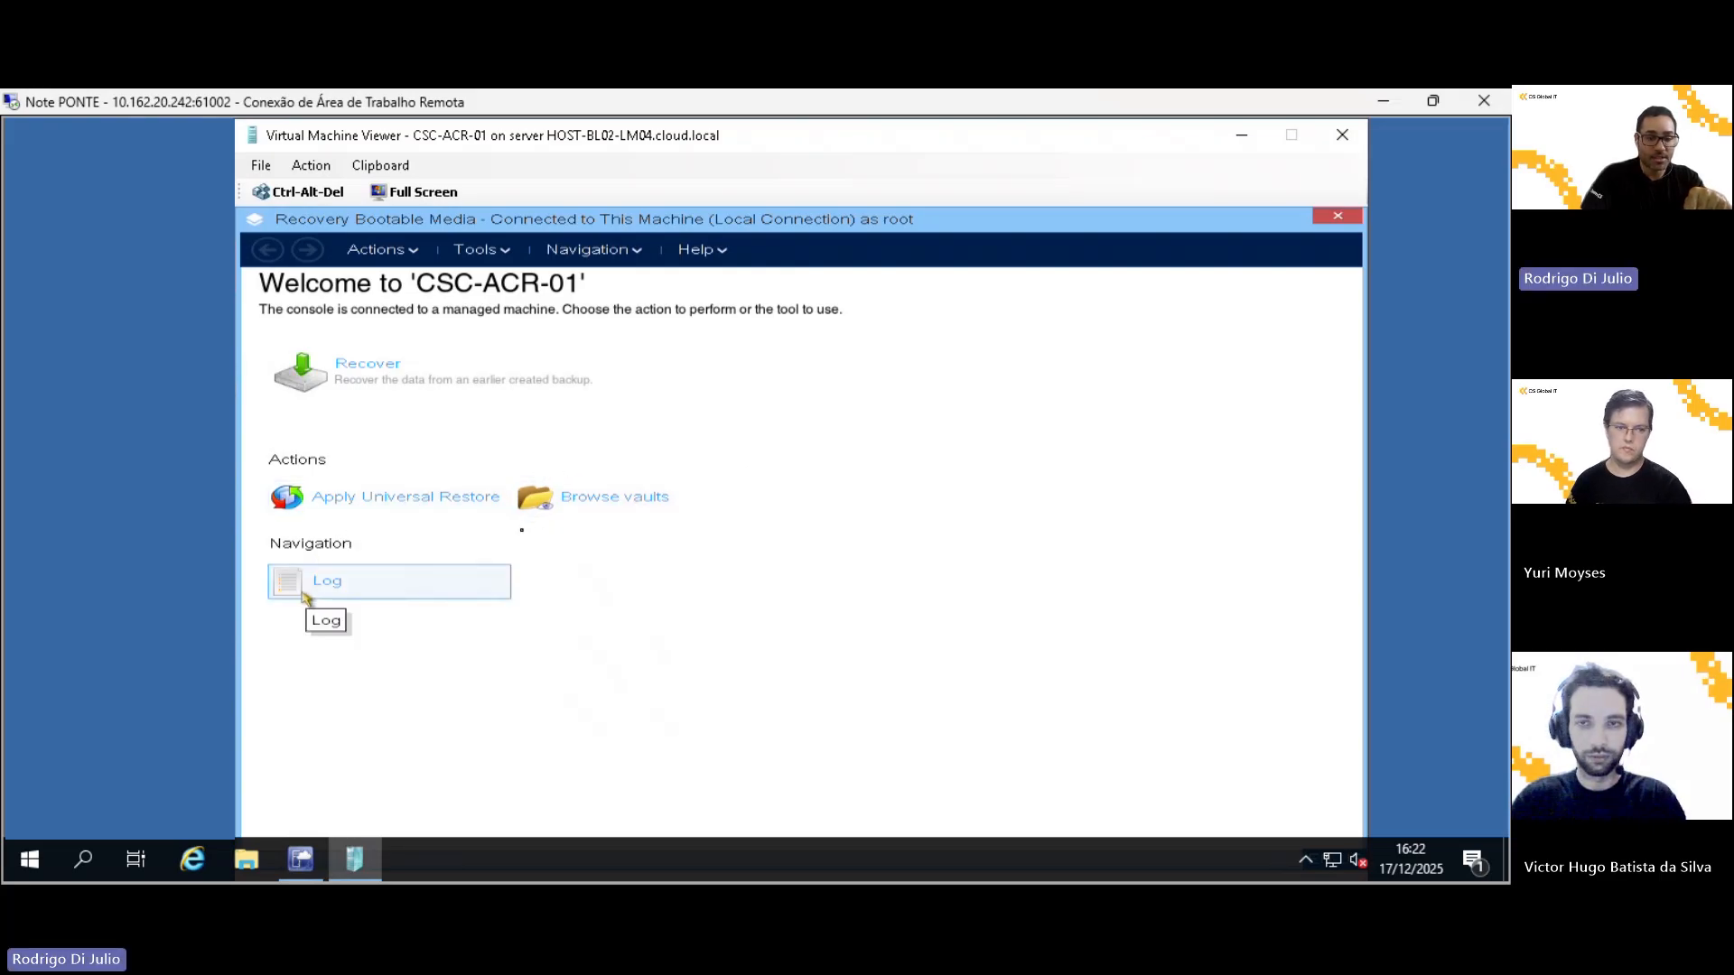
left_click(434, 397)
left_click(630, 394)
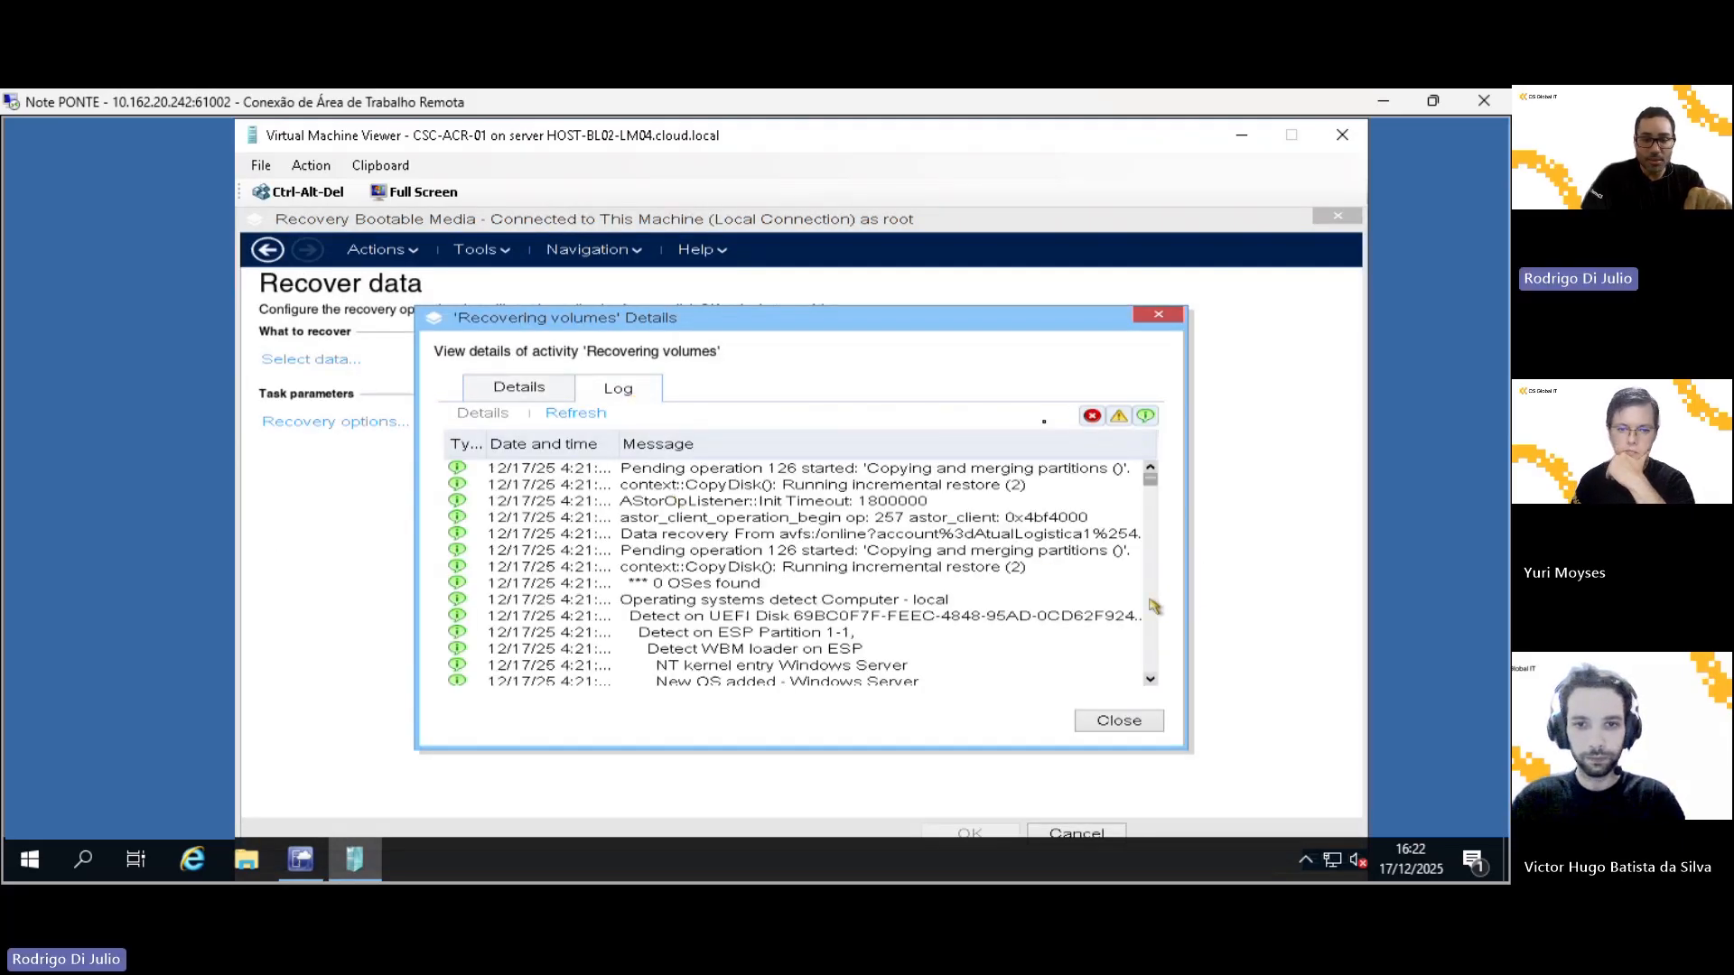
scroll(1154, 605, "down", 10)
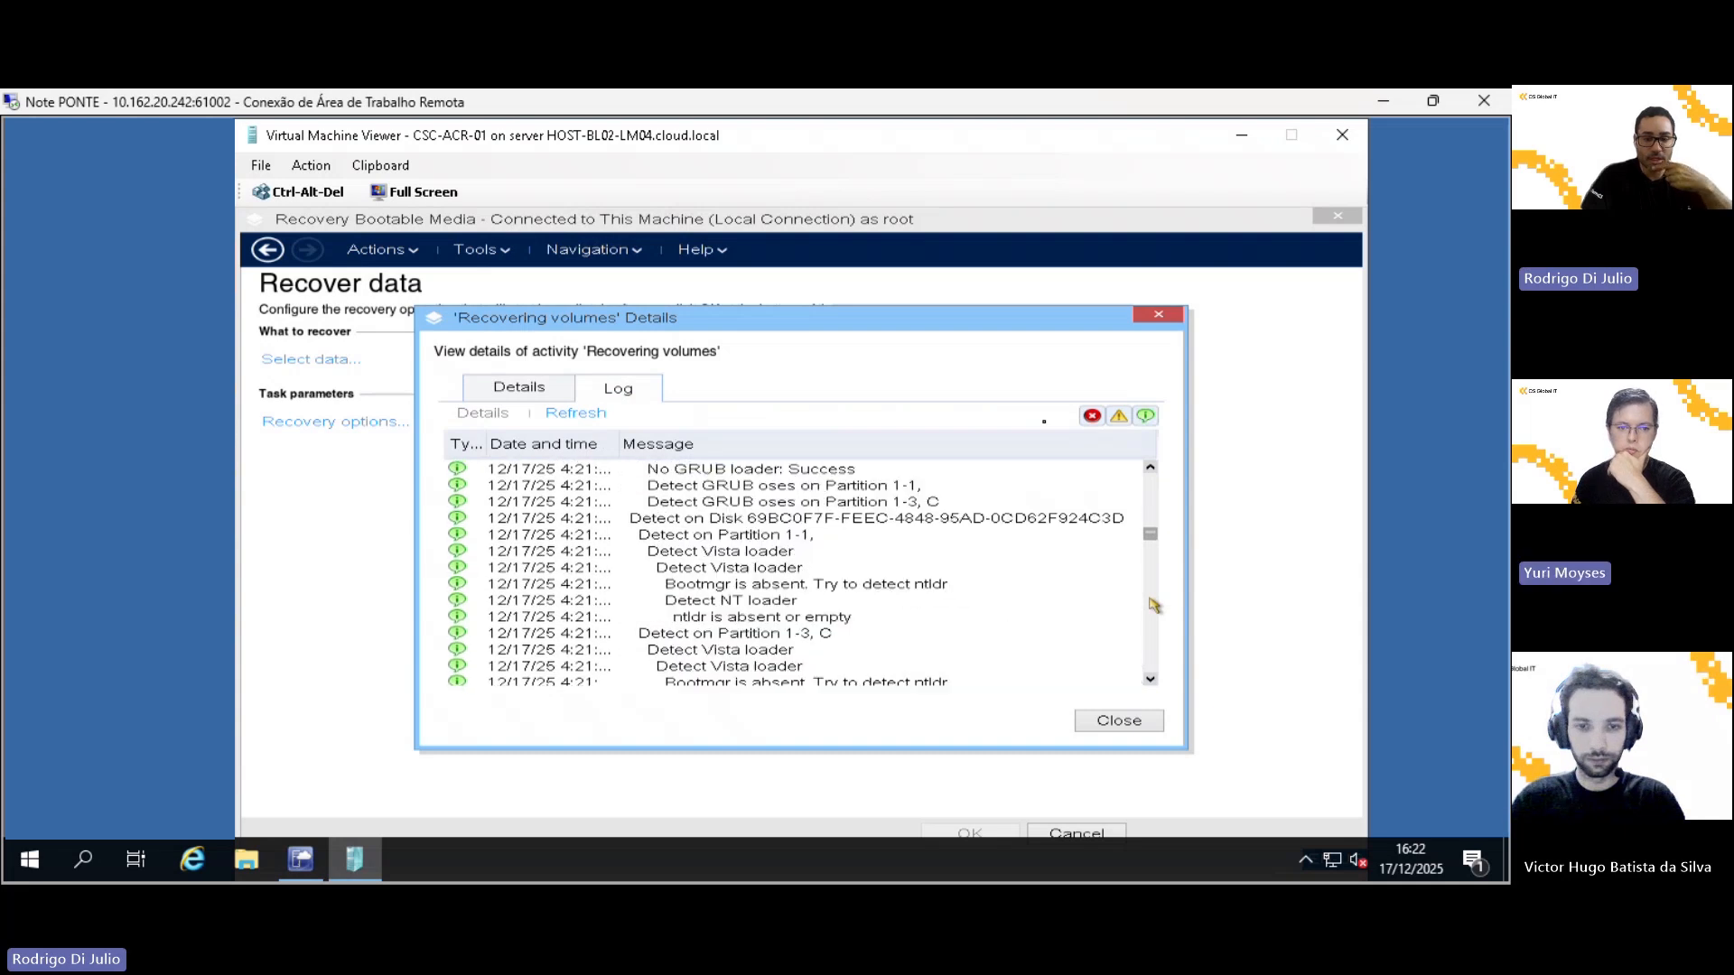
scroll(1154, 605, "down", 3)
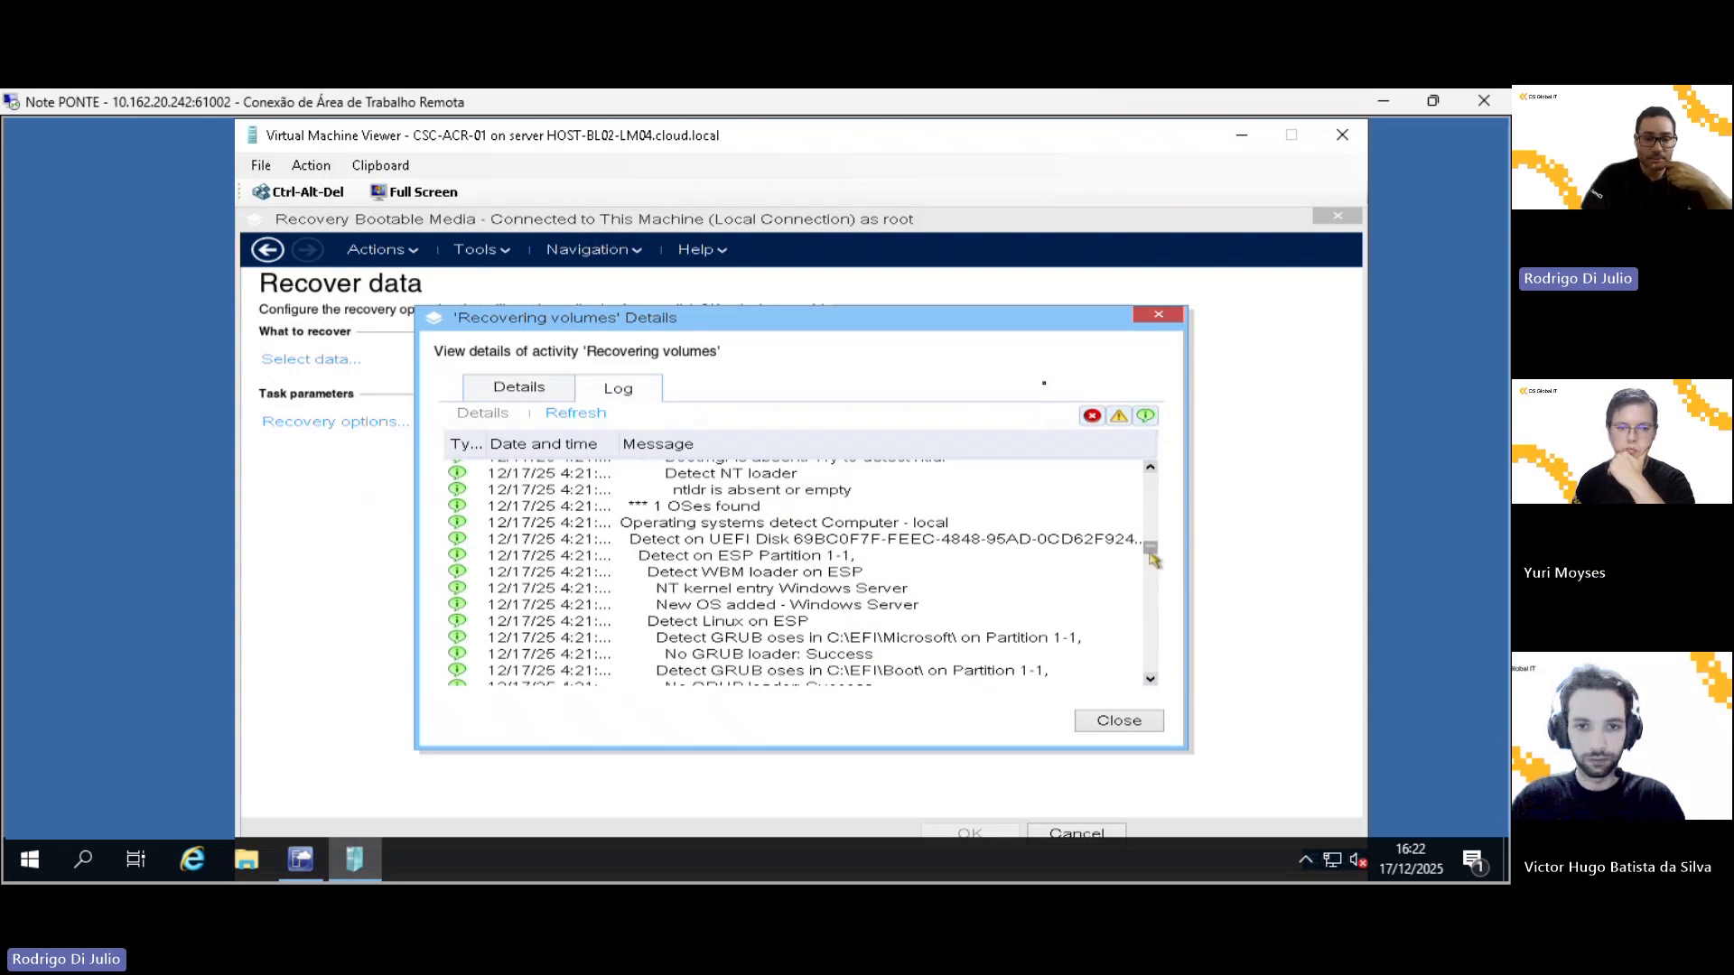
left_click_drag(1149, 554, 1151, 388)
left_click(471, 398)
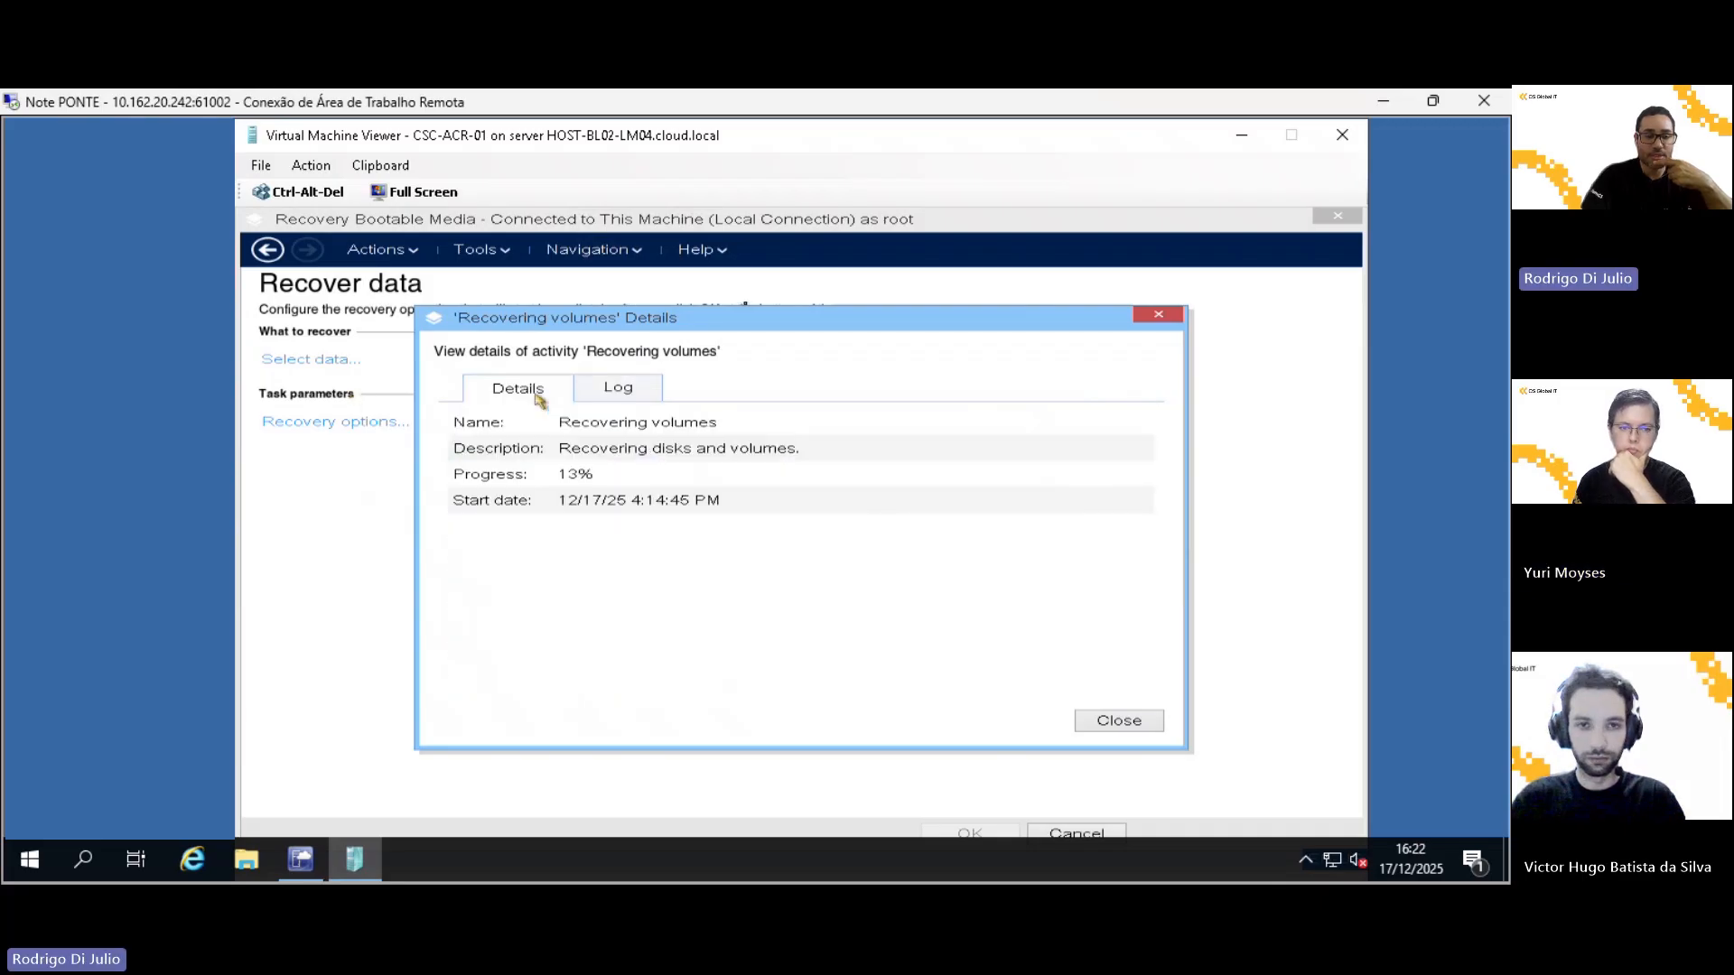